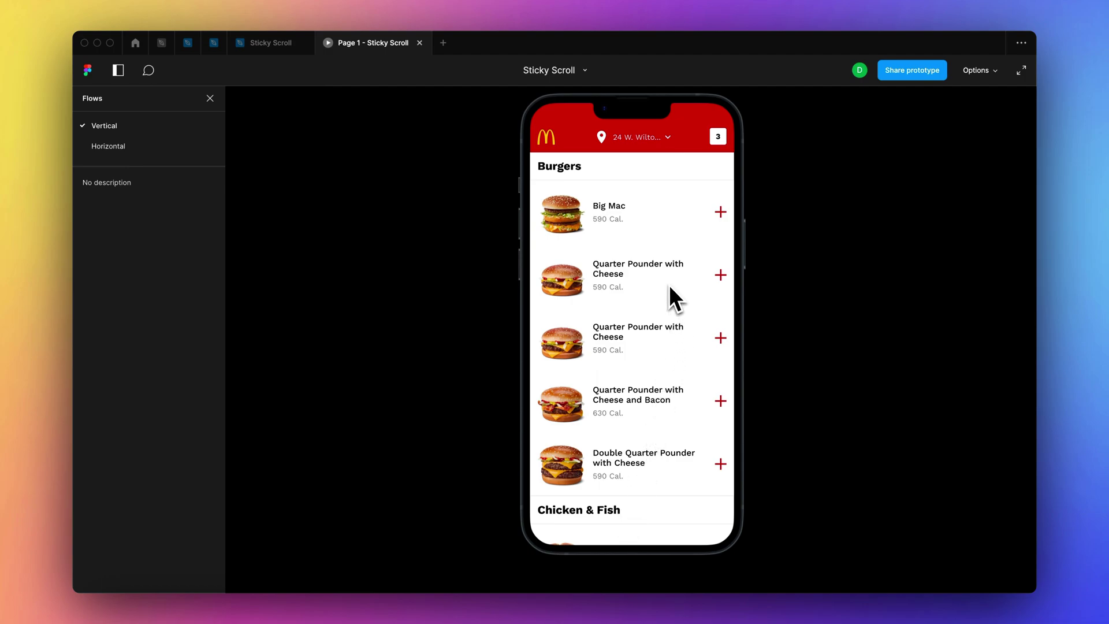
Scroll the current prototype preview down through the menu and back up.
scroll(669, 287, "down", 1)
scroll(670, 287, "up", 1)
scroll(636, 251, "down", 9)
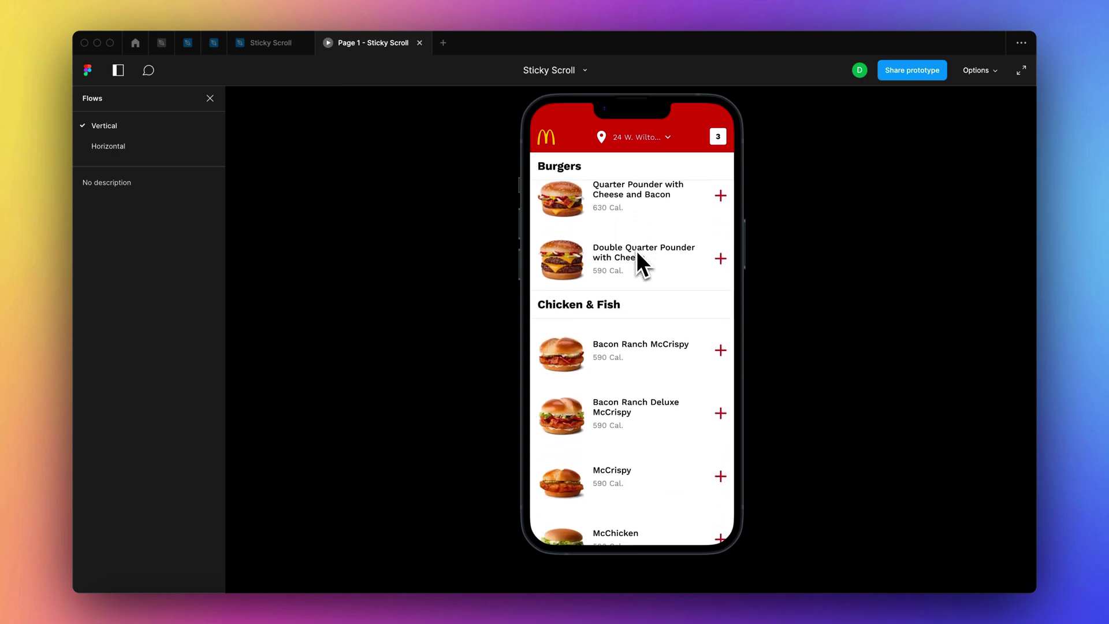
scroll(636, 251, "down", 2)
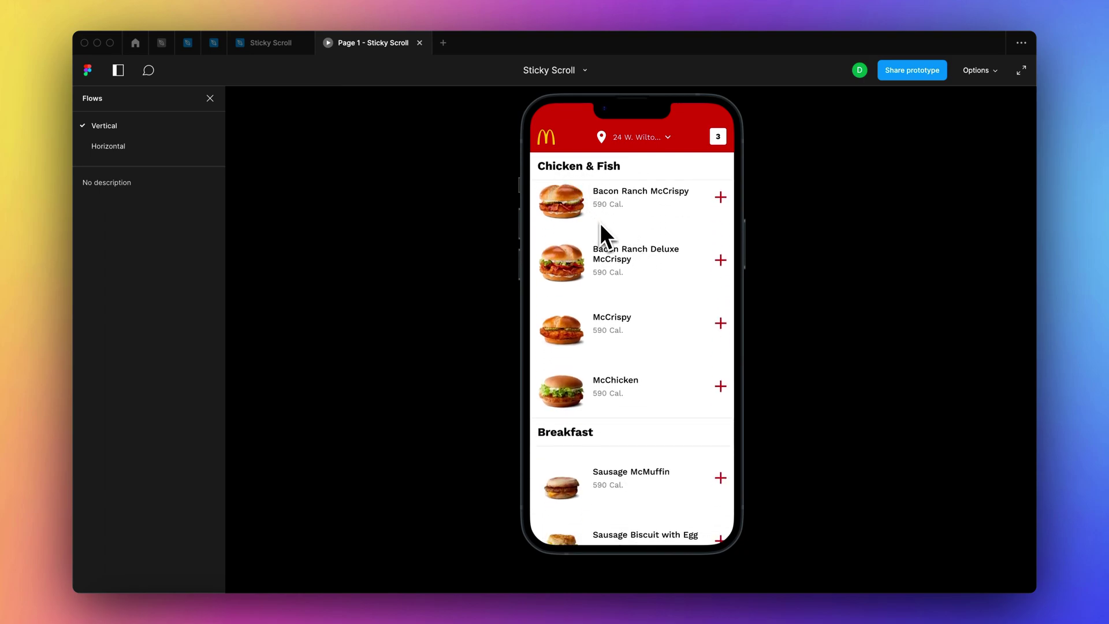
scroll(600, 222, "down", 2)
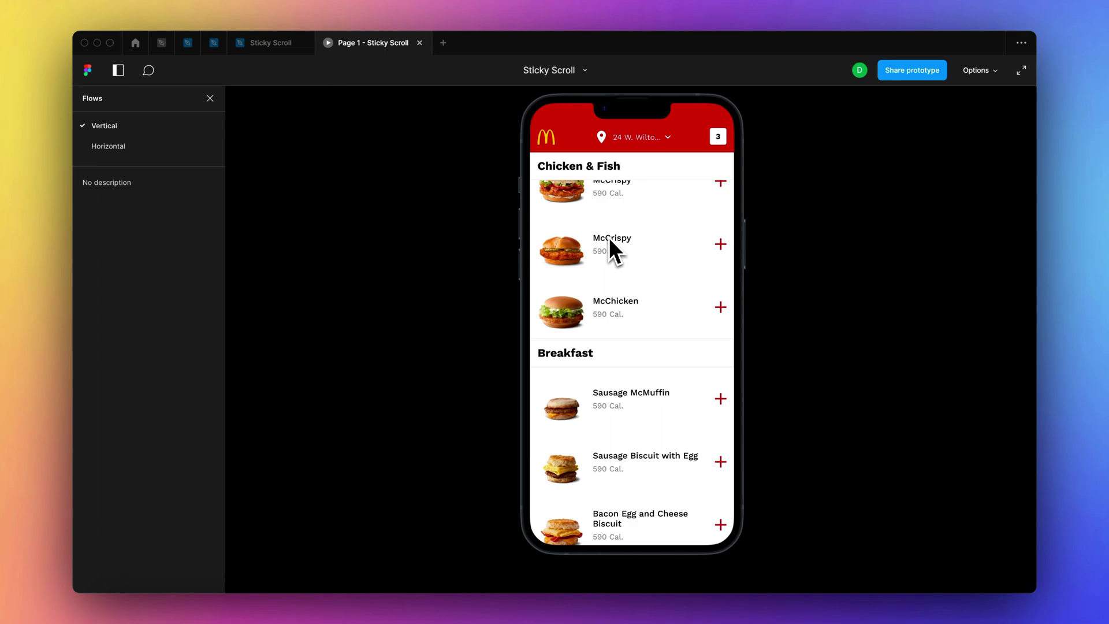
scroll(609, 239, "down", 4)
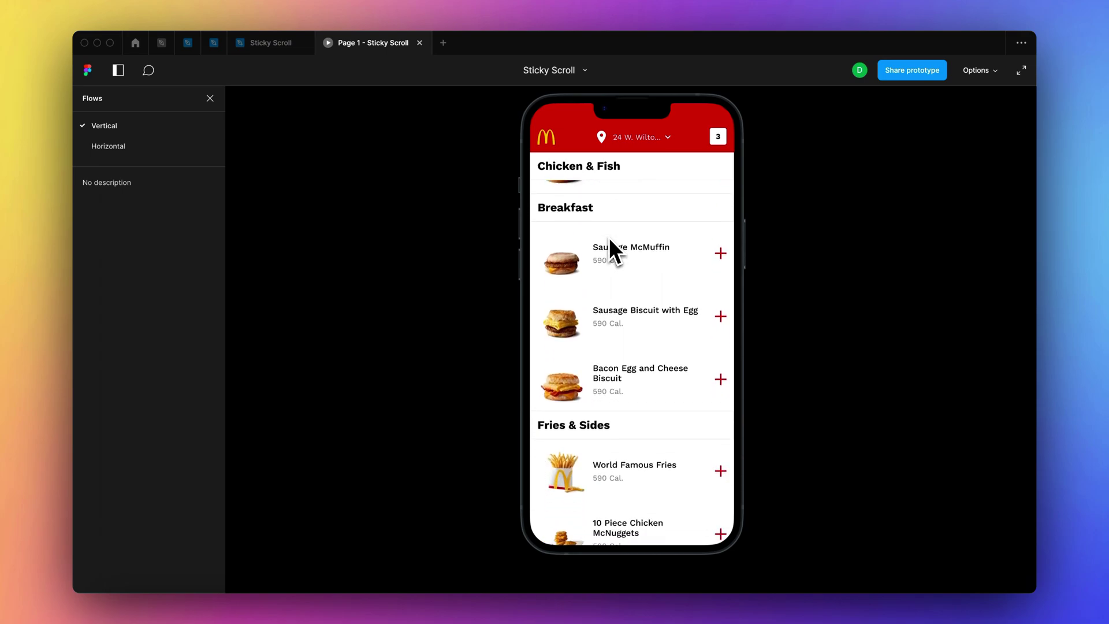
scroll(609, 237, "down", 2)
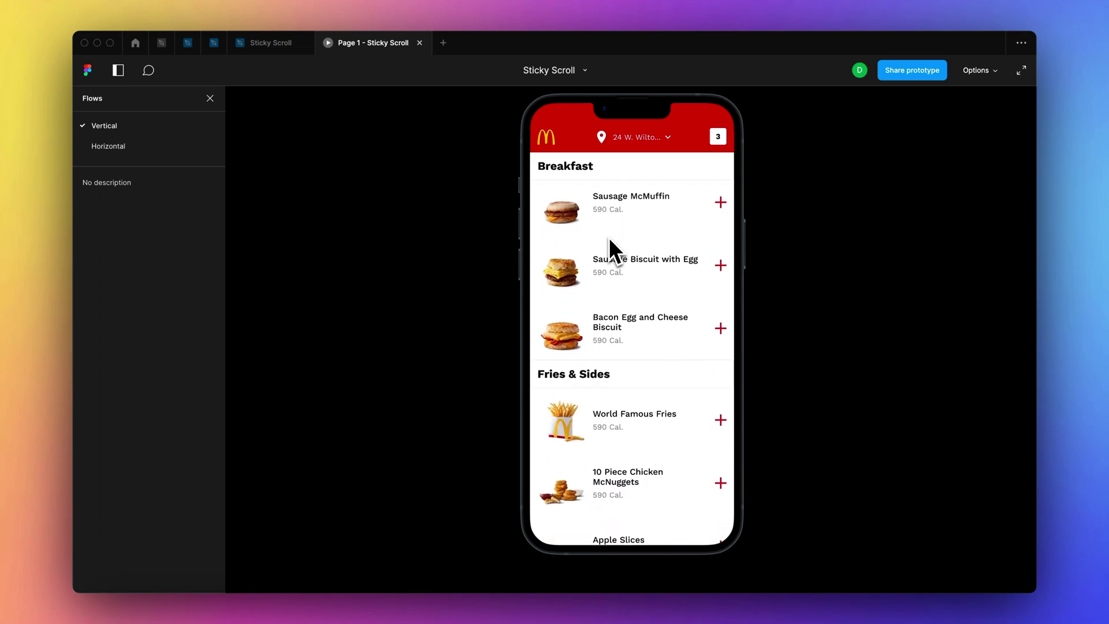
scroll(608, 238, "down", 5)
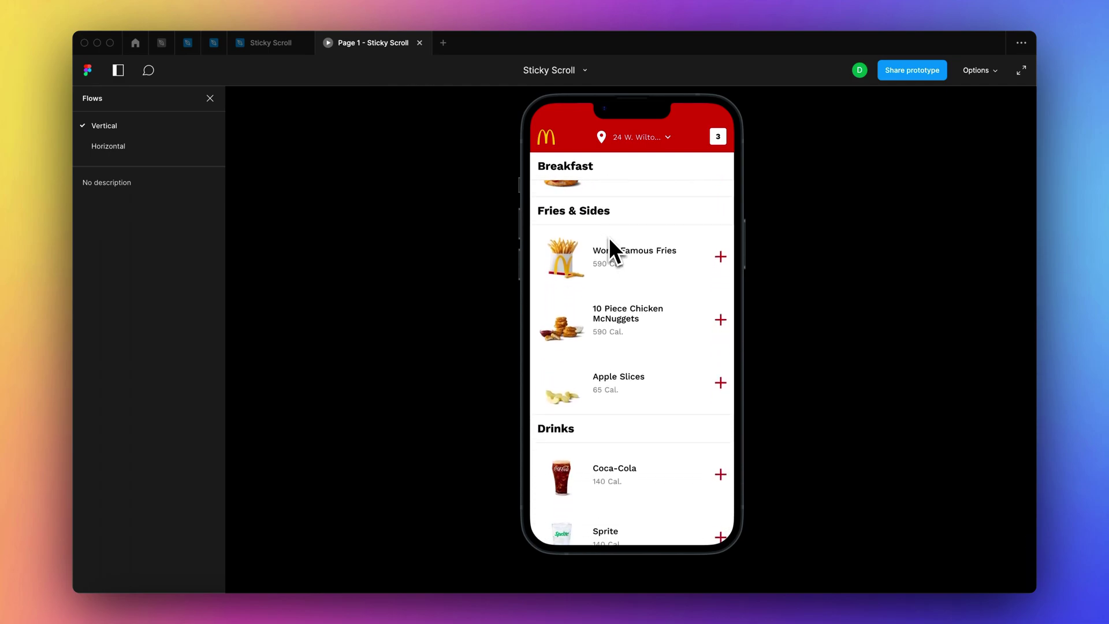
scroll(608, 237, "down", 10)
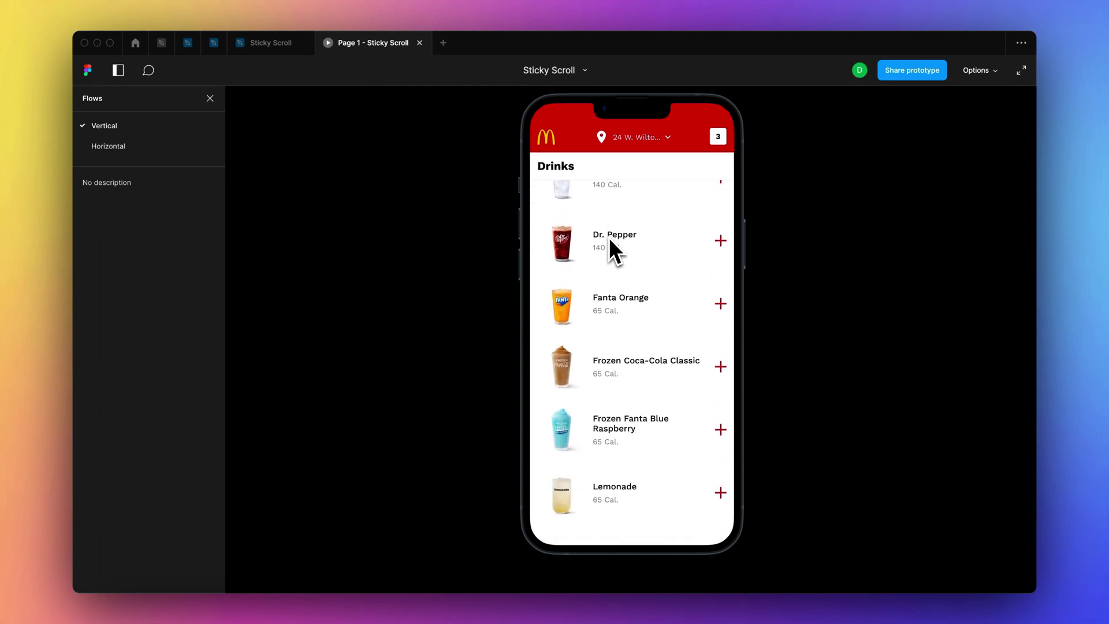
scroll(609, 237, "up", 15)
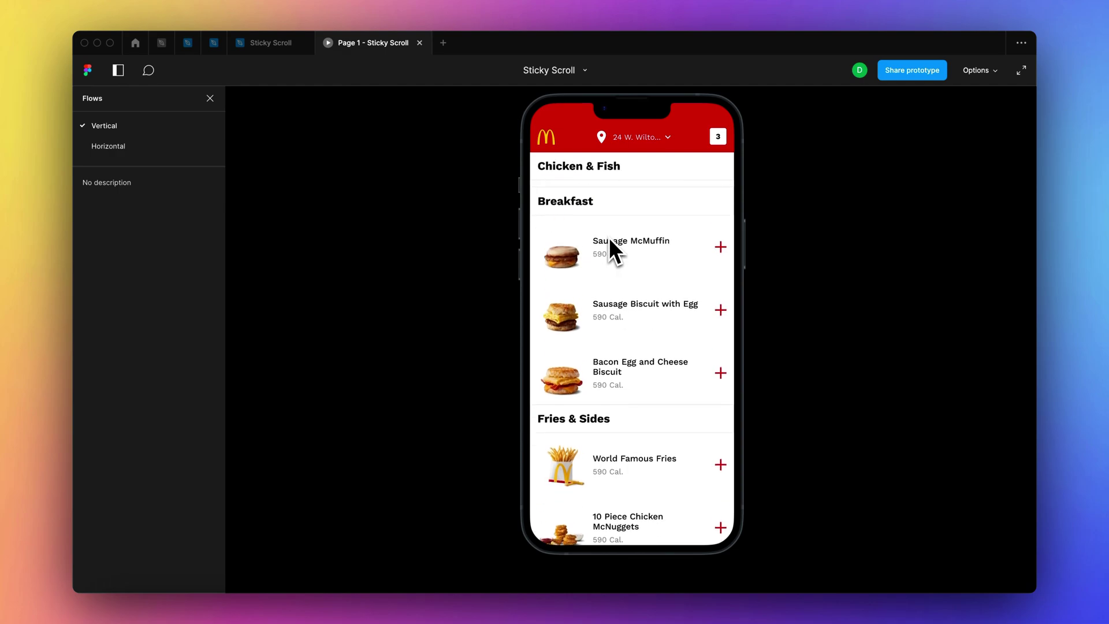
scroll(608, 237, "up", 15)
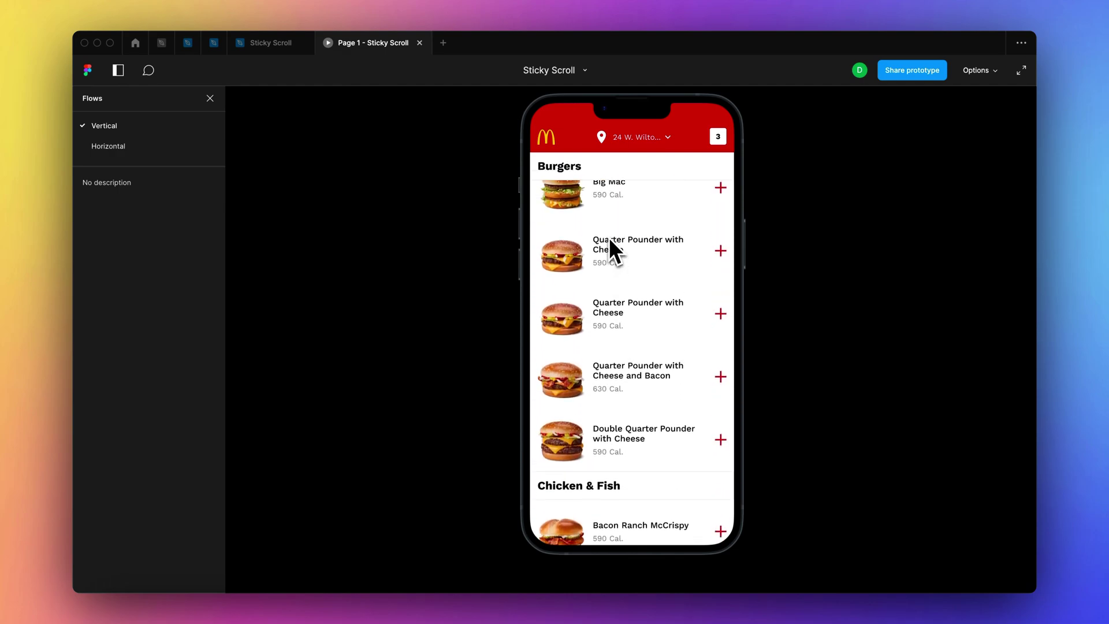
scroll(609, 238, "up", 2)
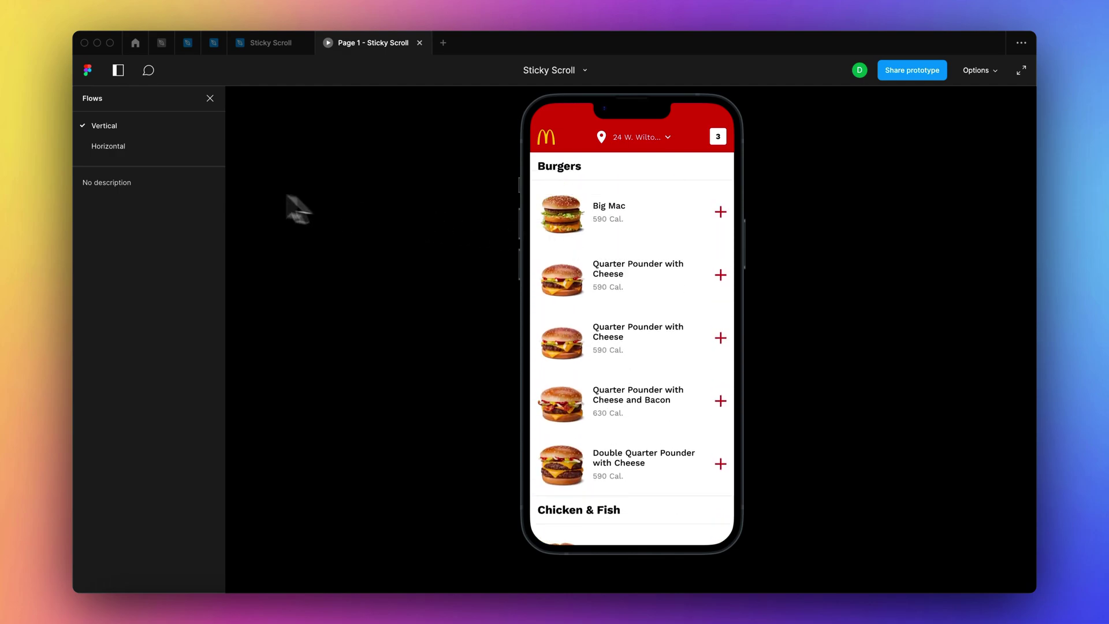
Run the Horizontal flow, scrolling the category tab bar sideways and the Drinks list vertically.
left_click(107, 148)
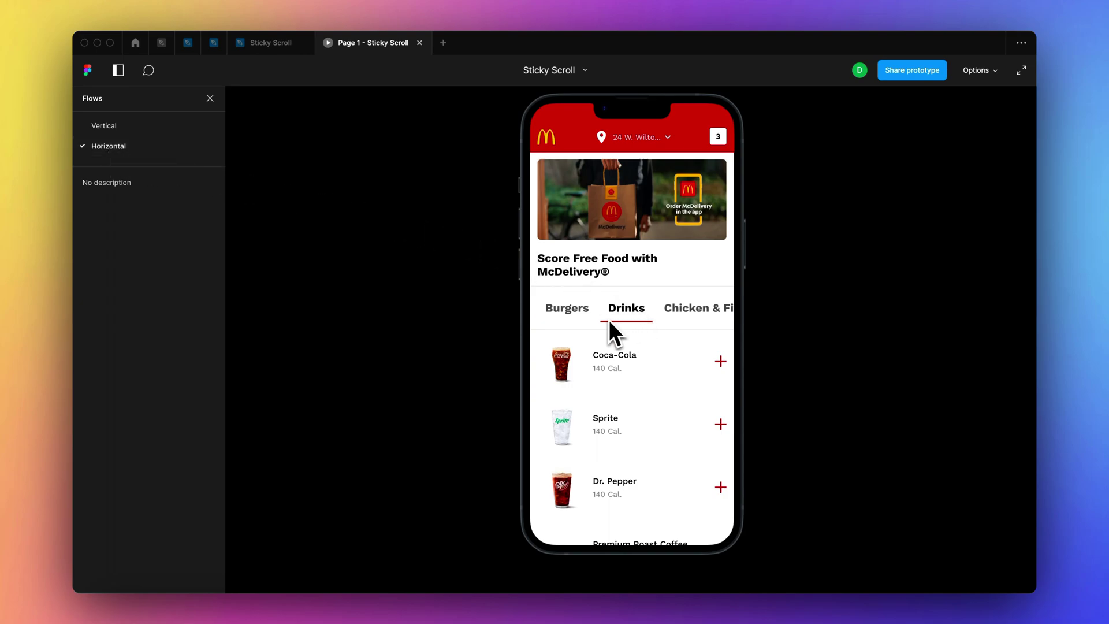
scroll(608, 320, "right", 5)
scroll(608, 320, "left", 5)
scroll(643, 346, "down", 5)
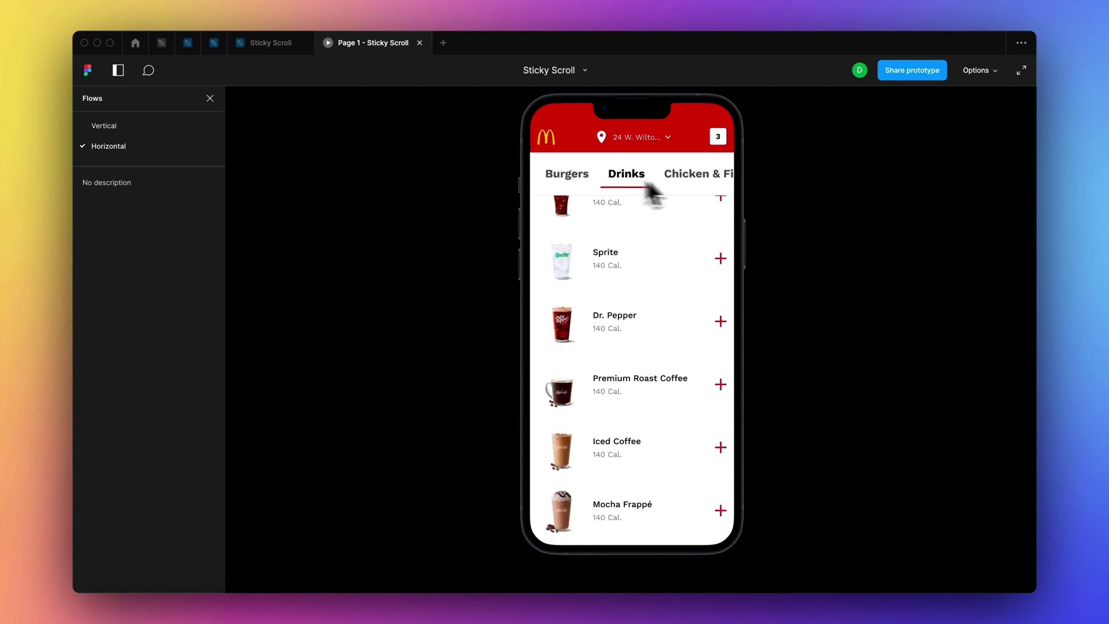
scroll(653, 264, "down", 5)
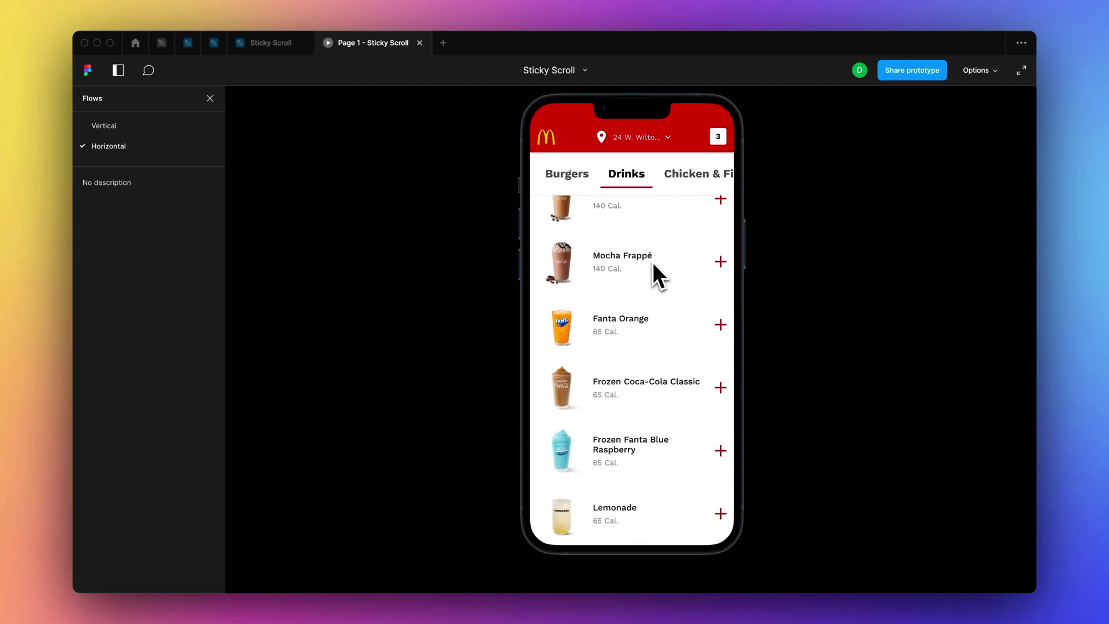
scroll(653, 262, "up", 10)
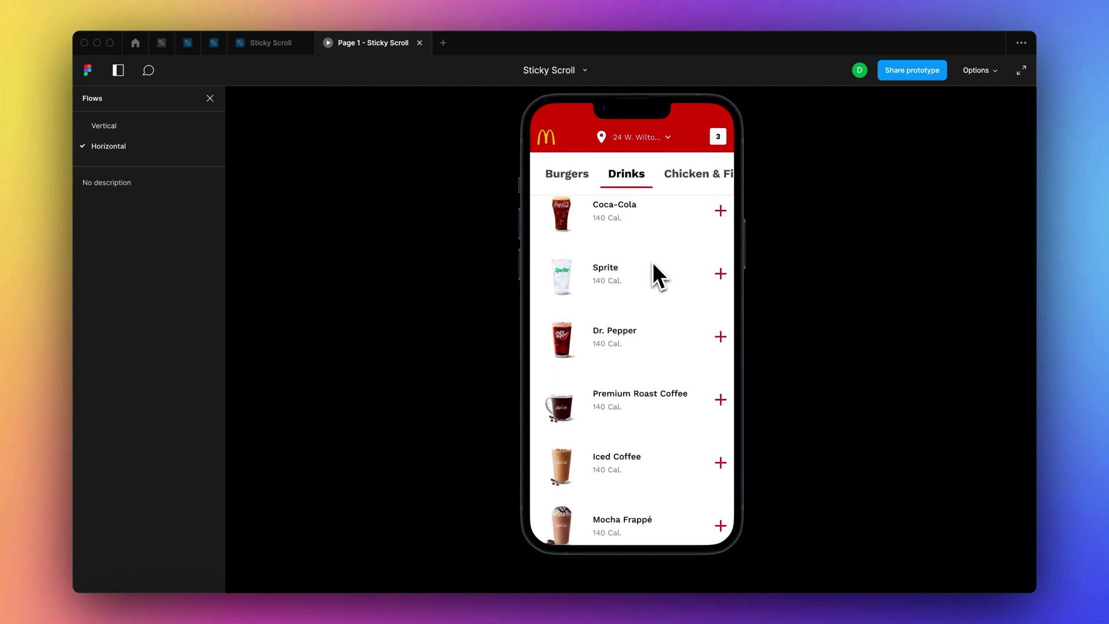
Go back to the Sticky Scroll design file and pan to the frames.
left_click(271, 49)
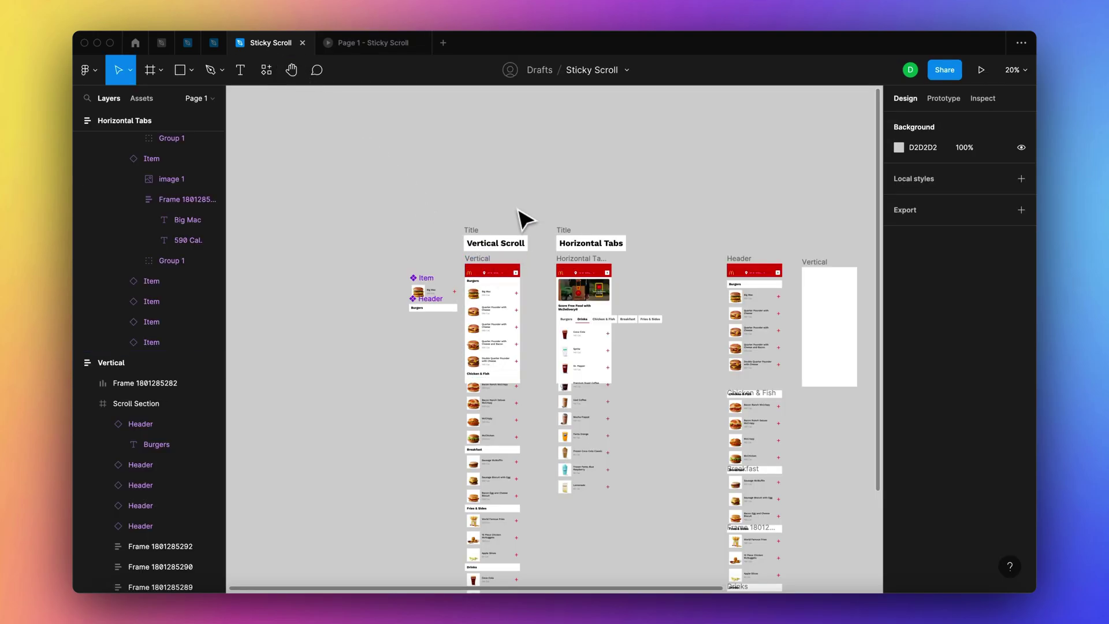
scroll(520, 218, "right", 5)
scroll(705, 265, "up", 5)
scroll(707, 267, "right", 1)
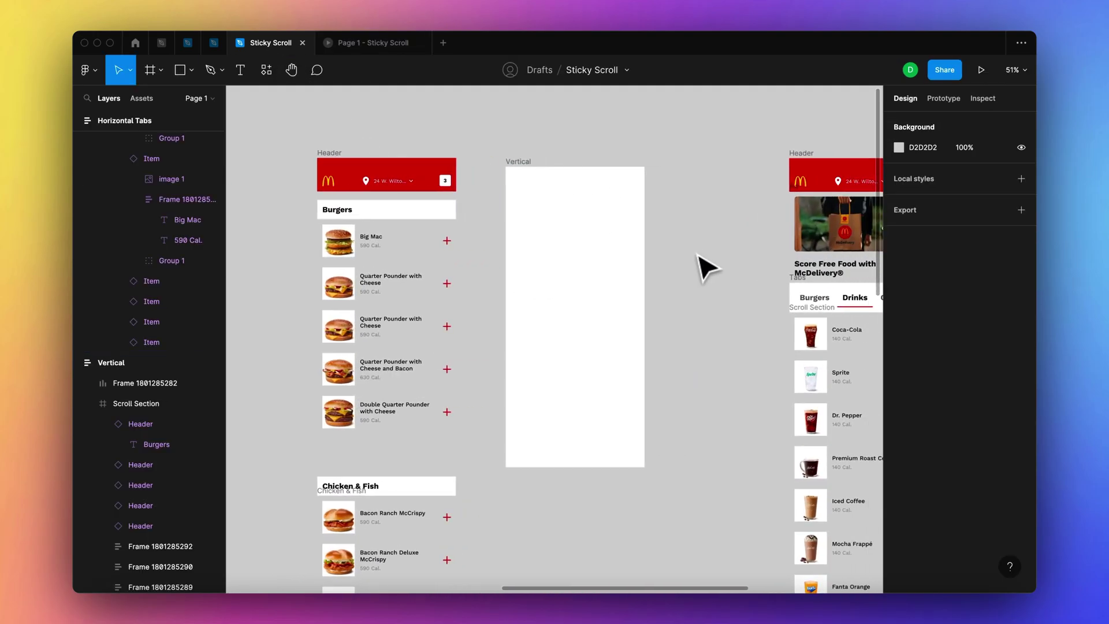
Drag the red Header into the top of the empty 428×926 Vertical frame, filling its width.
left_click(566, 185)
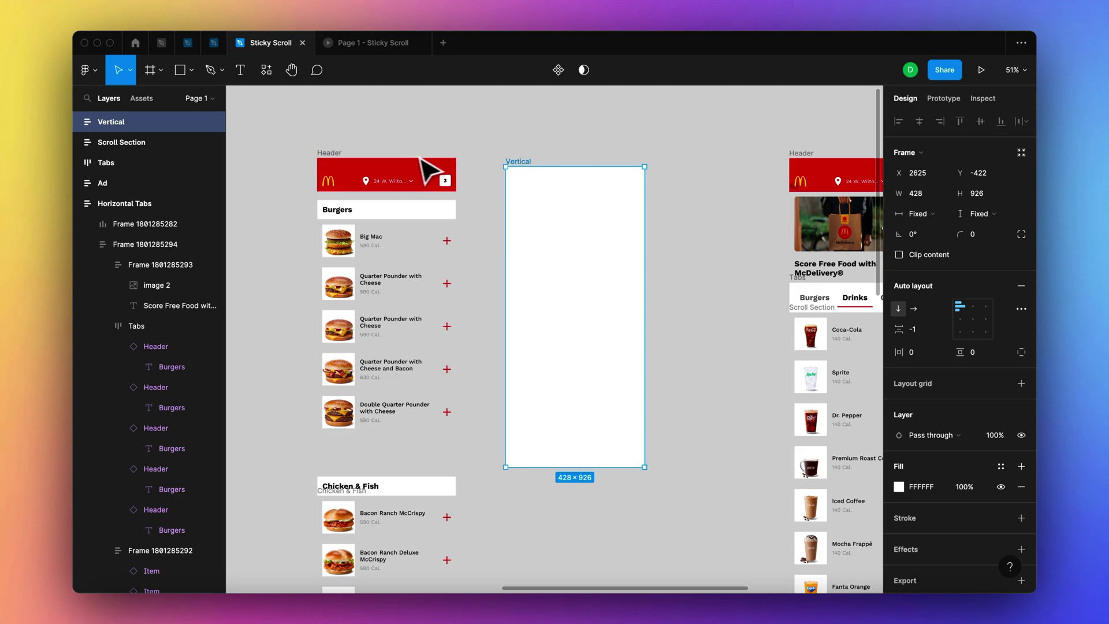
left_click_drag(334, 152, 546, 202)
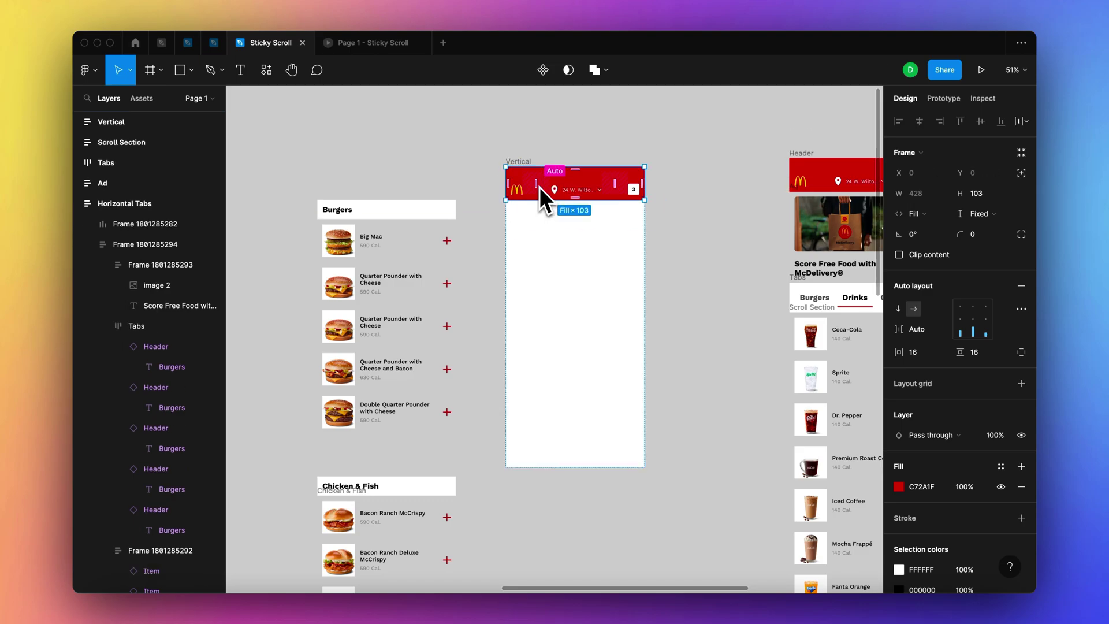
scroll(539, 186, "up", 1)
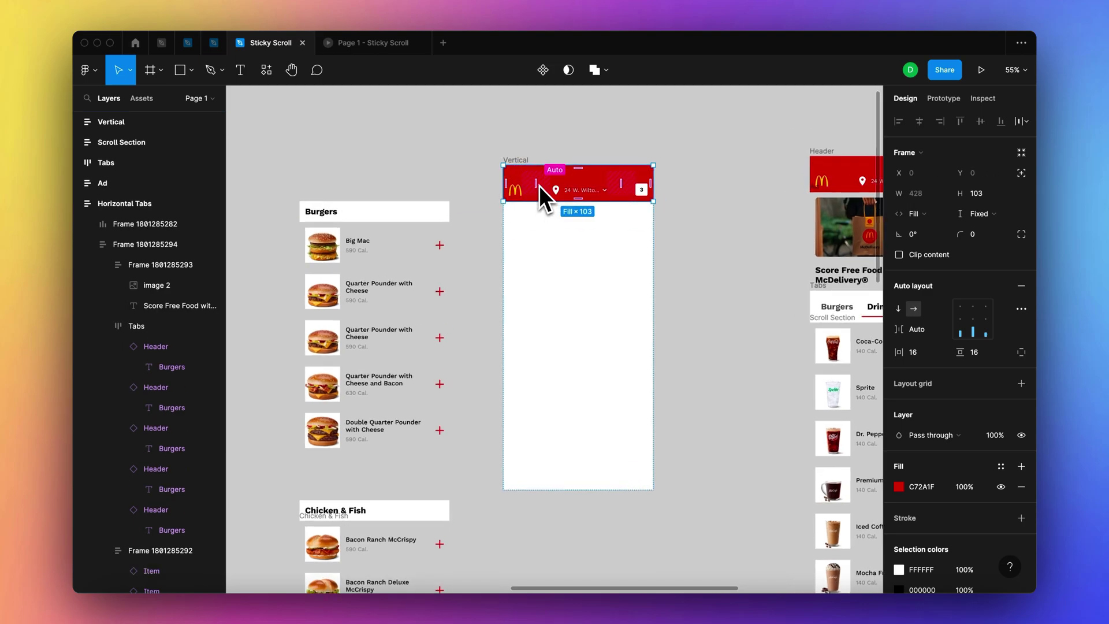
left_click(462, 183)
scroll(466, 186, "left", 3)
scroll(461, 176, "left", 3)
scroll(462, 176, "down", 3)
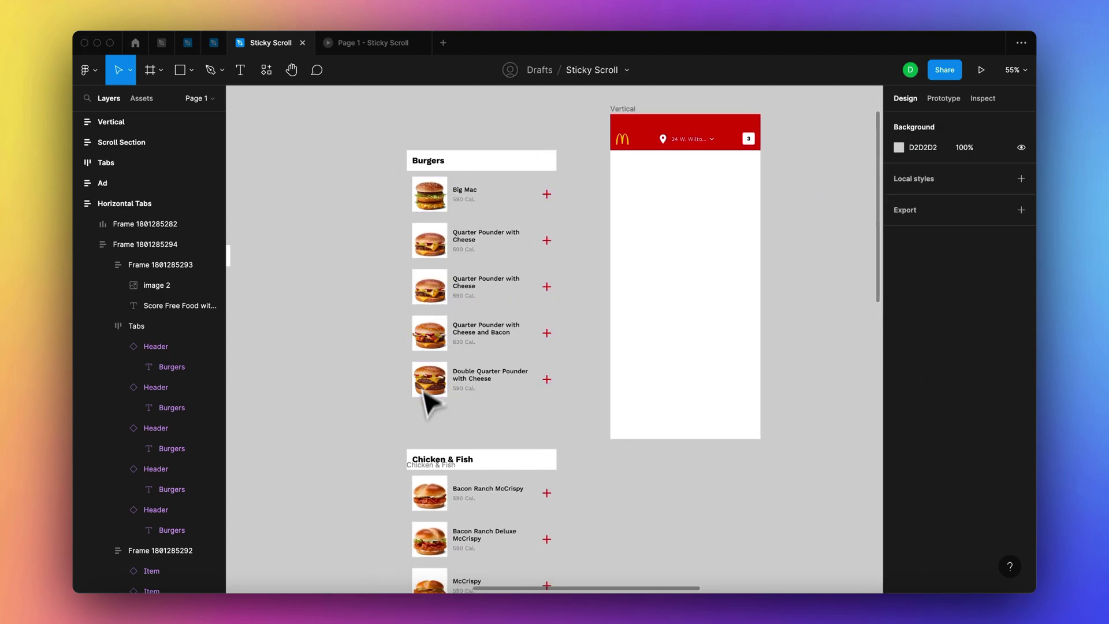
scroll(430, 427, "left", 4)
scroll(430, 428, "up", 4)
left_click(519, 445)
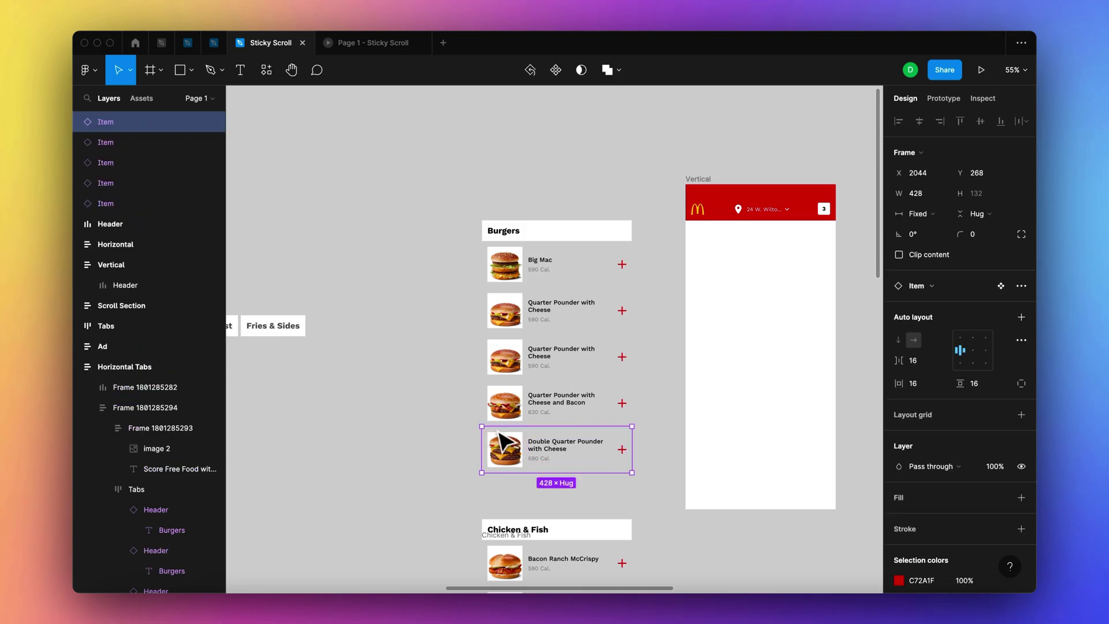
left_click(511, 404)
left_click(516, 351)
left_click(519, 312)
left_click(514, 268)
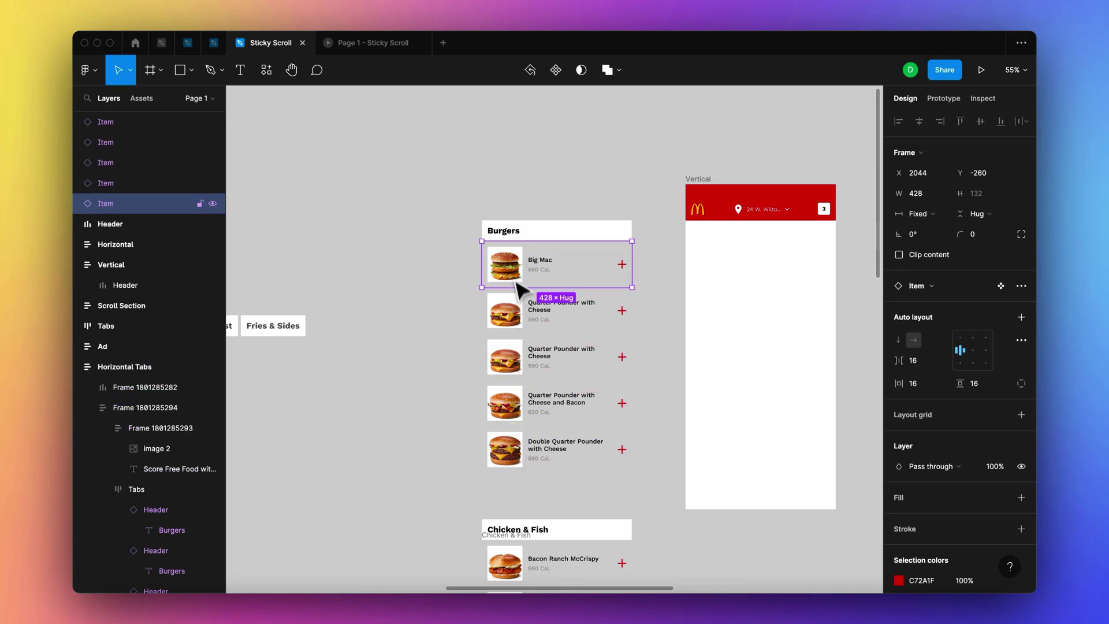
left_click_drag(452, 473, 616, 281)
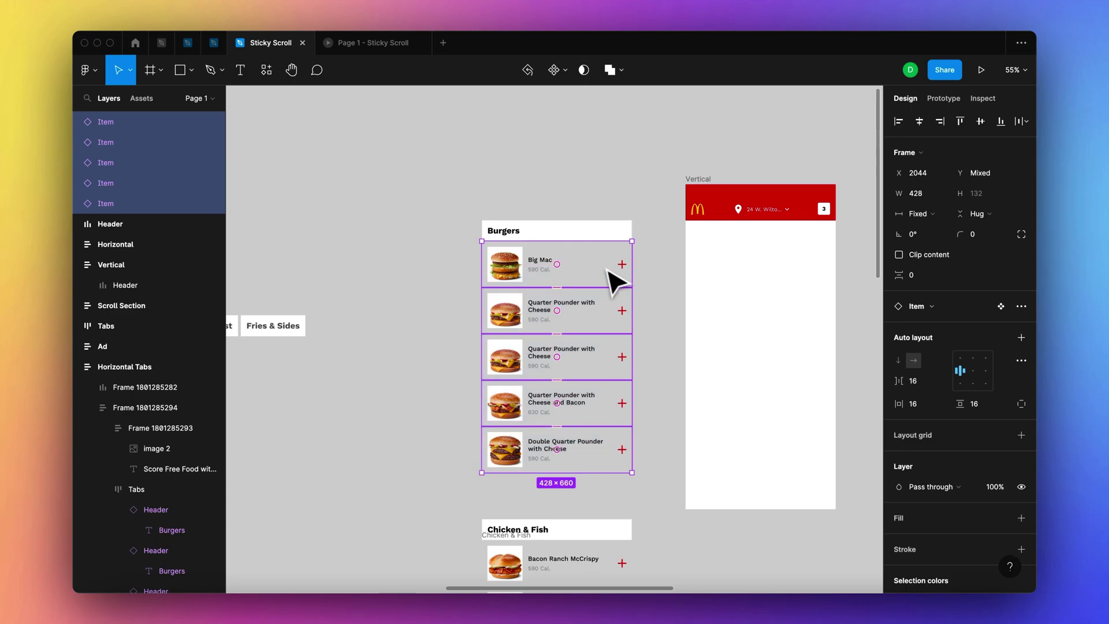
key("shift+a")
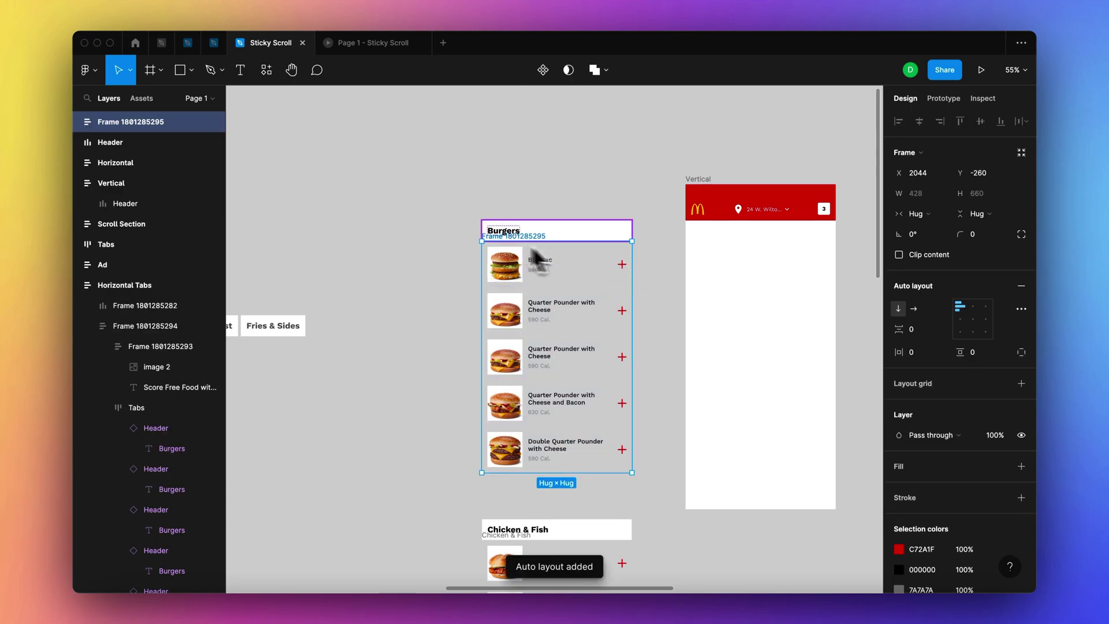
key("super+r")
type("Burg")
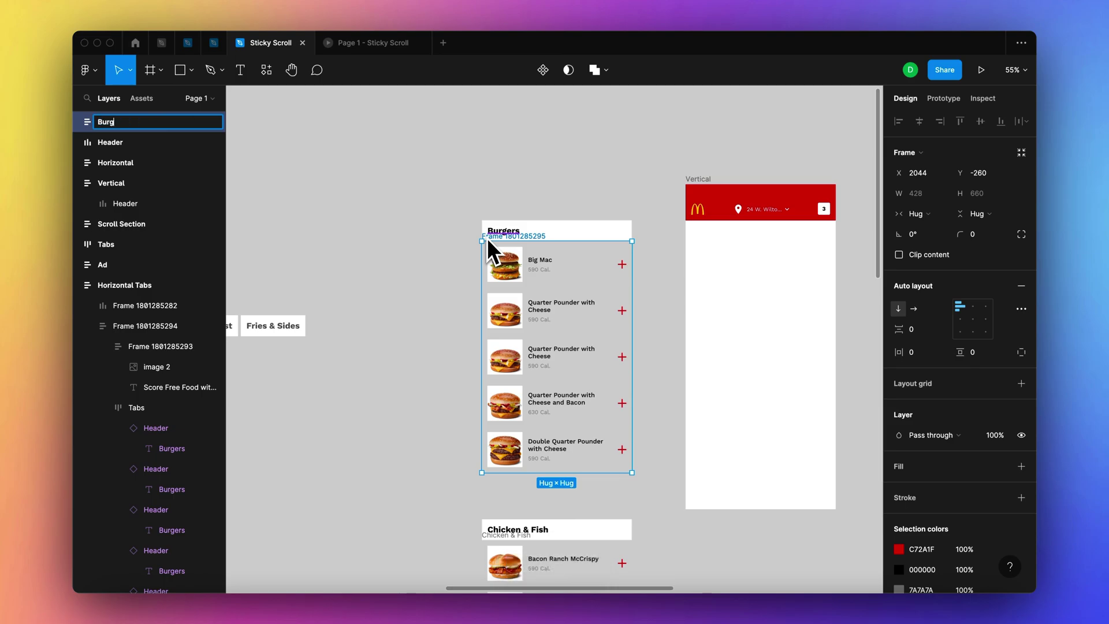
type("ers")
key("Return")
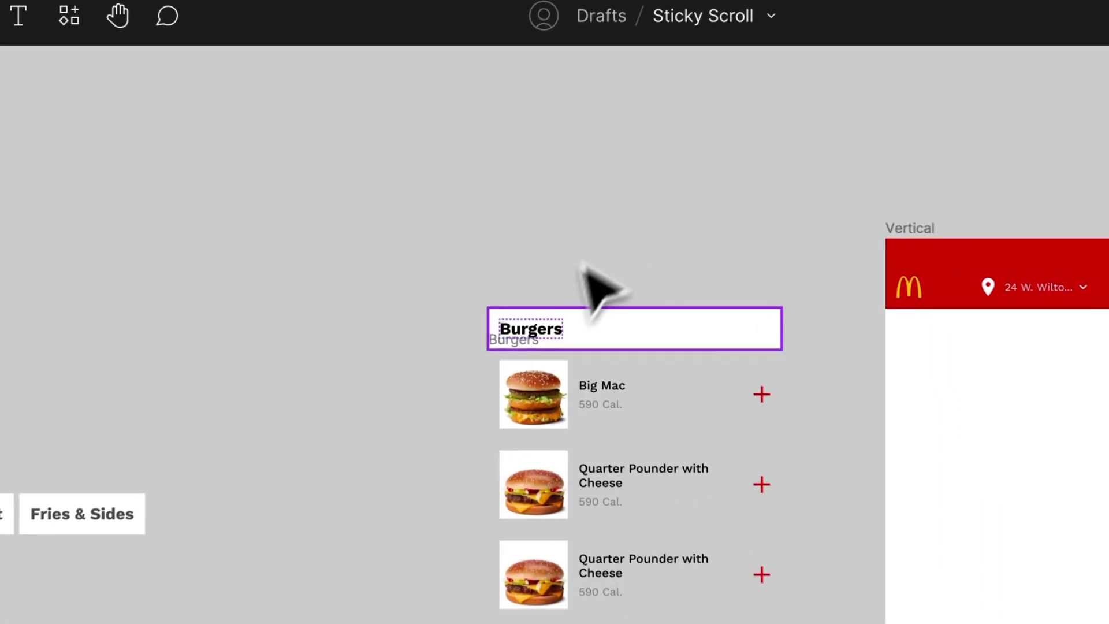
scroll(577, 274, "up", 3)
left_click(496, 404)
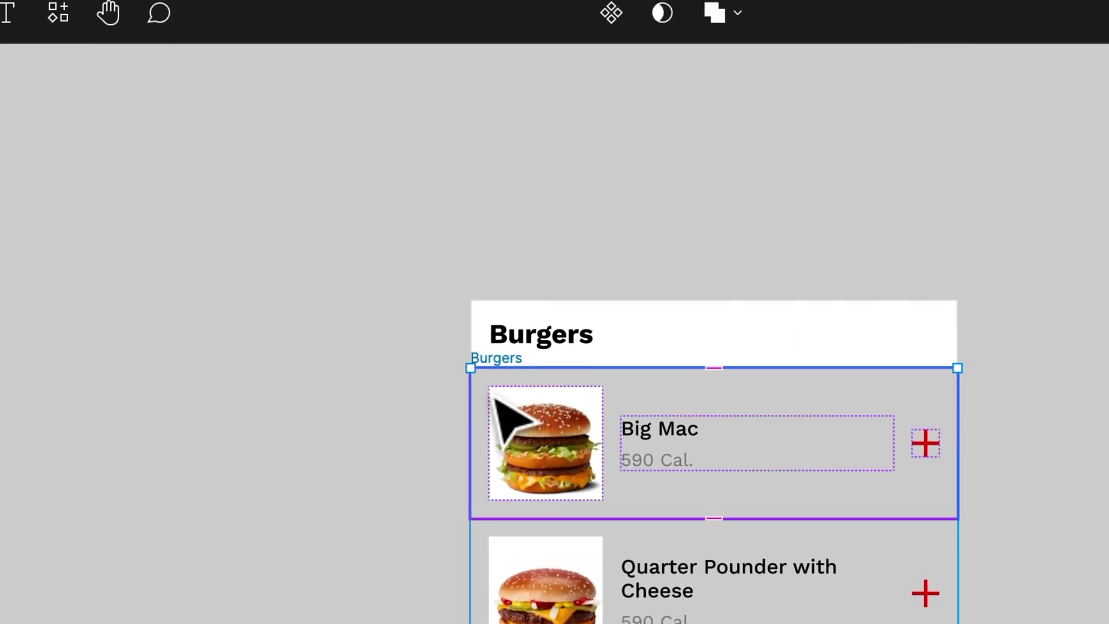
left_click(549, 343)
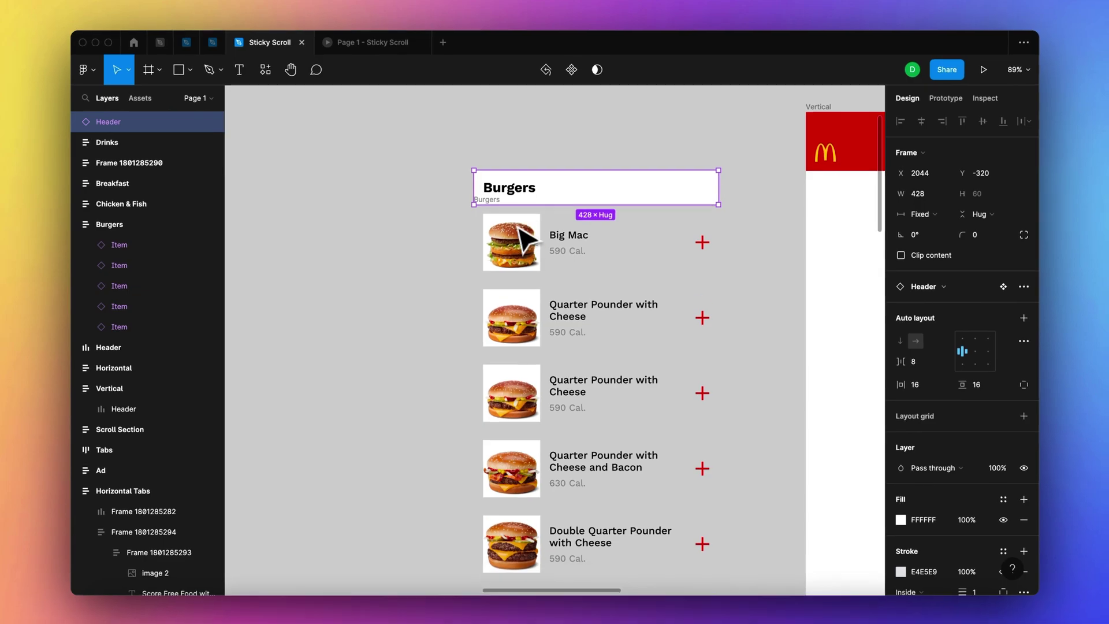
scroll(551, 352, "down", 2)
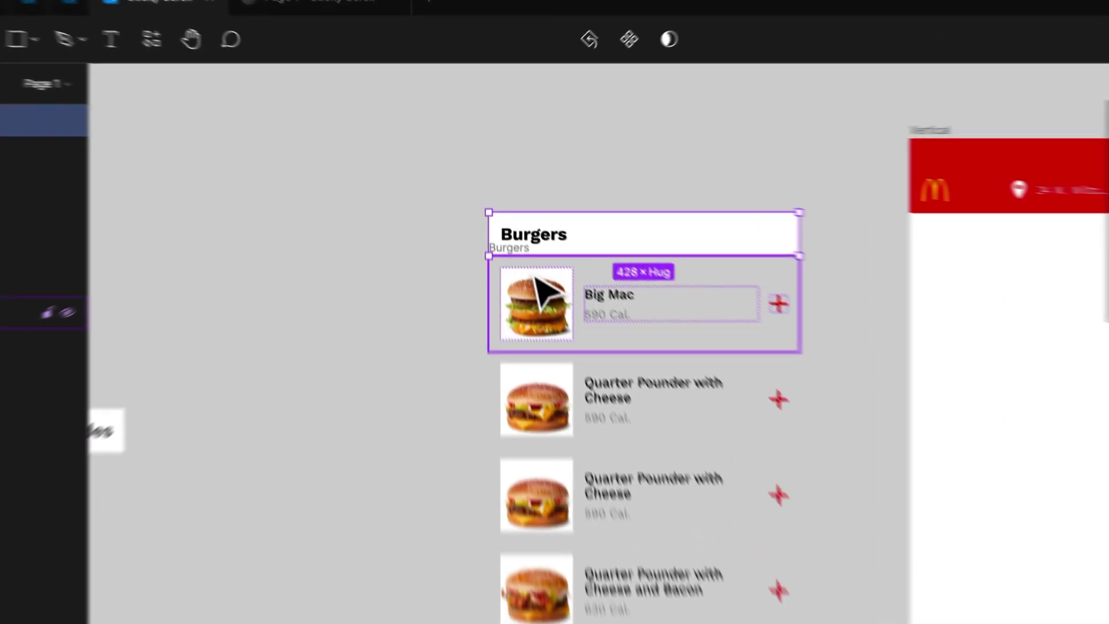
left_click(513, 225)
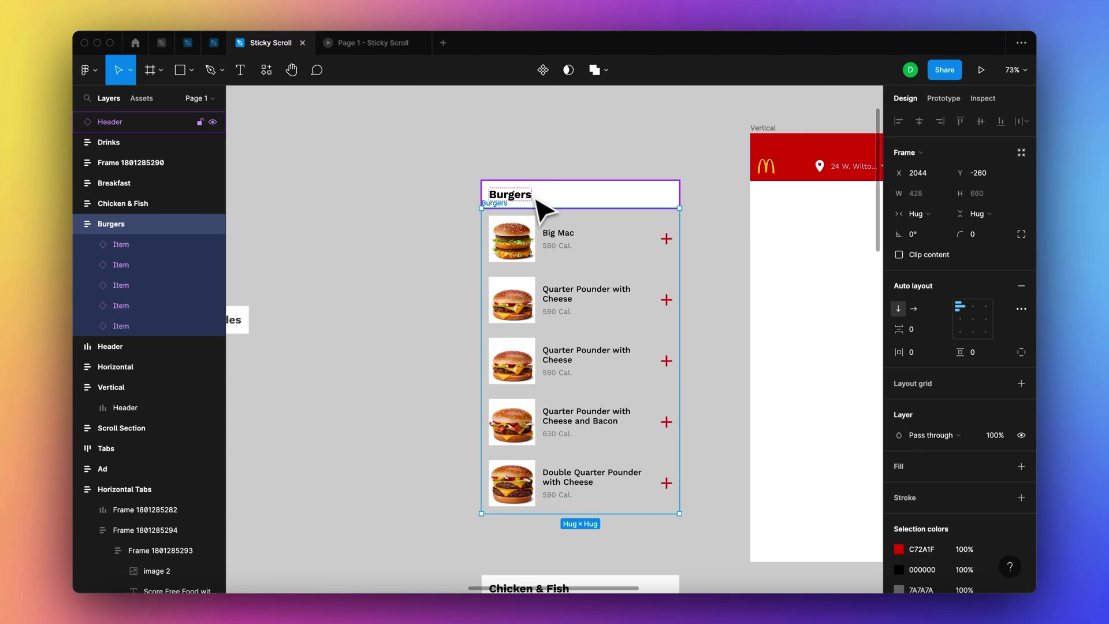
scroll(543, 211, "down", 5)
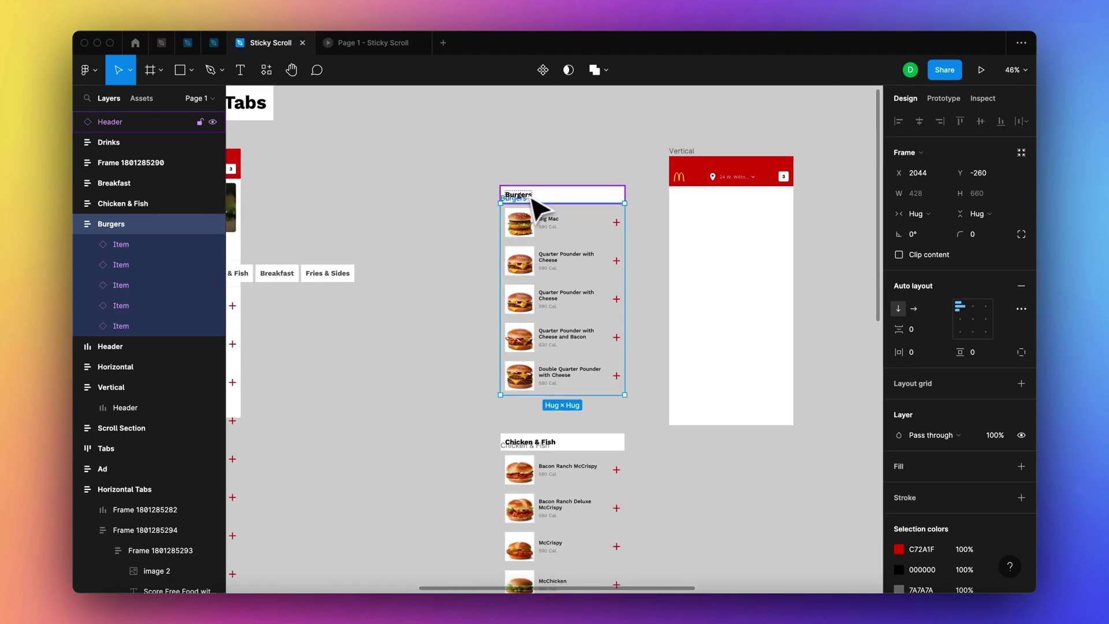
Wrap the Burgers header and its items in a new frame named 'Menu Items'.
left_click(532, 195, "shift")
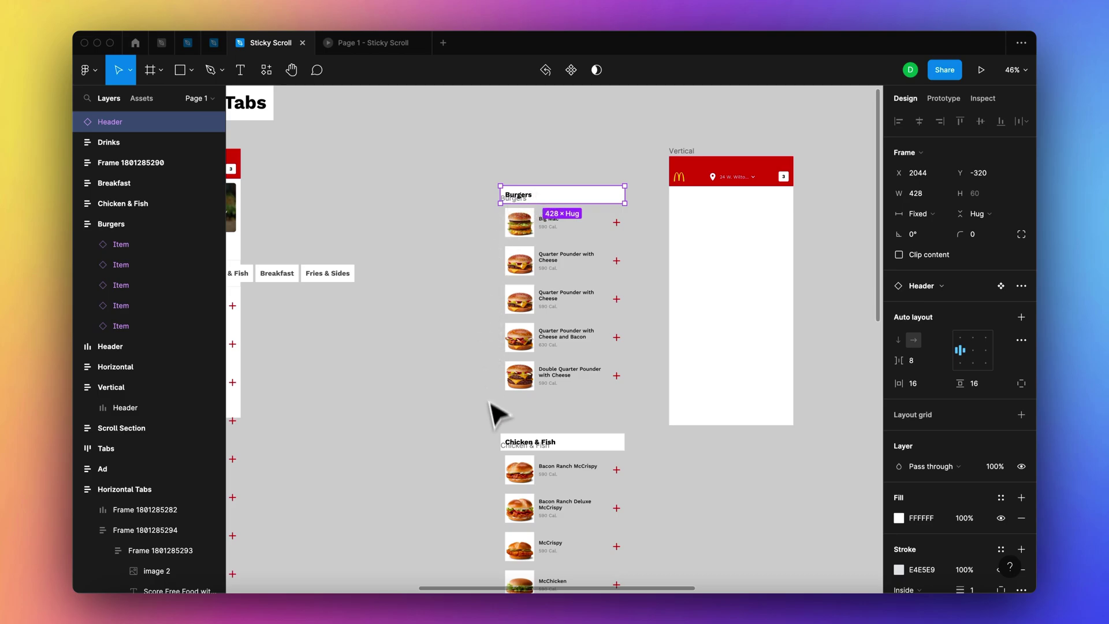
left_click_drag(485, 424, 651, 163)
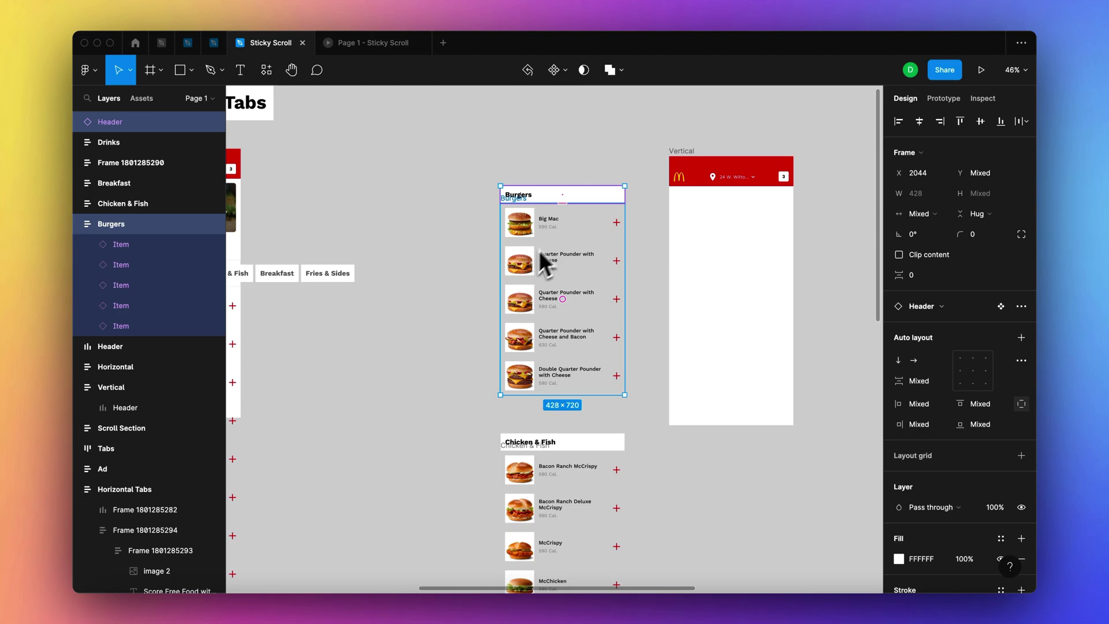
scroll(529, 175, "up", 5)
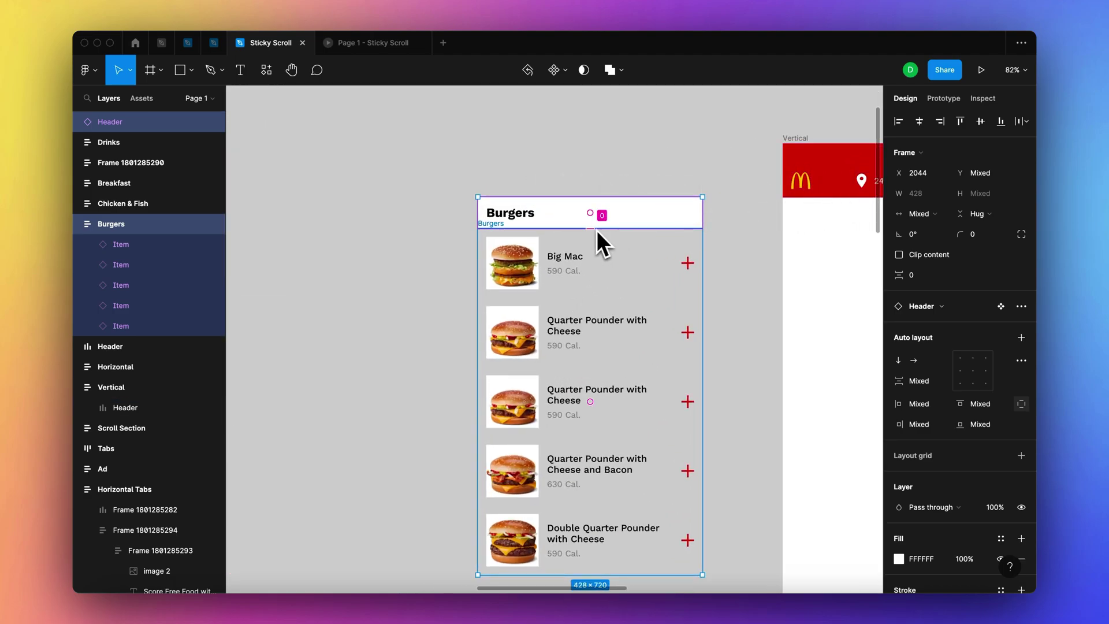
key("super+alt+g")
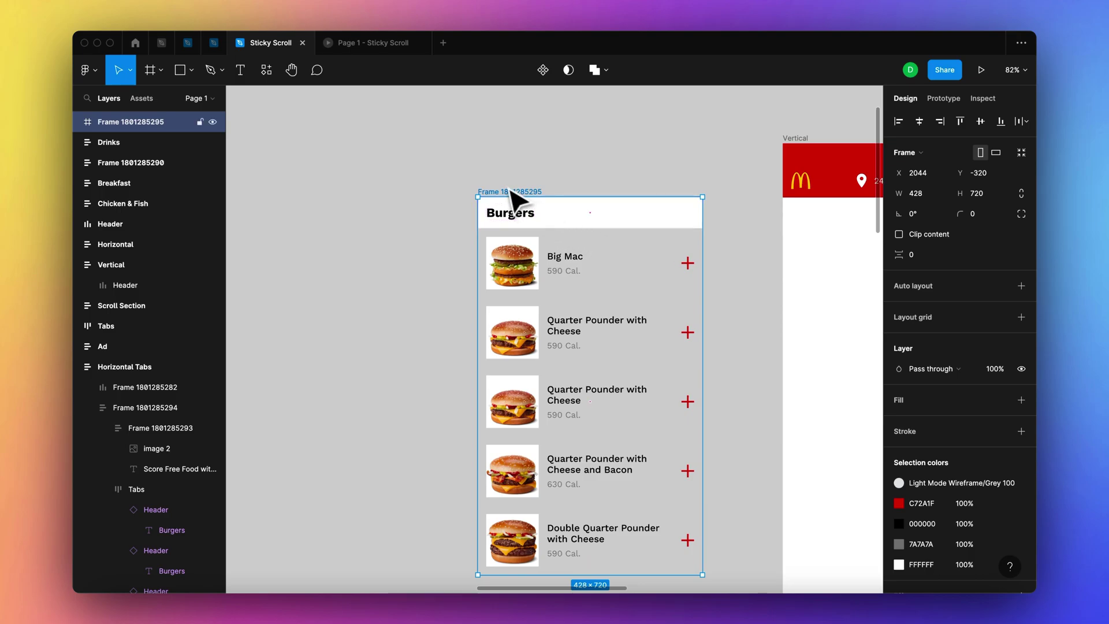
key("super+r")
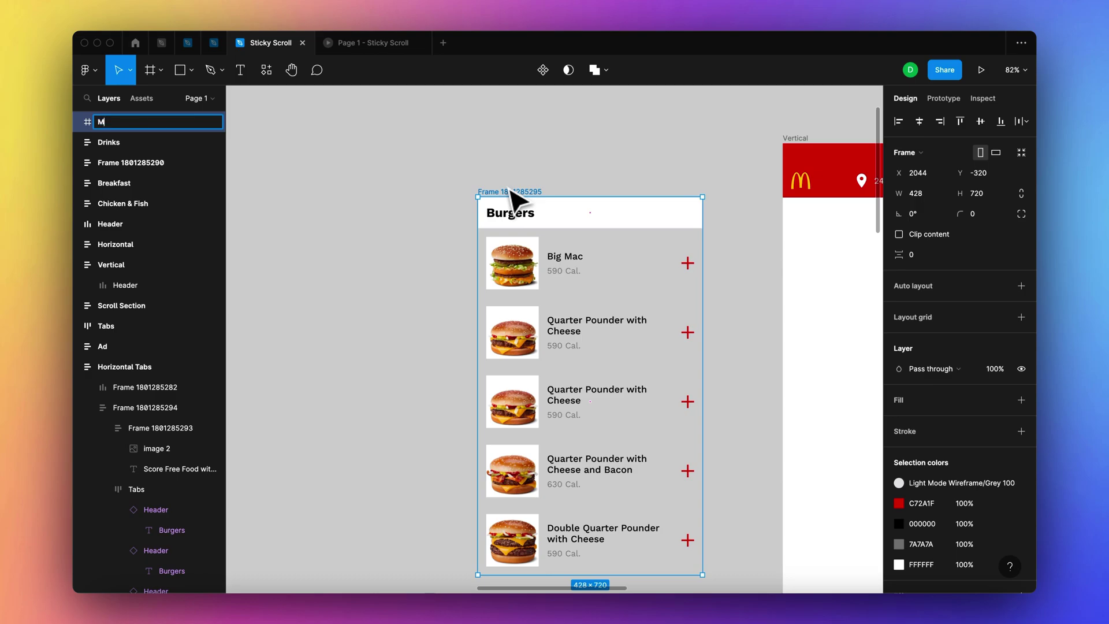
type("Menu Items")
key("Return")
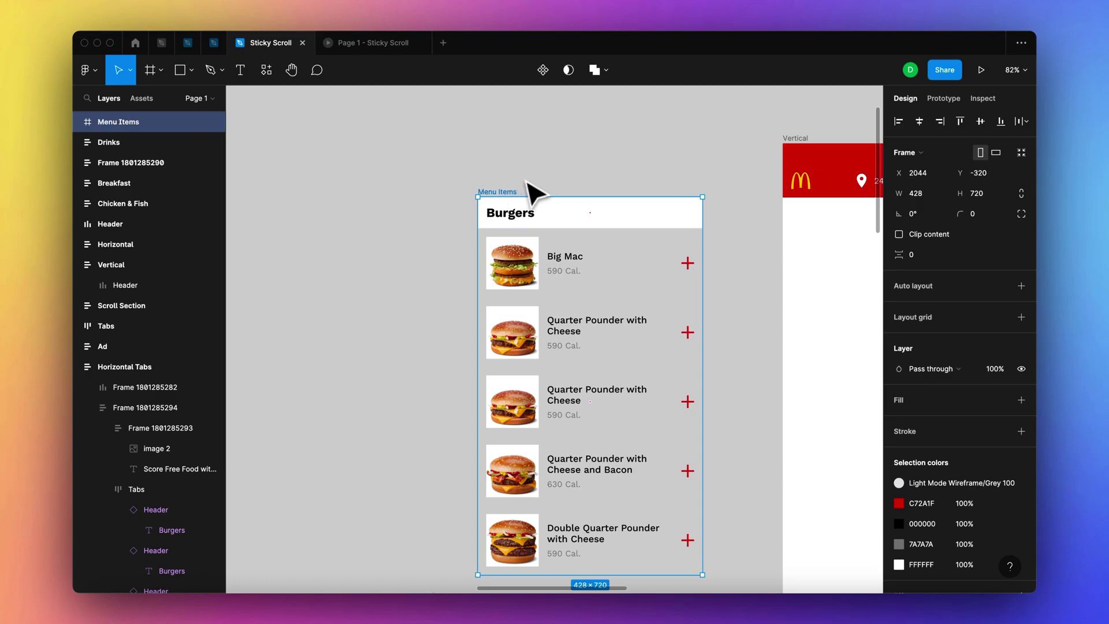
Move the 428×720 Menu Items frame directly beneath the Vertical frame.
scroll(527, 193, "down", 5)
left_click_drag(518, 183, 646, 424)
scroll(647, 426, "down", 3)
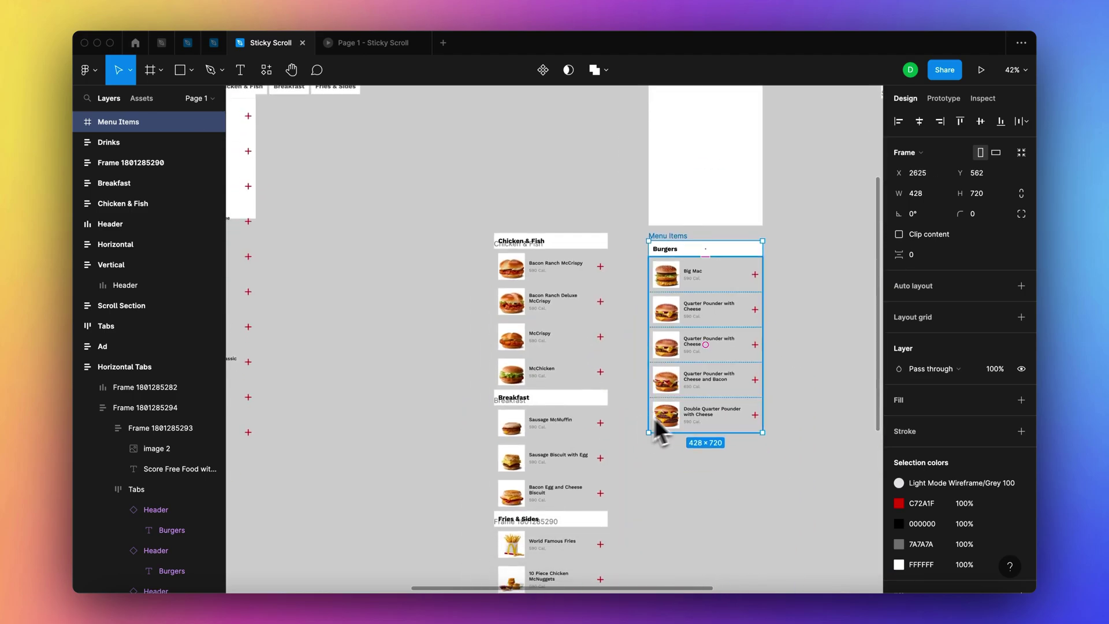
scroll(664, 433, "down", 5)
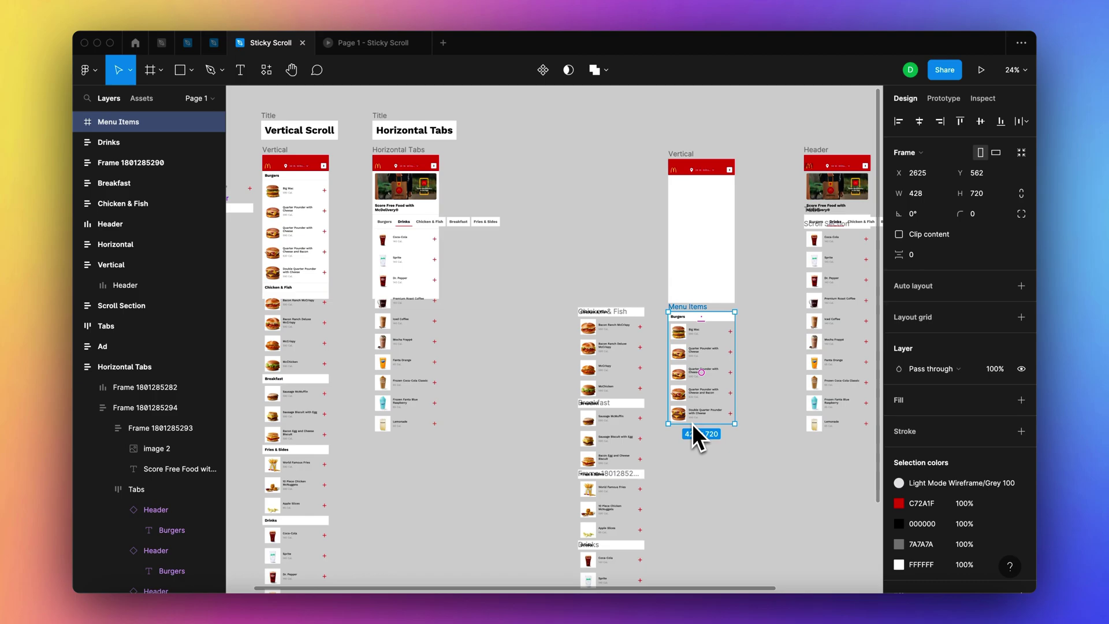
scroll(676, 164, "right", 2)
scroll(675, 165, "down", 1)
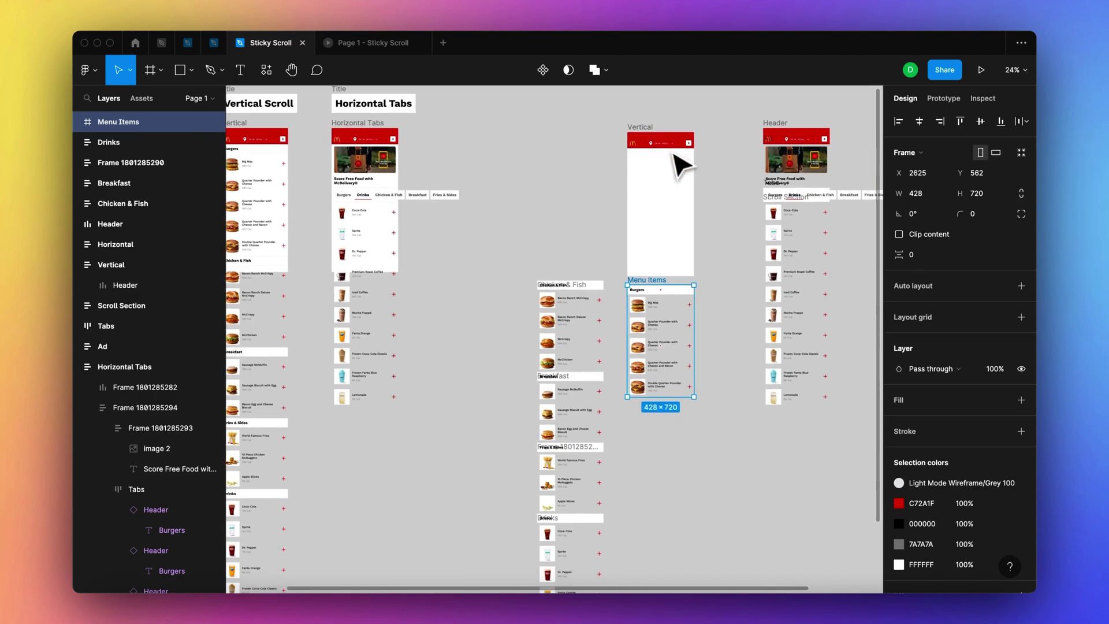
Set the Vertical frame's prototype Overflow scroll behavior to No scrolling.
left_click(641, 133)
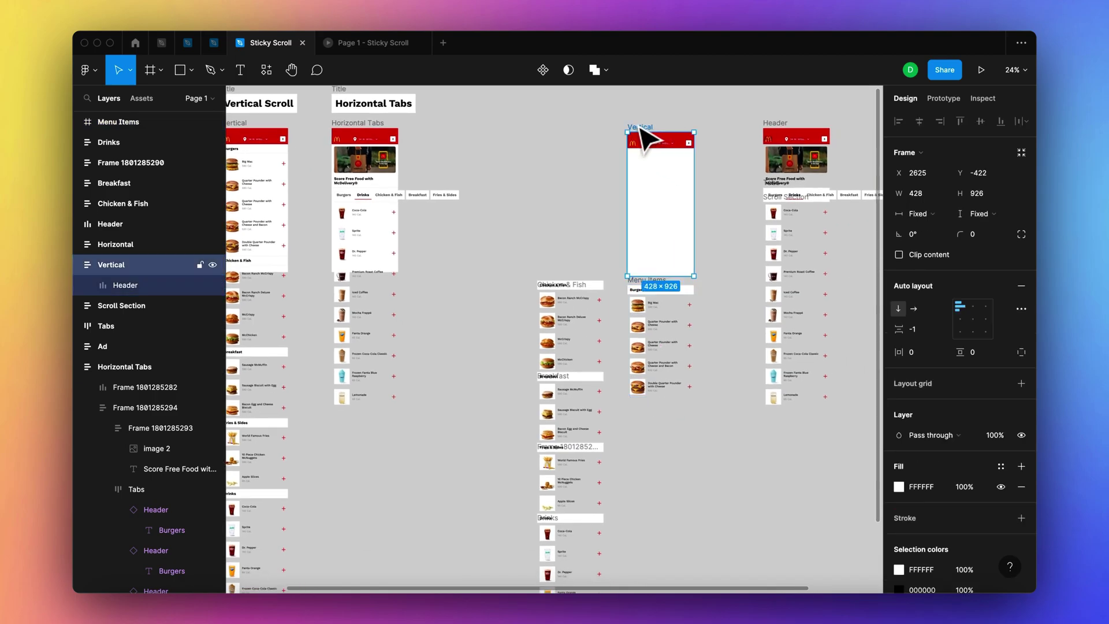
left_click(945, 100)
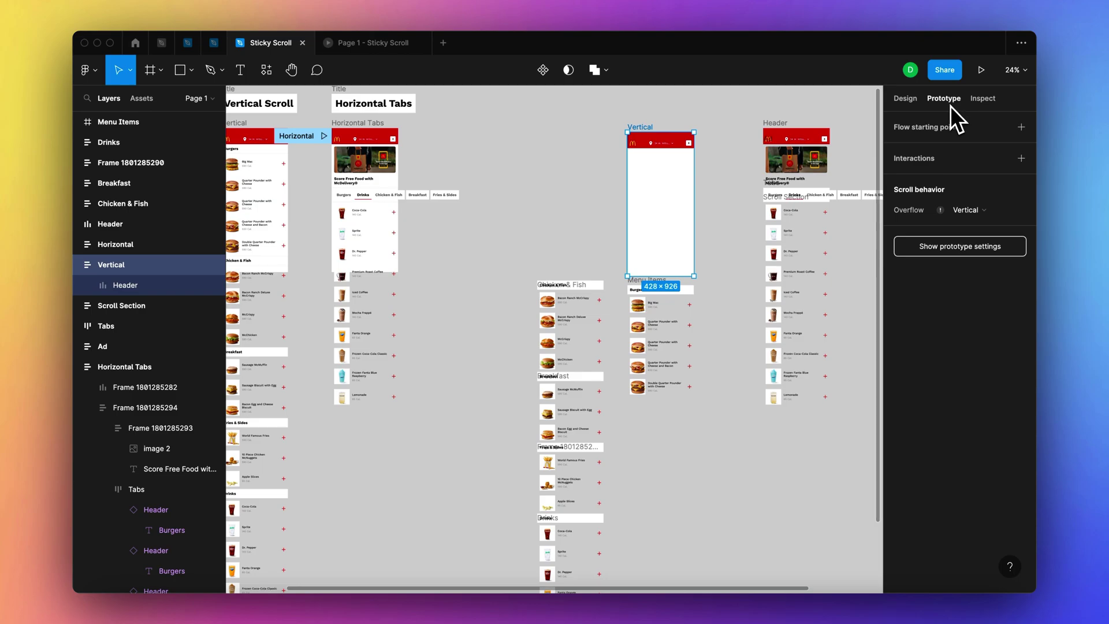
scroll(655, 142, "up", 3)
scroll(635, 137, "right", 2)
scroll(635, 138, "up", 1)
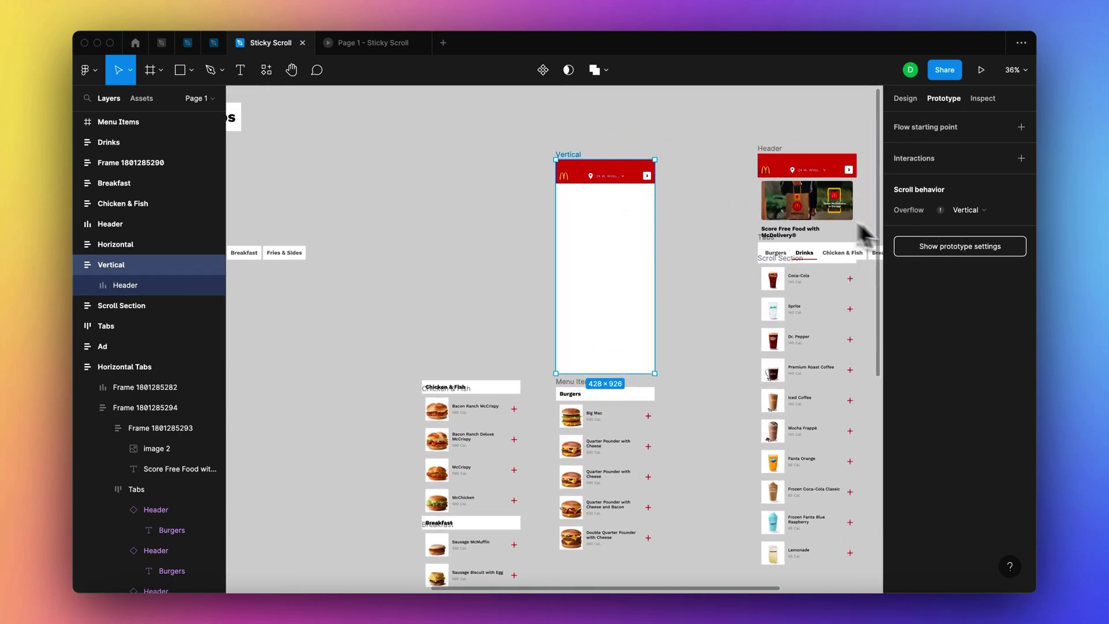
left_click(965, 209)
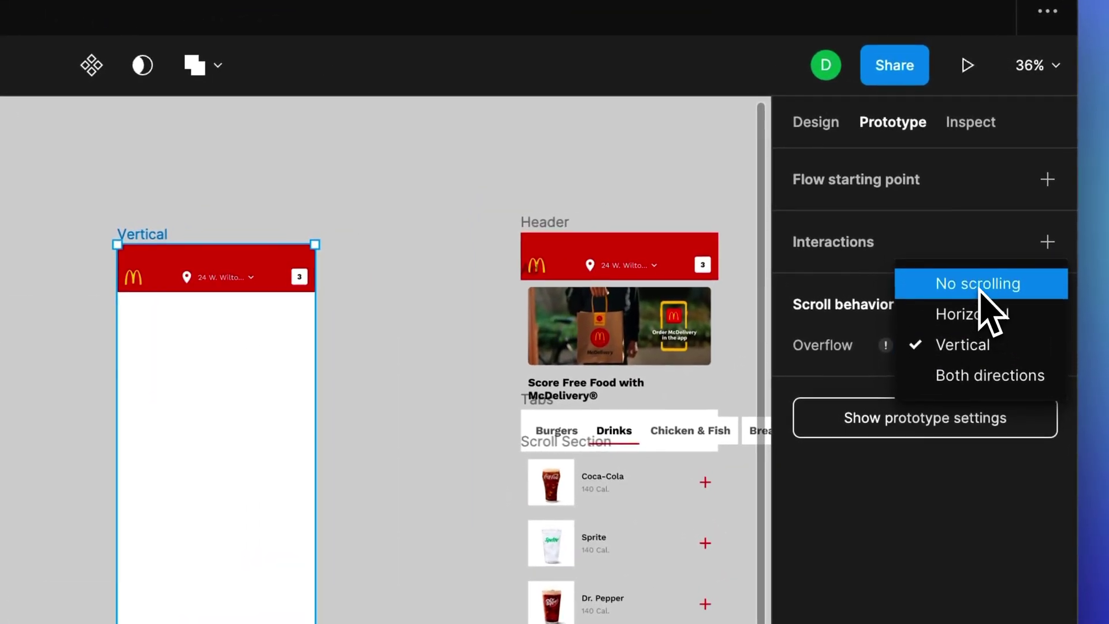
left_click(980, 284)
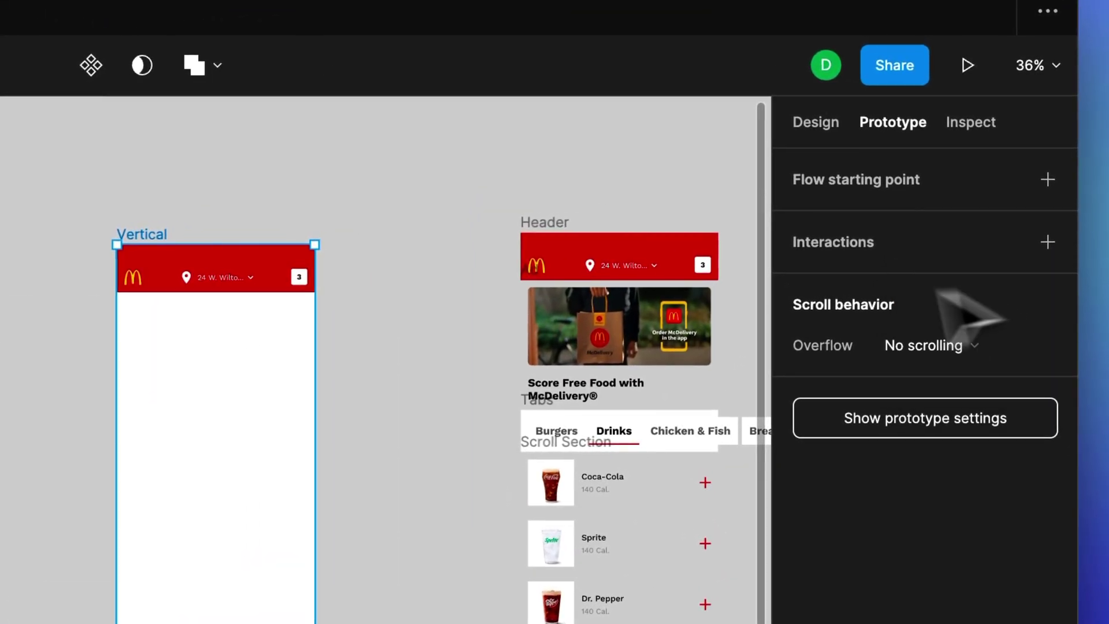
Select the red Header inside the Vertical frame.
left_click(408, 354)
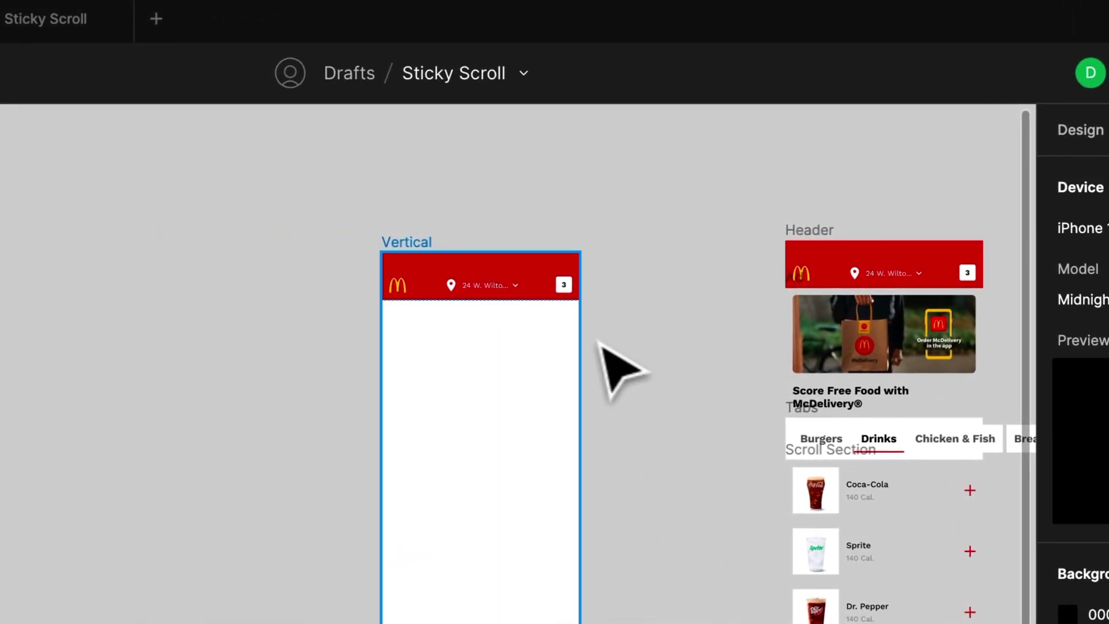
left_click(508, 290)
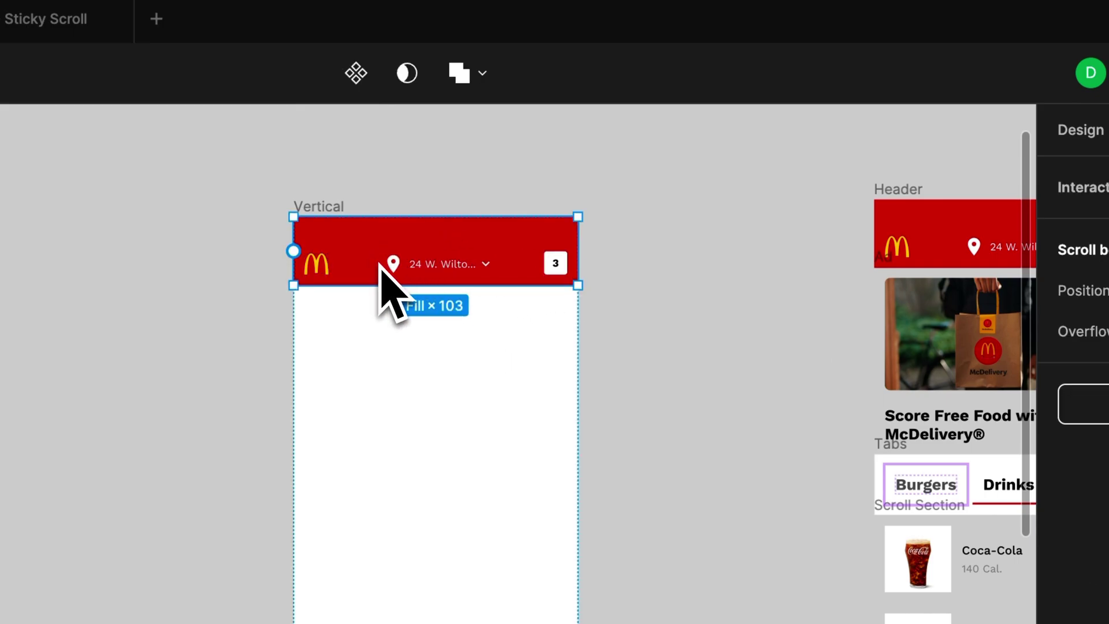
left_click(668, 347)
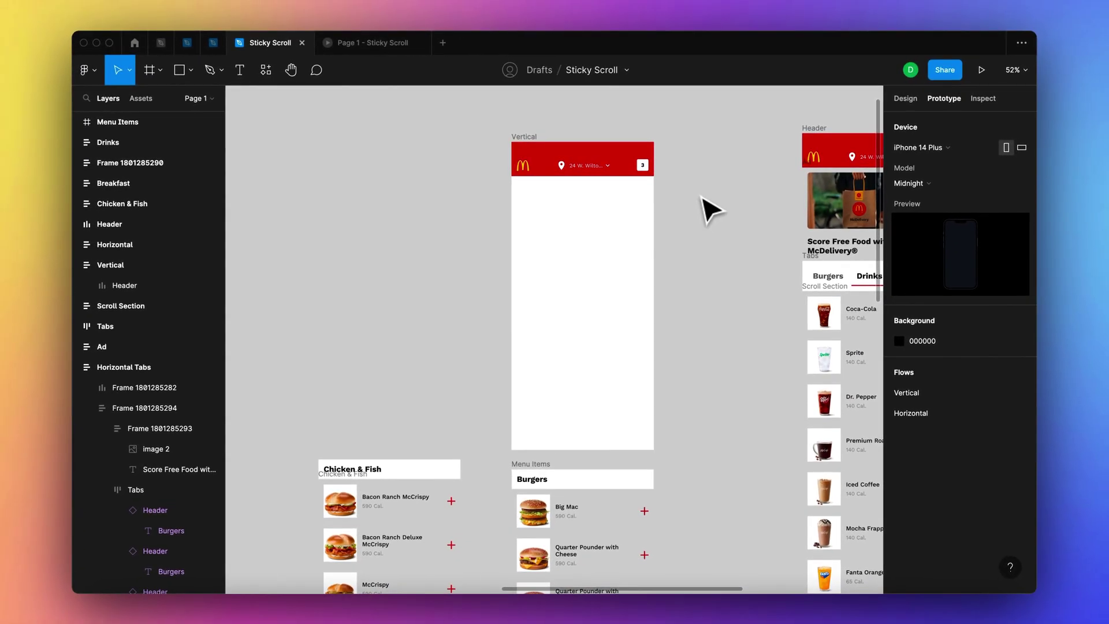
left_click(572, 170)
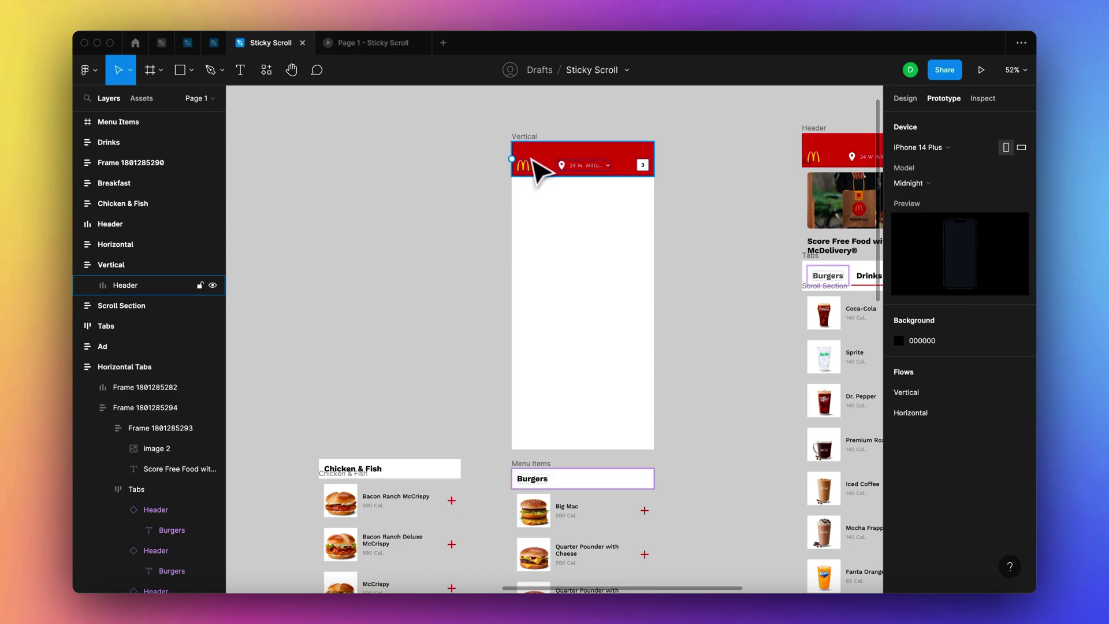
Stretch the Menu Items frame taller, to about 1949 in height.
scroll(537, 265, "down", 3)
left_click(556, 368)
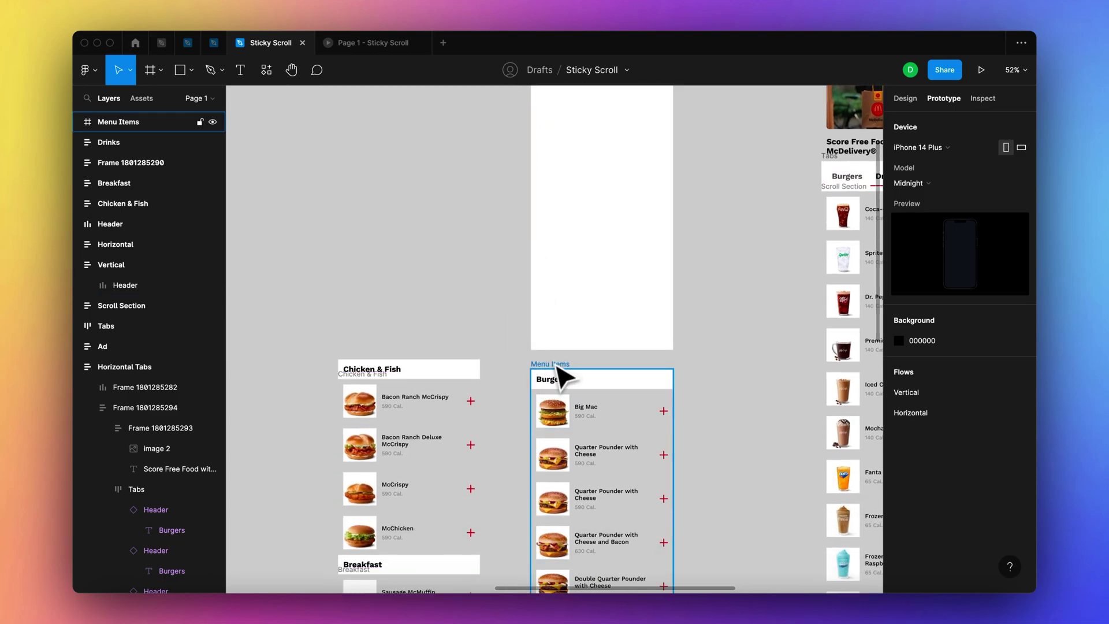
scroll(558, 376, "down", 3)
left_click(559, 376)
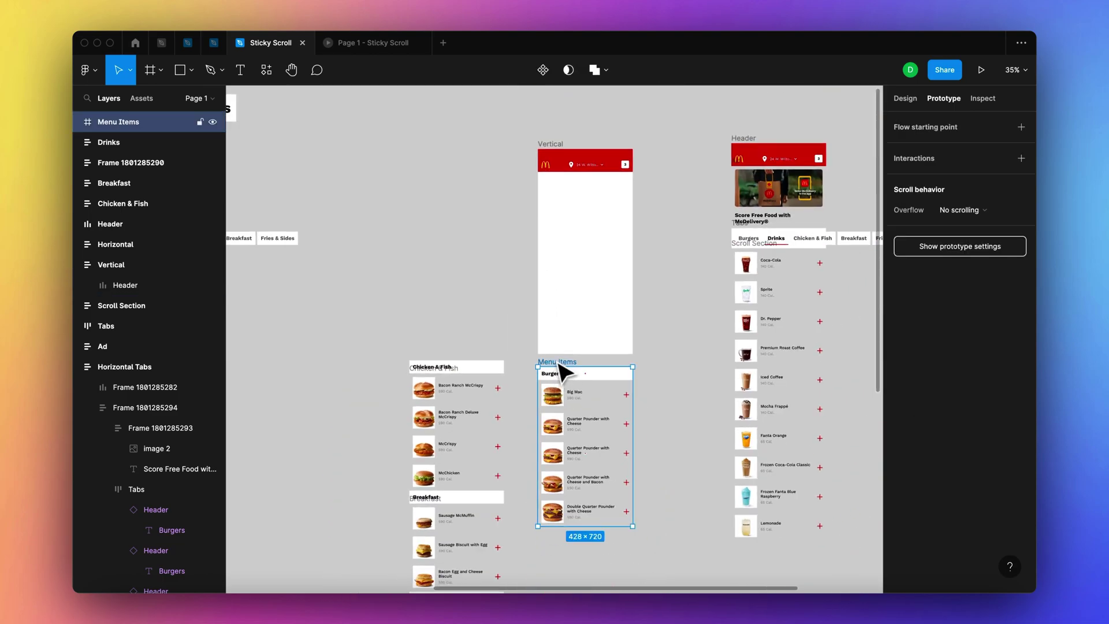
scroll(563, 372, "down", 5)
scroll(563, 370, "up", 3)
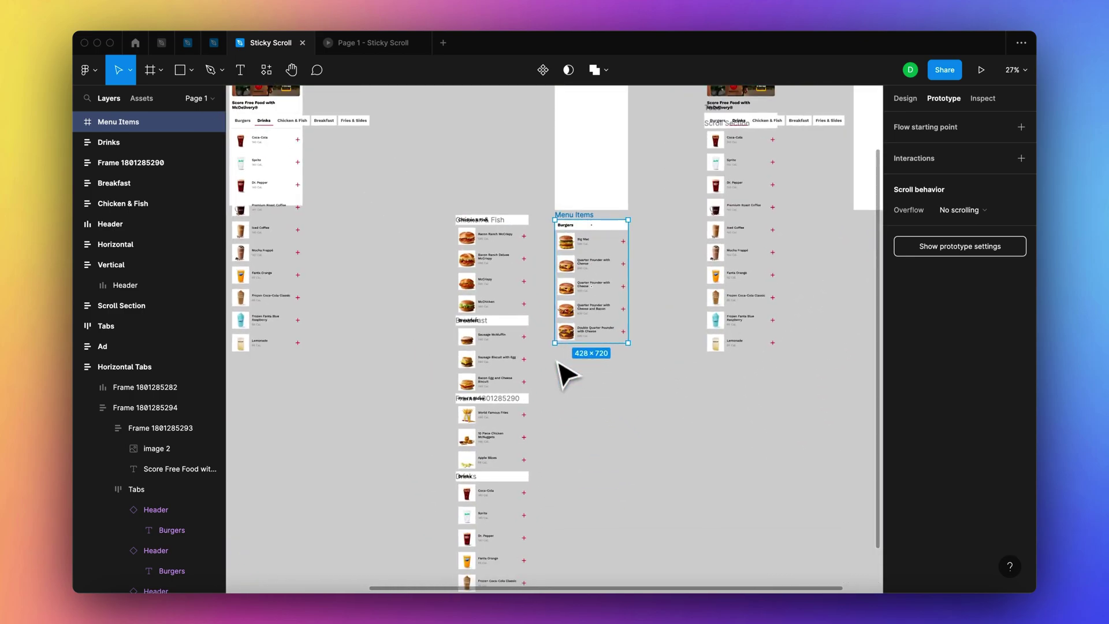
left_click_drag(559, 345, 550, 531)
scroll(549, 534, "up", 3)
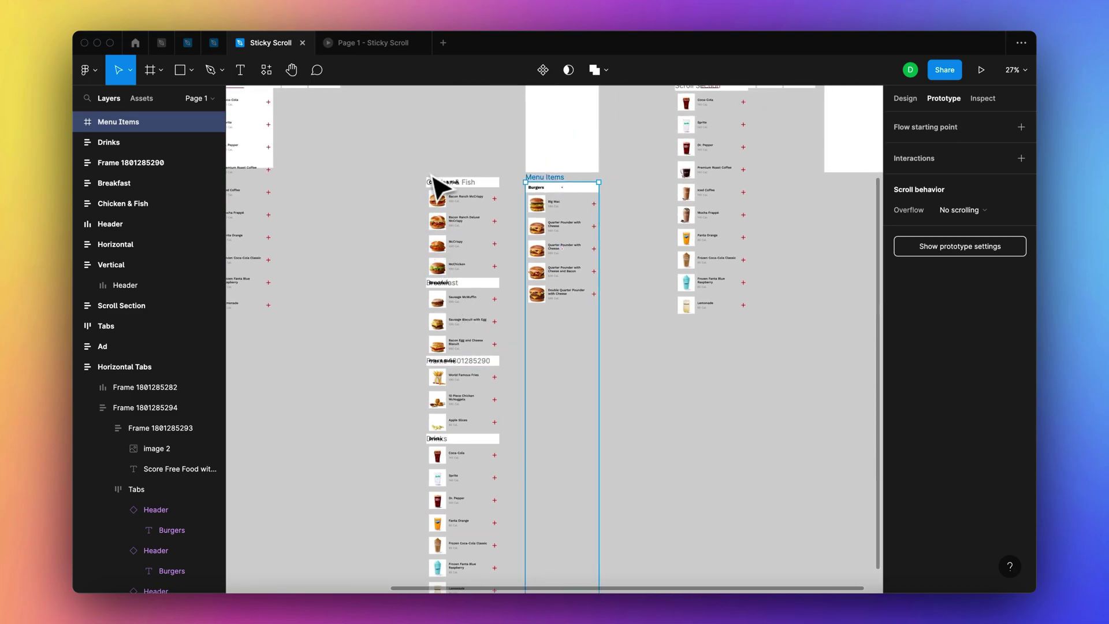
scroll(433, 191, "up", 4)
Inspect the Chicken & Fish frame's layout properties and the Burgers frame's items.
left_click(430, 222)
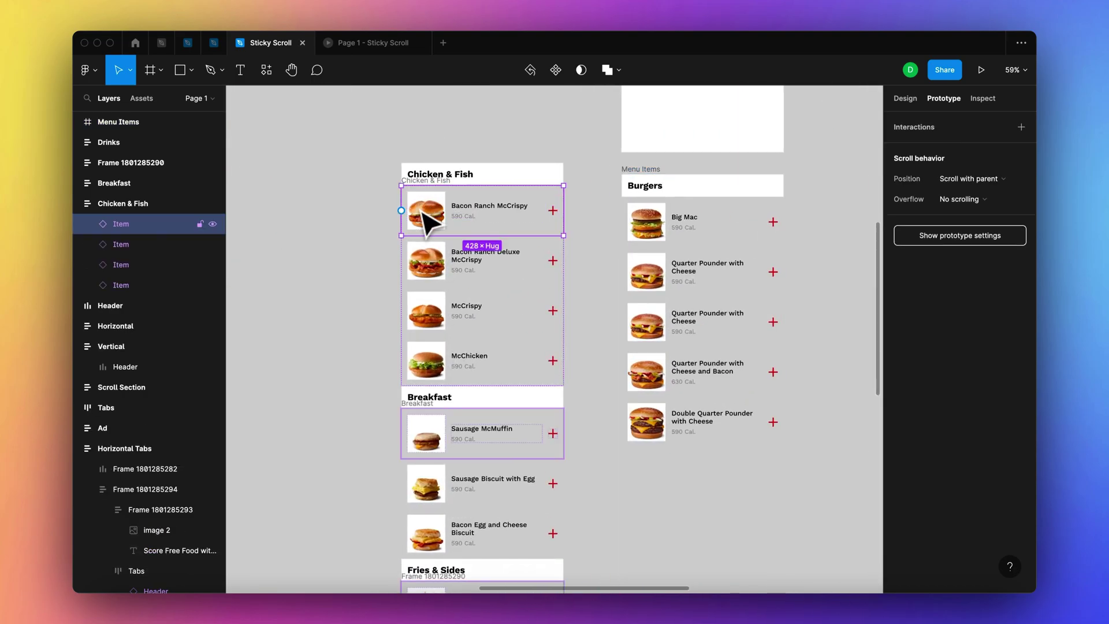
key("shift+Return")
left_click(904, 100)
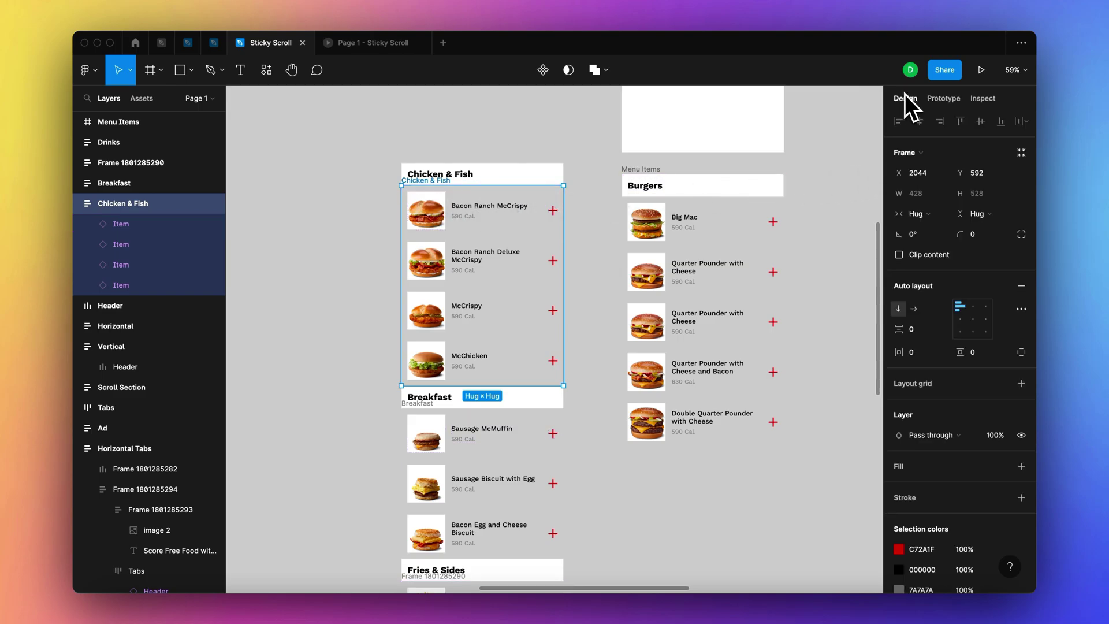
left_click(684, 229)
left_click(679, 242)
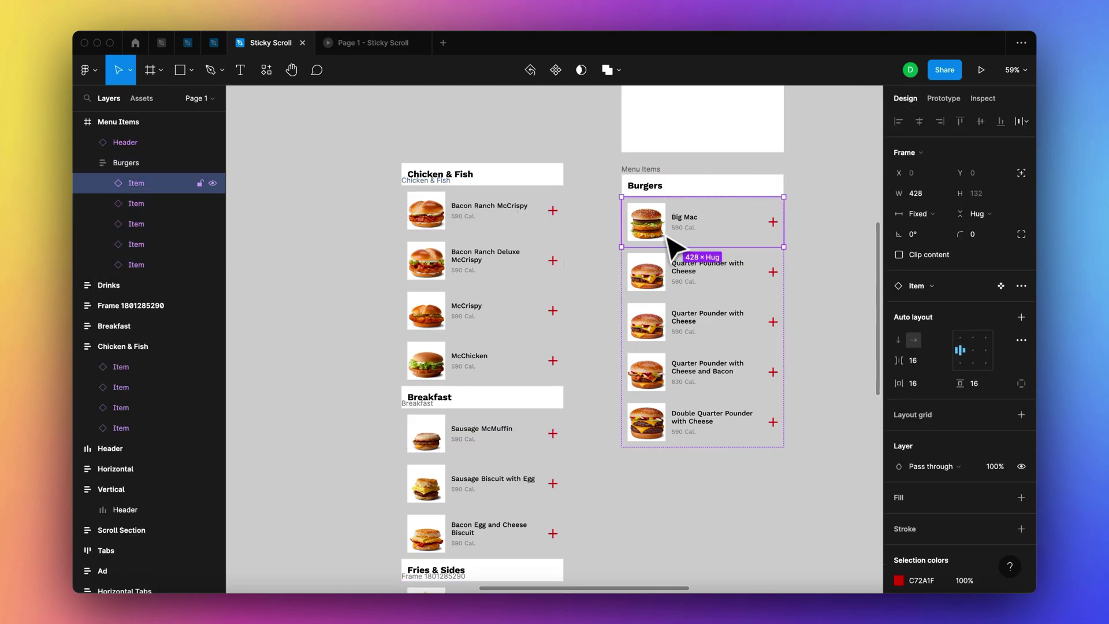
left_click(614, 256)
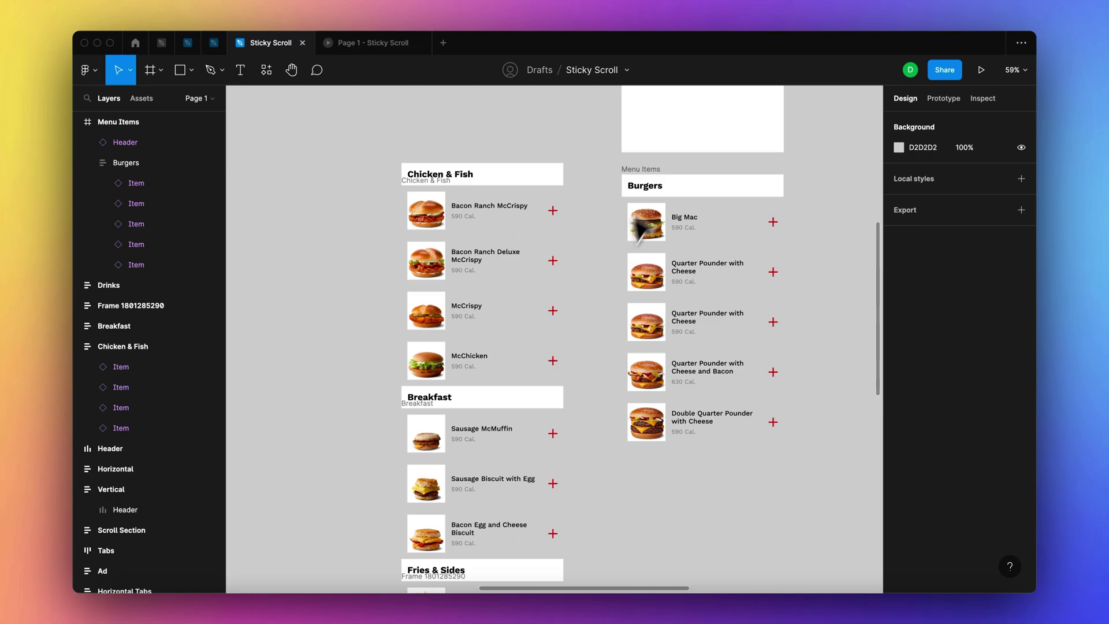
left_click(648, 189)
Drag the Chicken & Fish header back to the top of its section.
left_click(453, 184)
left_click_drag(446, 180, 452, 488)
scroll(396, 168, "down", 5)
left_click(376, 156)
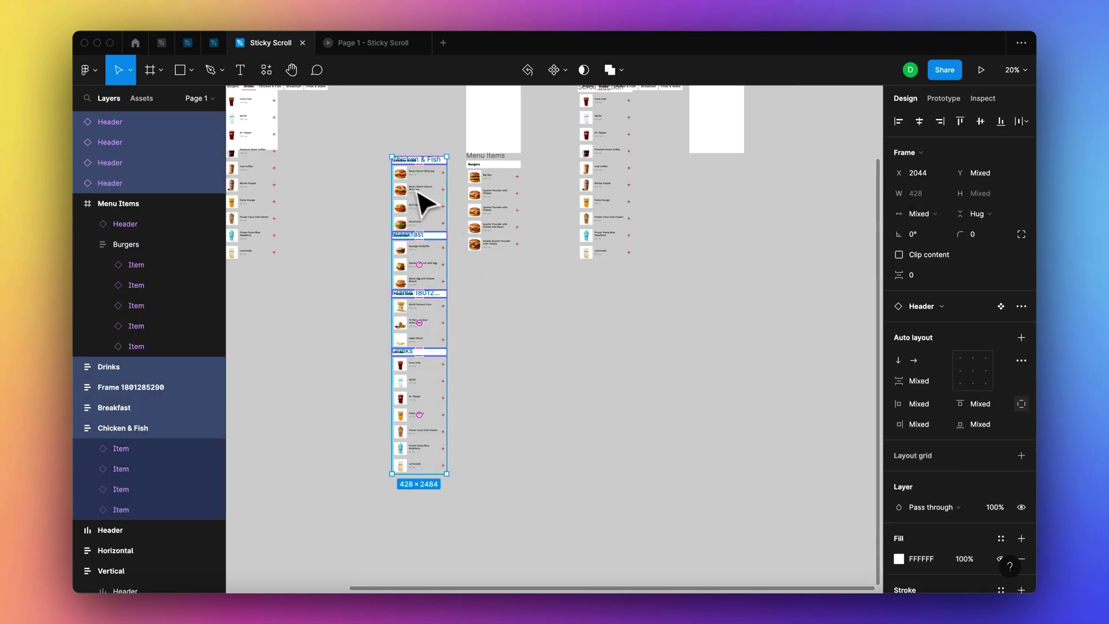
Move the section stack into Menu Items, then Menu Items into the Vertical frame.
left_click_drag(421, 203, 484, 280)
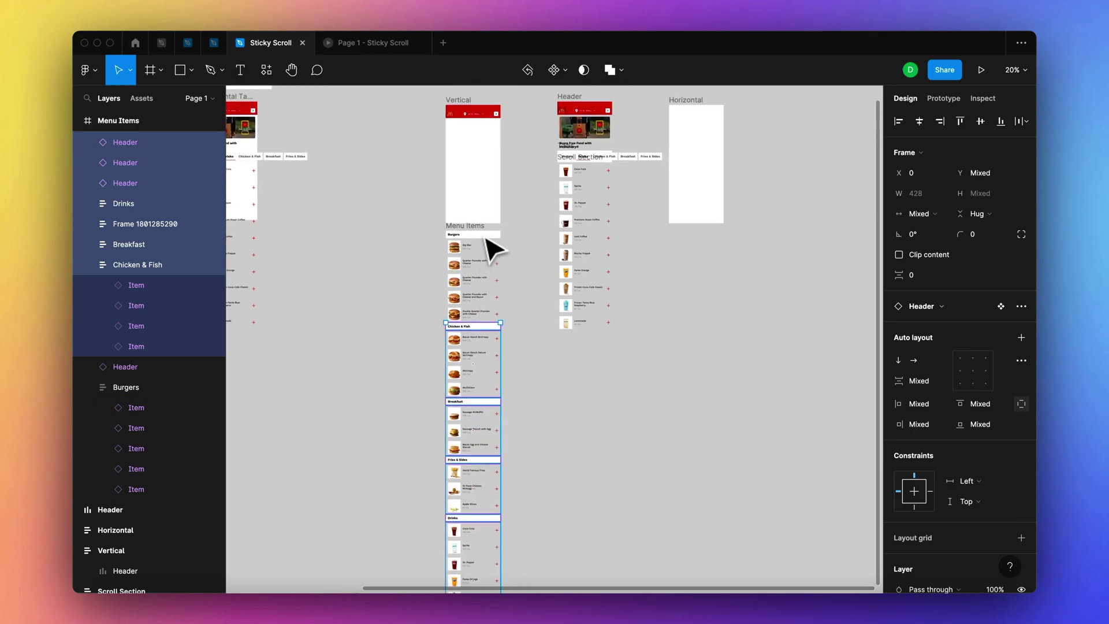
scroll(479, 242, "up", 1)
left_click_drag(462, 240, 465, 148)
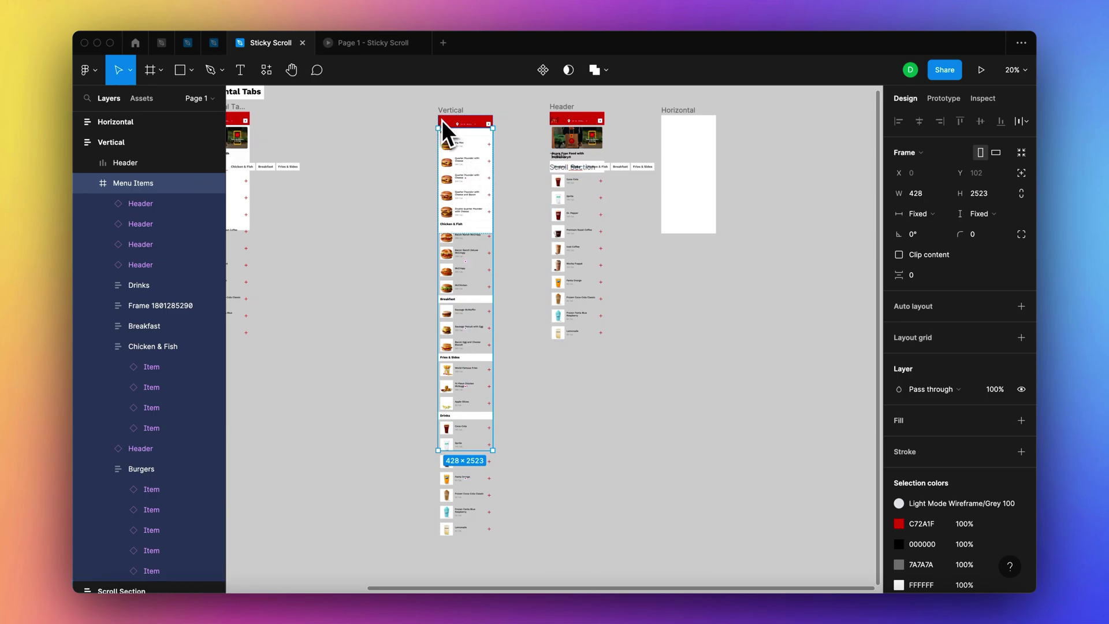
Set Menu Items' vertical resizing to Fill container, giving 428×824 below the Header.
scroll(454, 104, "up", 5, "ctrl")
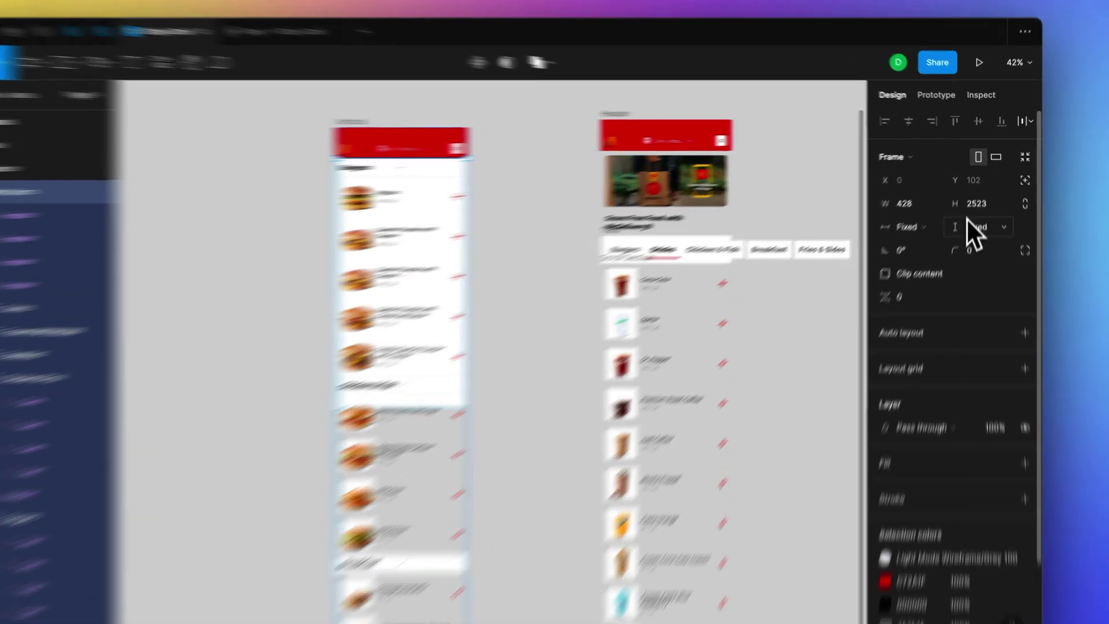
left_click(976, 213)
left_click(947, 335)
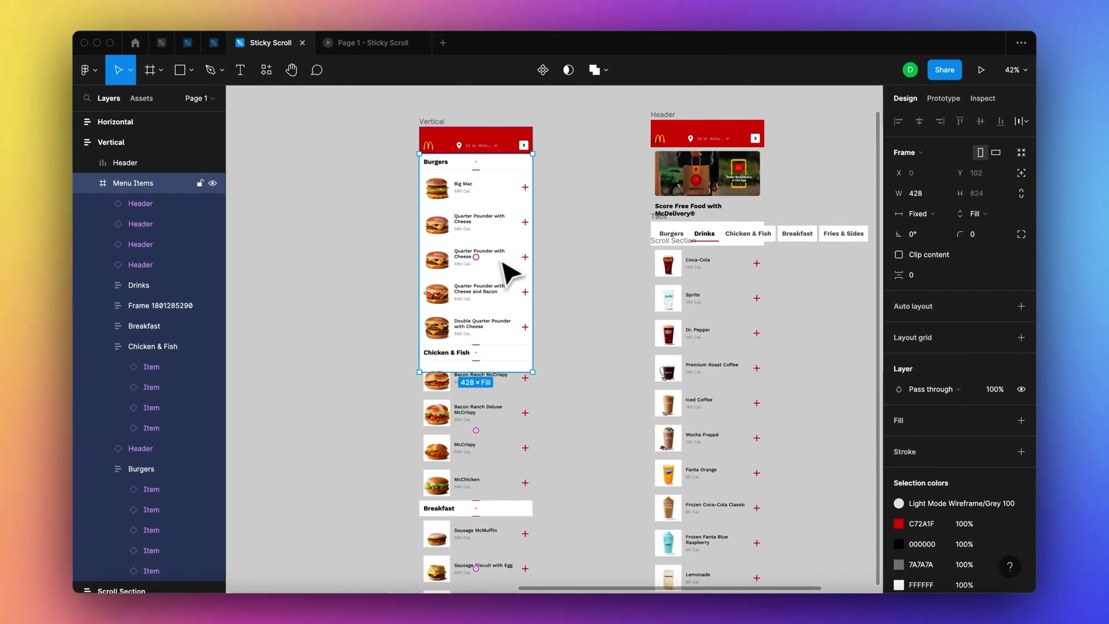
scroll(509, 274, "down", 5)
scroll(508, 275, "down", 5)
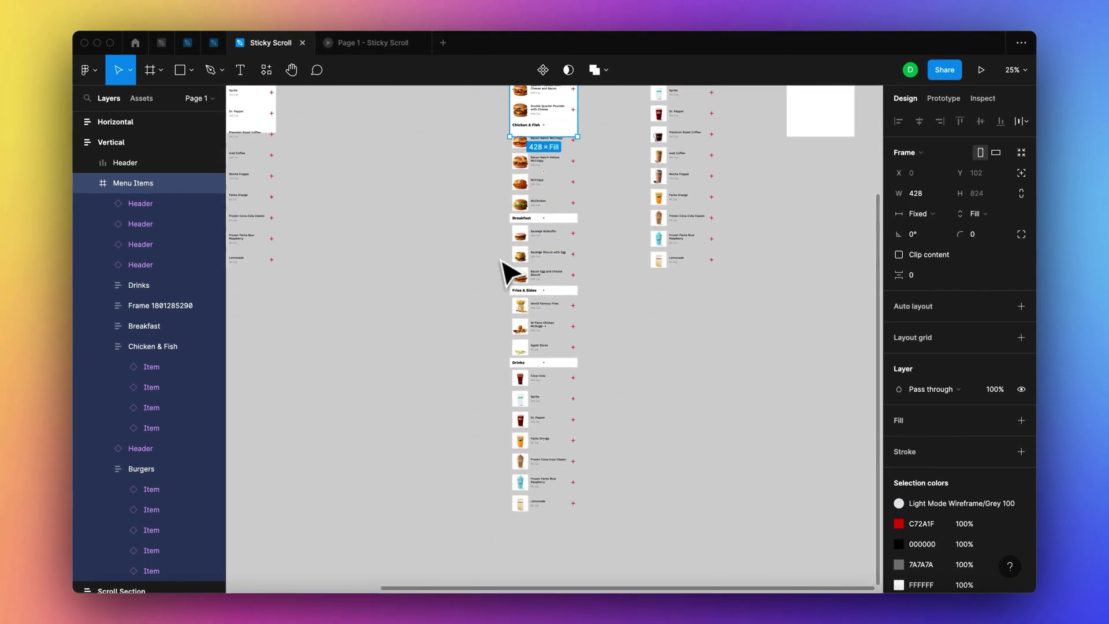
scroll(540, 345, "up", 2)
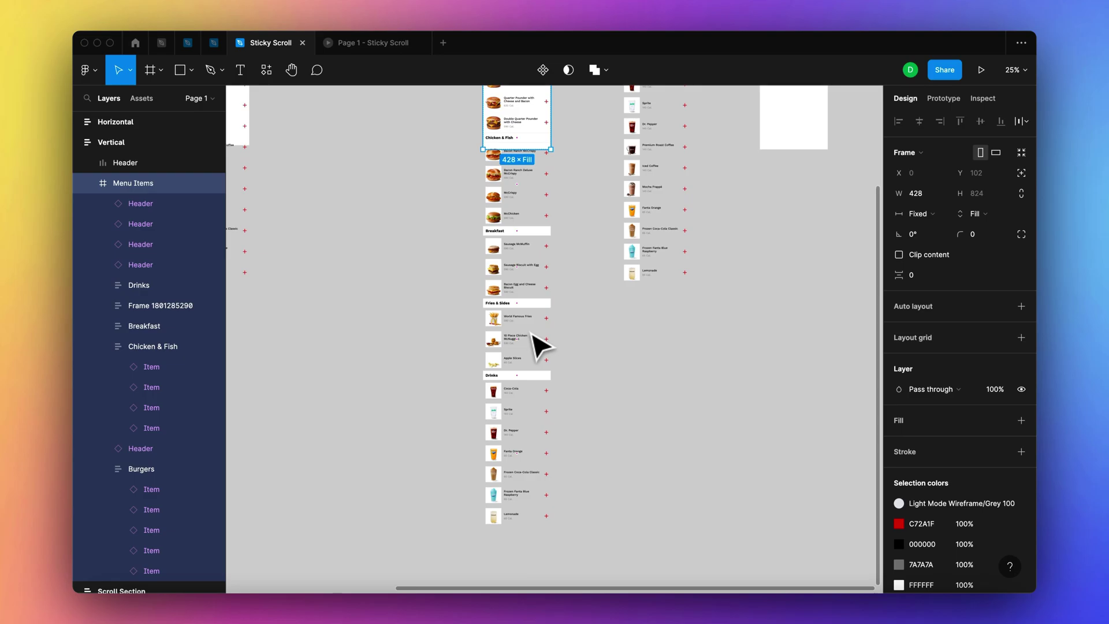
left_click(512, 377)
scroll(515, 384, "up", 5)
Set the Menu Items frame's prototype Overflow to Vertical scrolling.
scroll(488, 298, "down", 3)
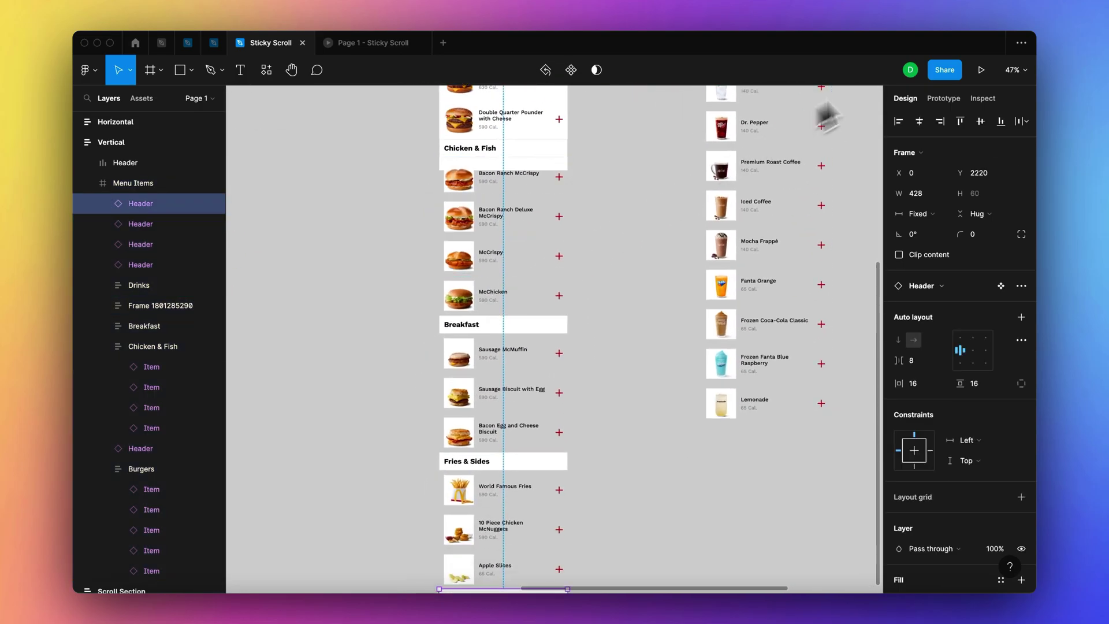
left_click(941, 103)
scroll(639, 250, "up", 5)
left_click(598, 234)
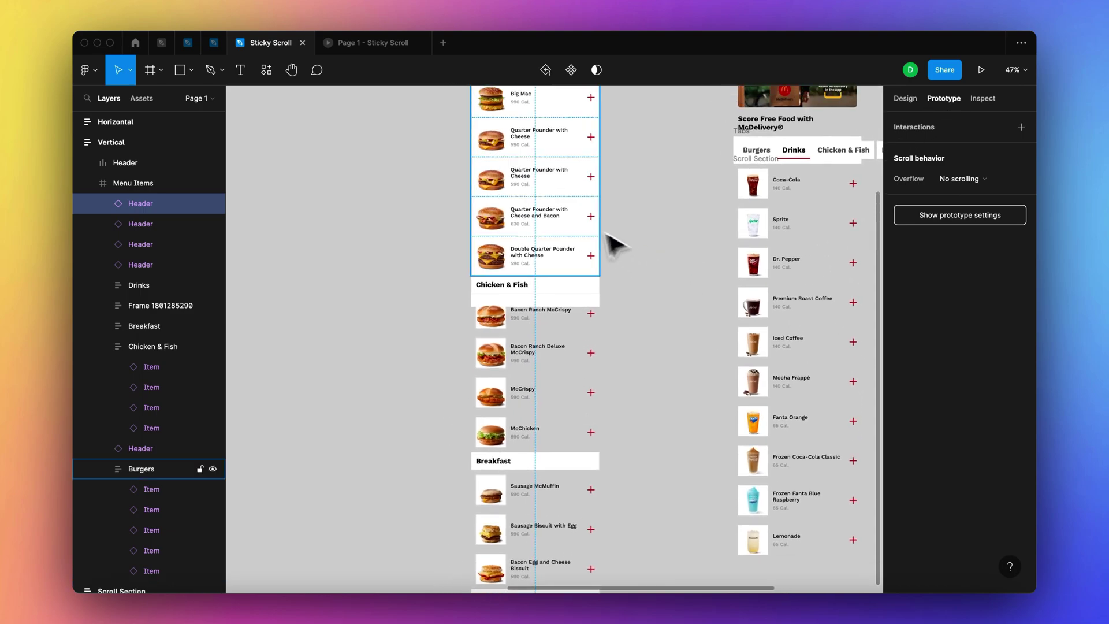
key("shift+Return")
scroll(540, 219, "up", 3)
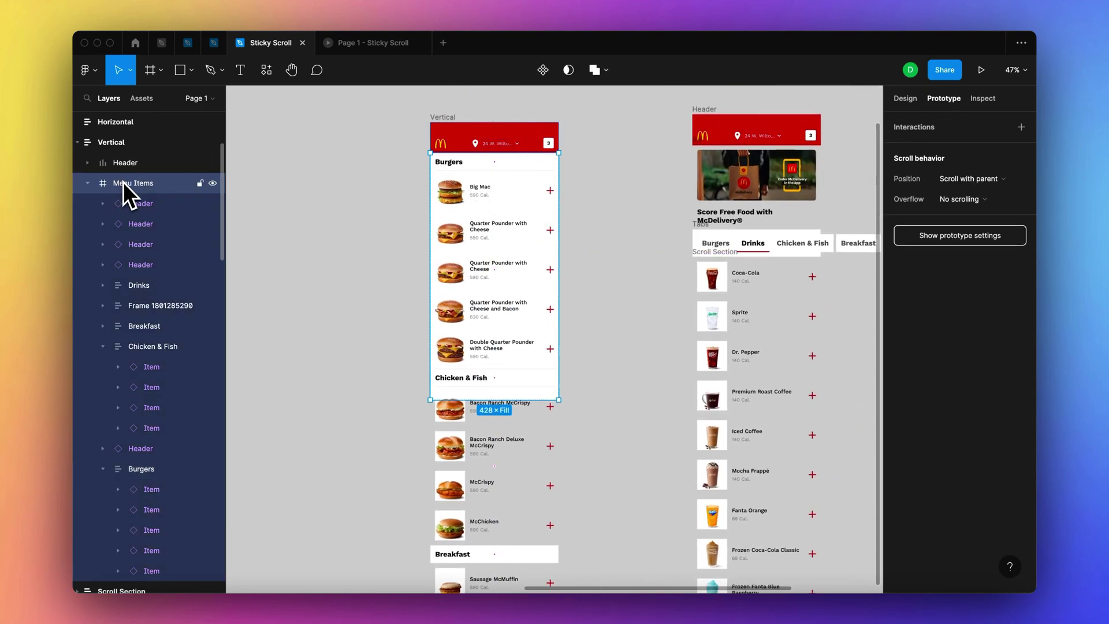
left_click(998, 201)
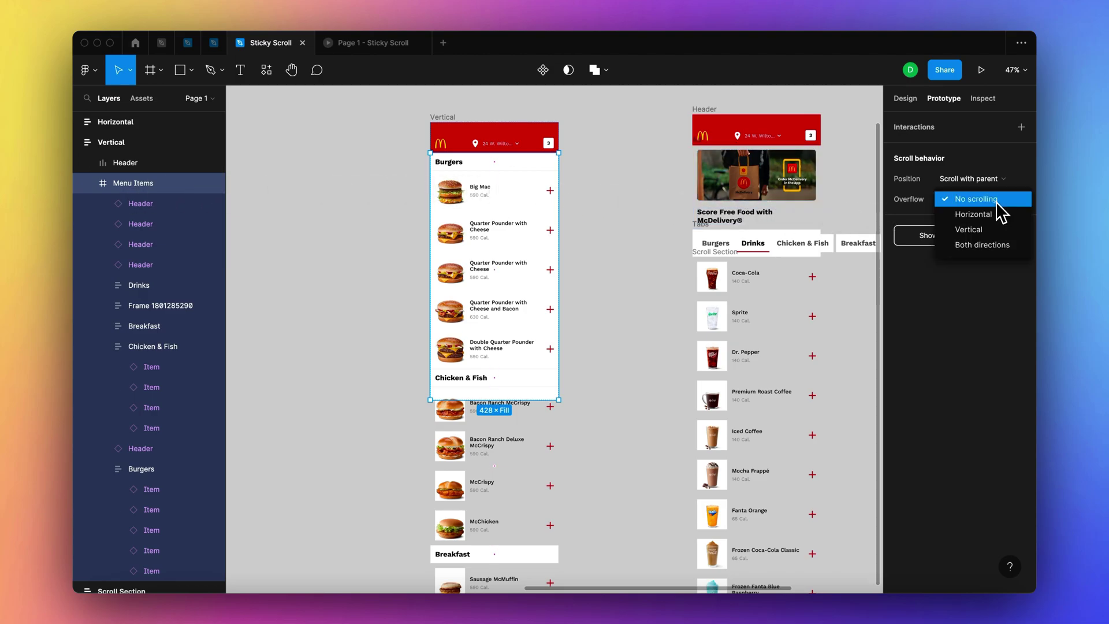
left_click(978, 230)
Set the Chicken & Fish header's Position to Sticky, stopping at the top edge.
scroll(622, 244, "down", 2)
scroll(622, 245, "left", 1)
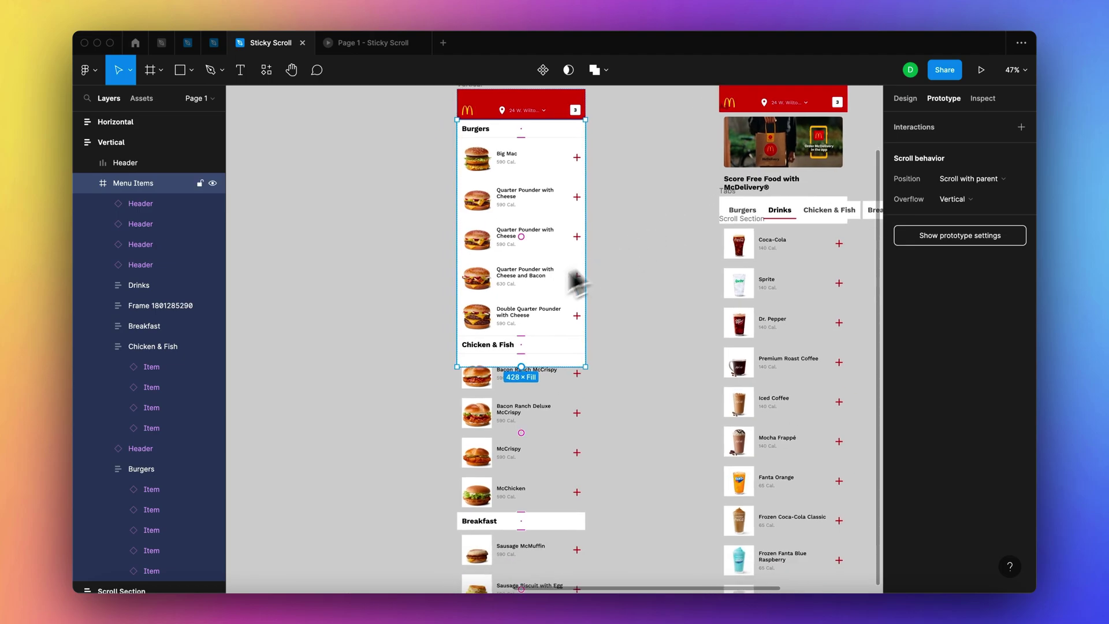
left_click(475, 129)
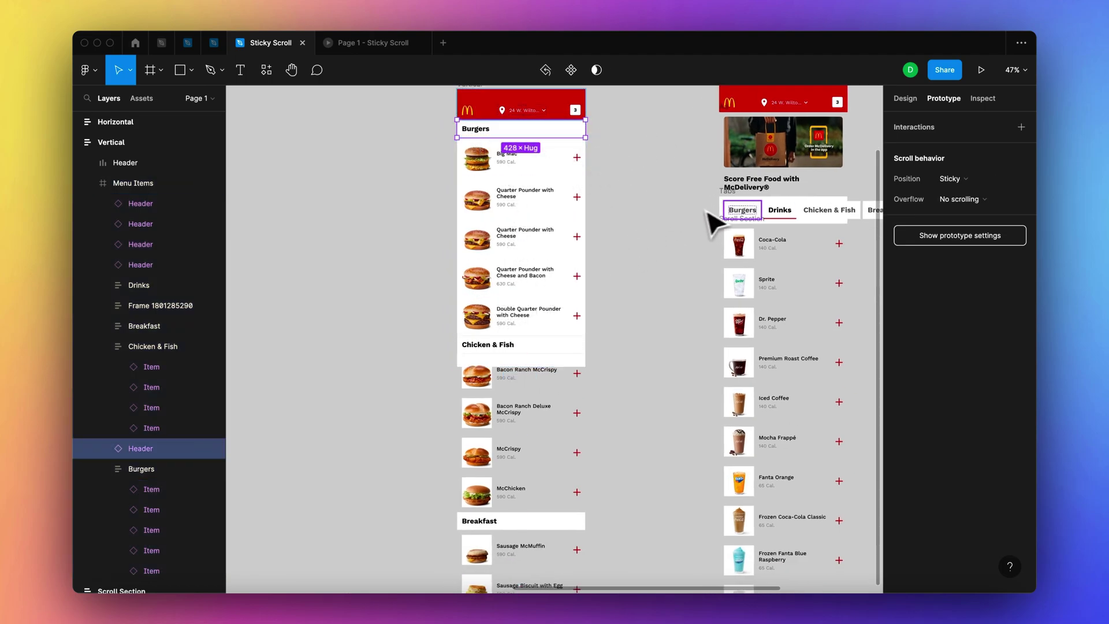
left_click(572, 347)
left_click(970, 184)
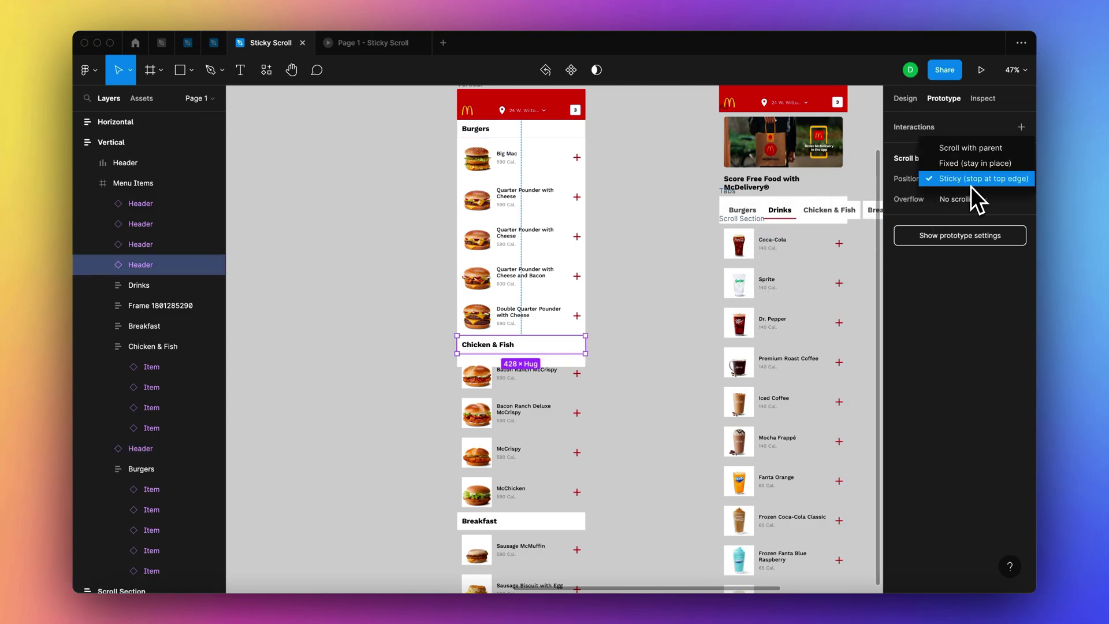
left_click(963, 179)
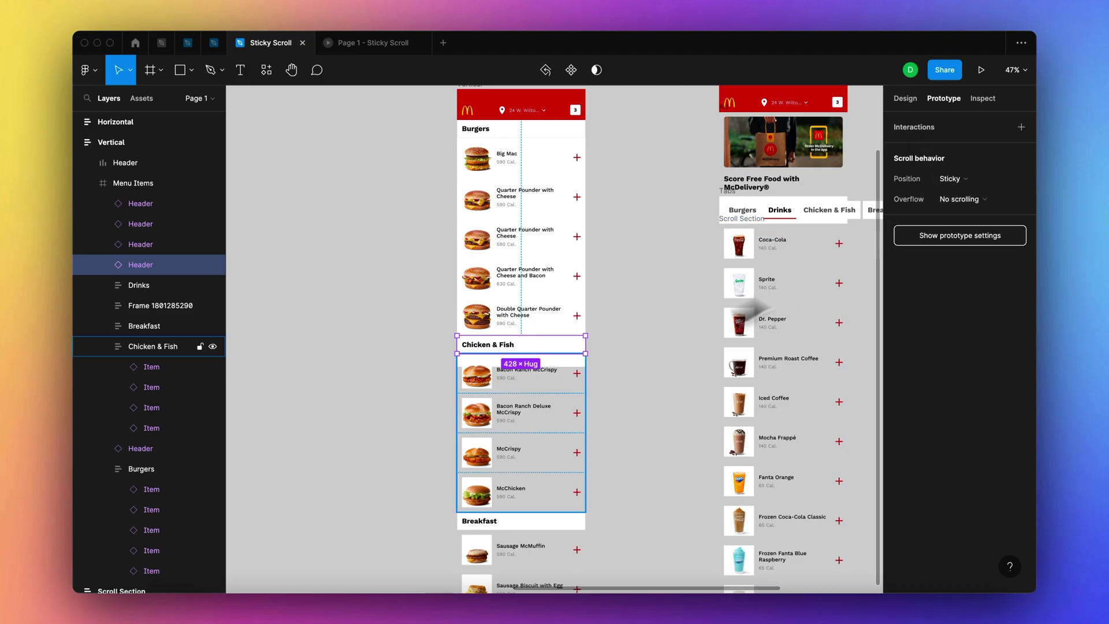
Check the Breakfast and Fries & Sides headers, then marquee-select the title frames.
scroll(572, 413, "down", 5)
left_click(554, 385)
scroll(554, 398, "down", 5)
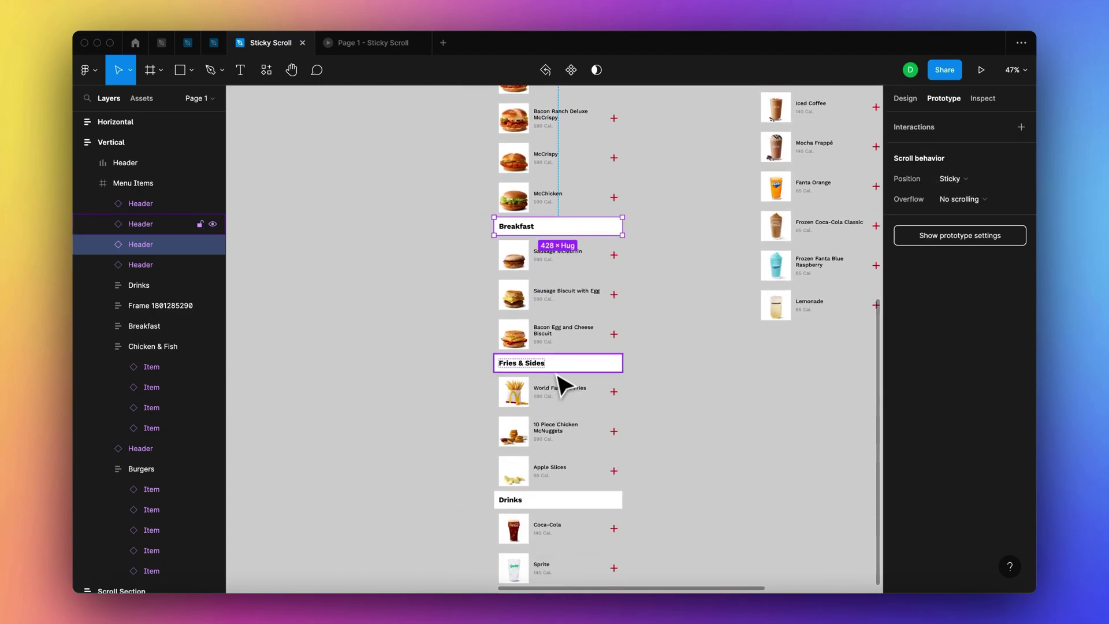
left_click(557, 372)
scroll(560, 381, "up", 4)
scroll(563, 384, "down", 5)
scroll(564, 383, "down", 2)
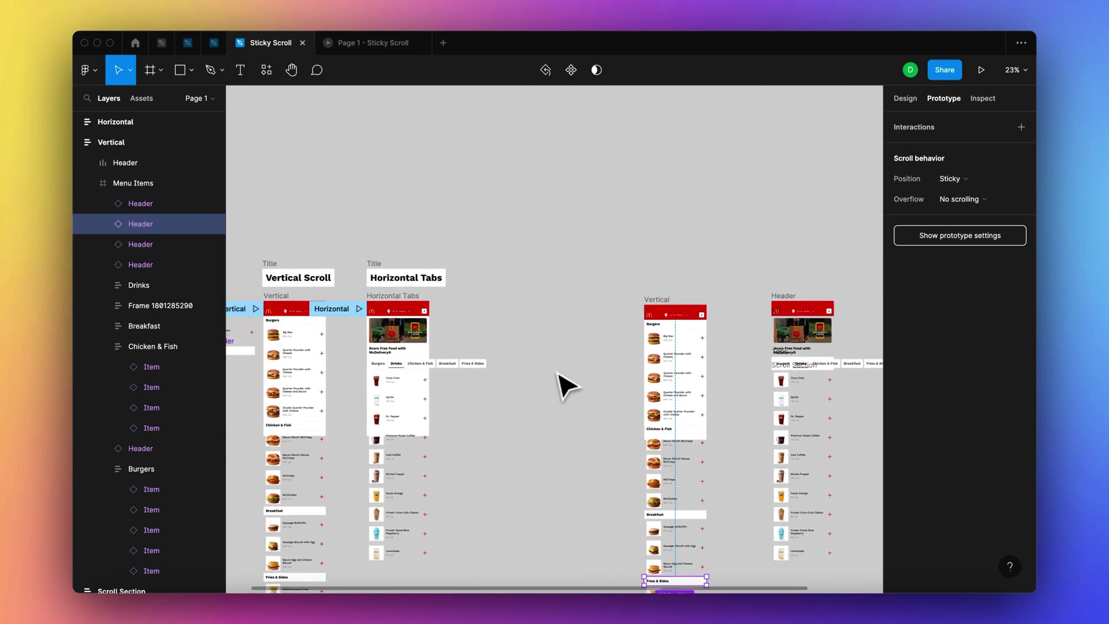
scroll(564, 383, "left", 3)
left_click_drag(248, 237, 569, 426)
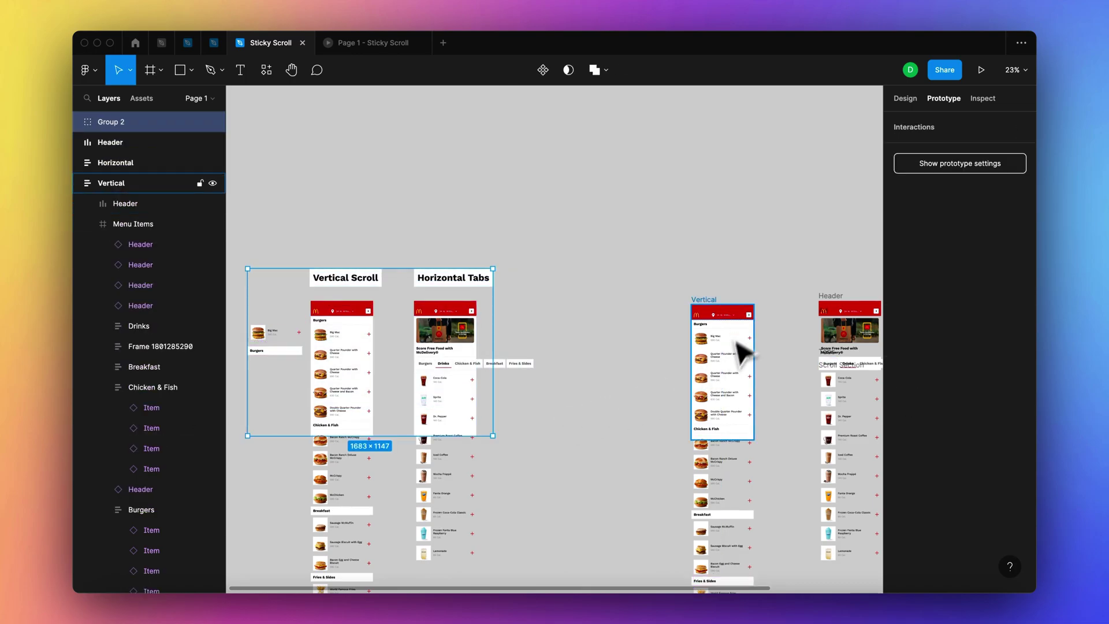
left_click(716, 303)
left_click(980, 70)
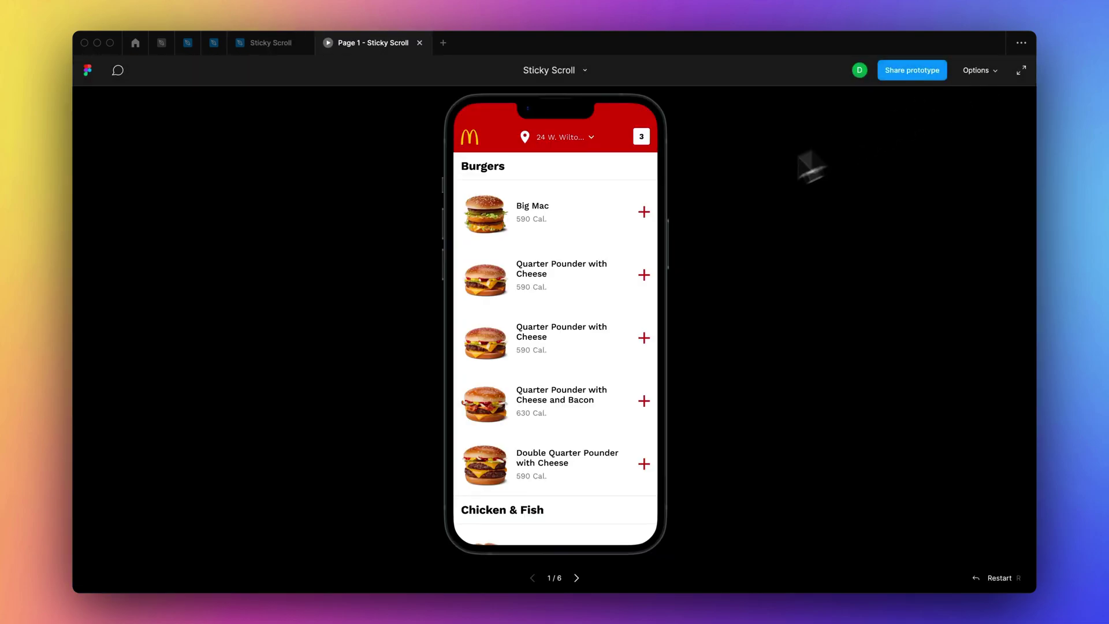
scroll(568, 237, "down", 5)
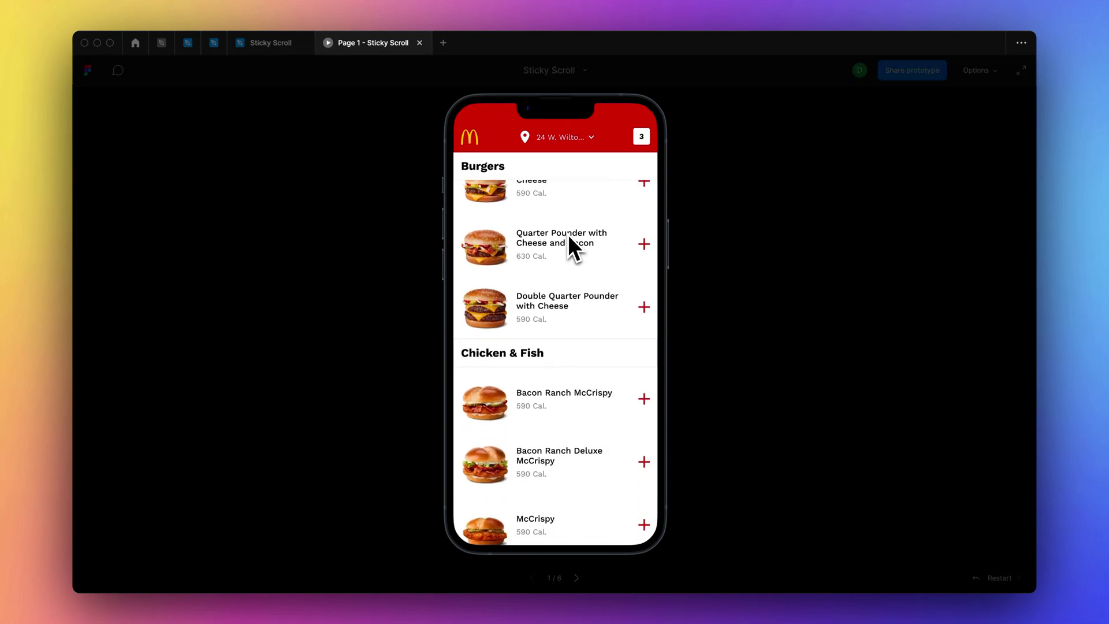
scroll(567, 236, "down", 5)
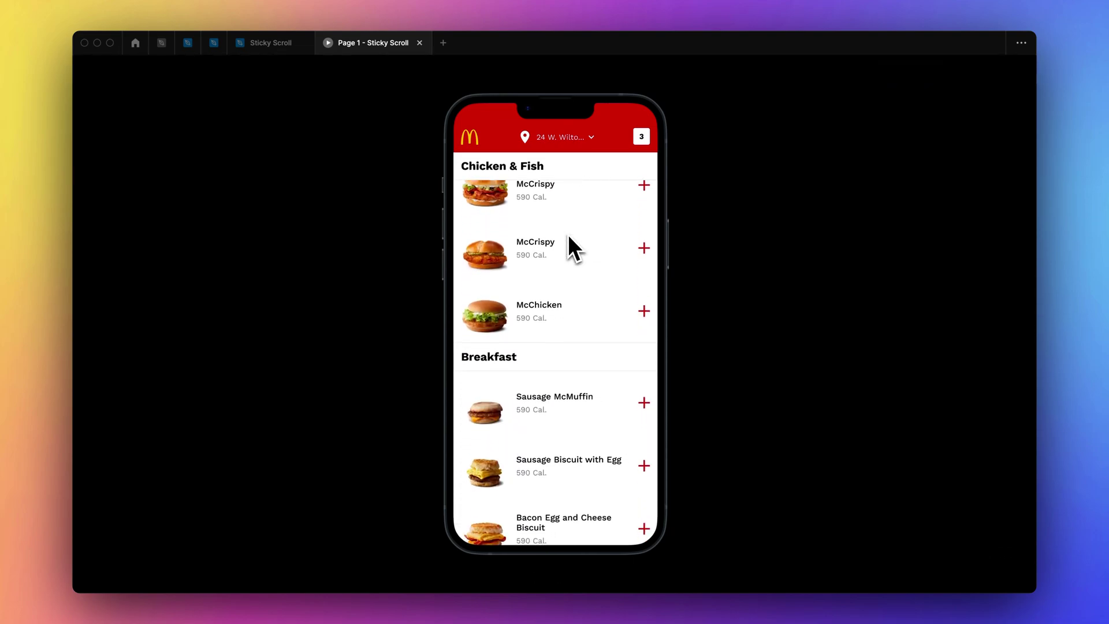
scroll(568, 237, "down", 5)
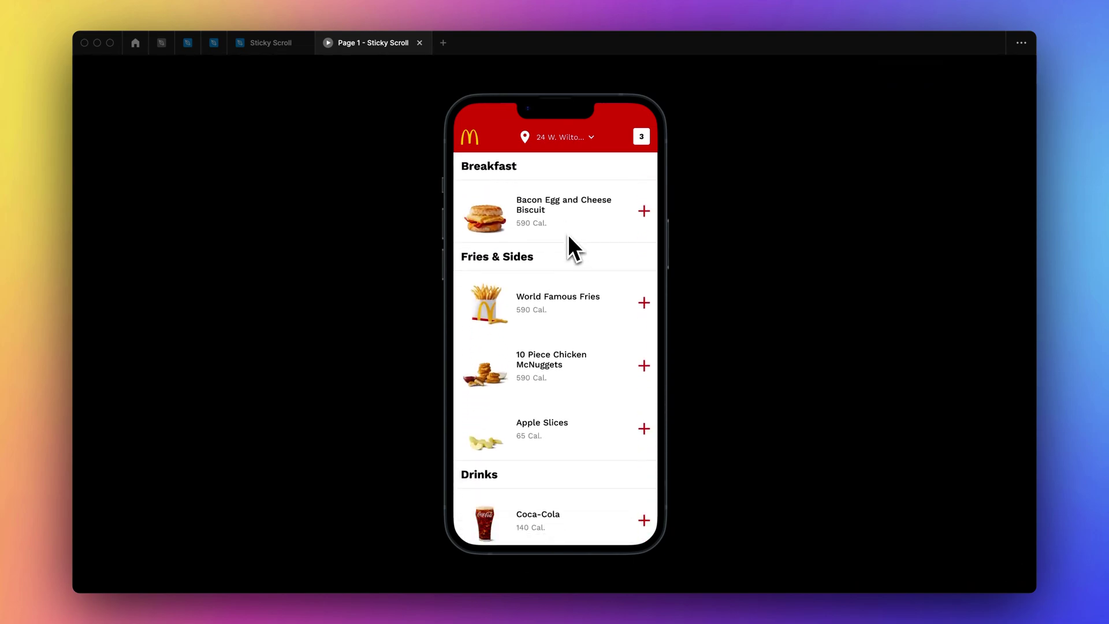
scroll(569, 236, "down", 5)
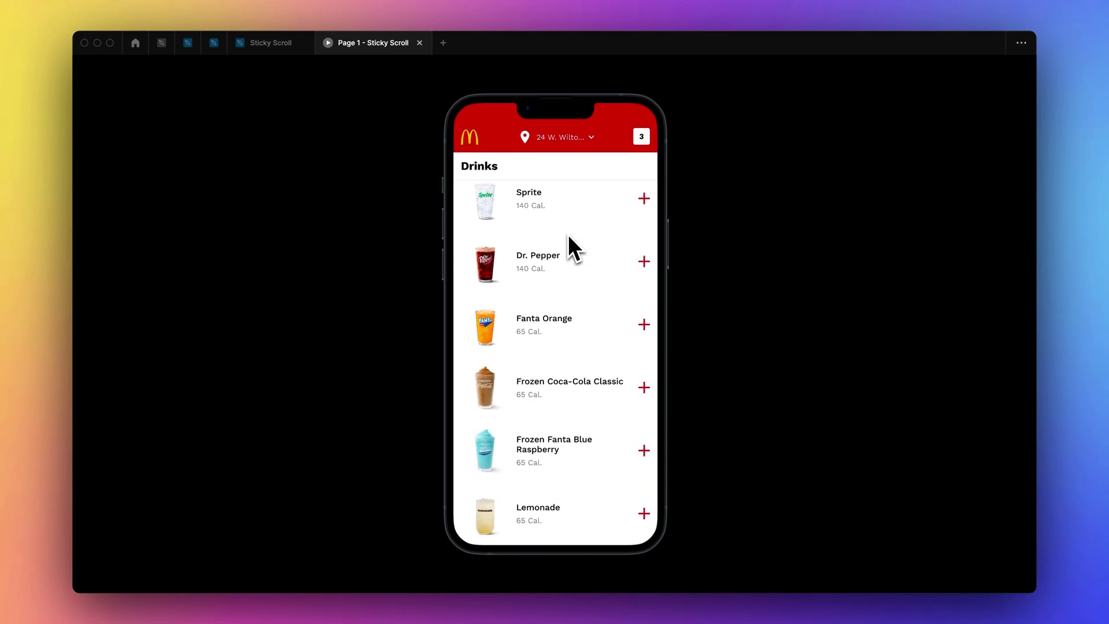
scroll(568, 236, "up", 15)
left_click(279, 47)
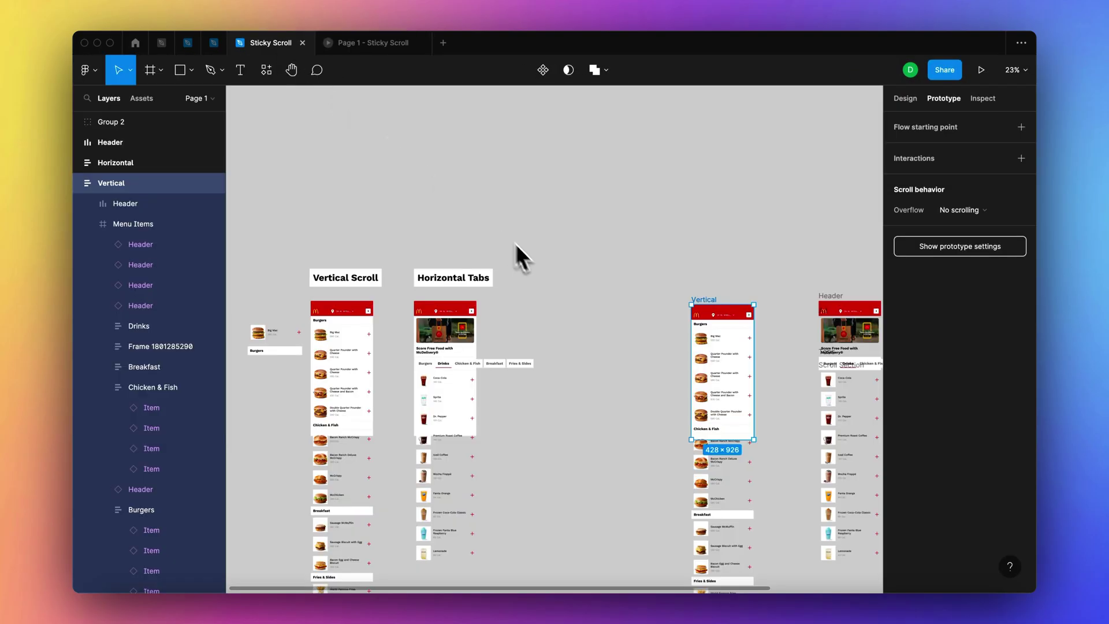
scroll(761, 366, "up", 5)
left_click(645, 271)
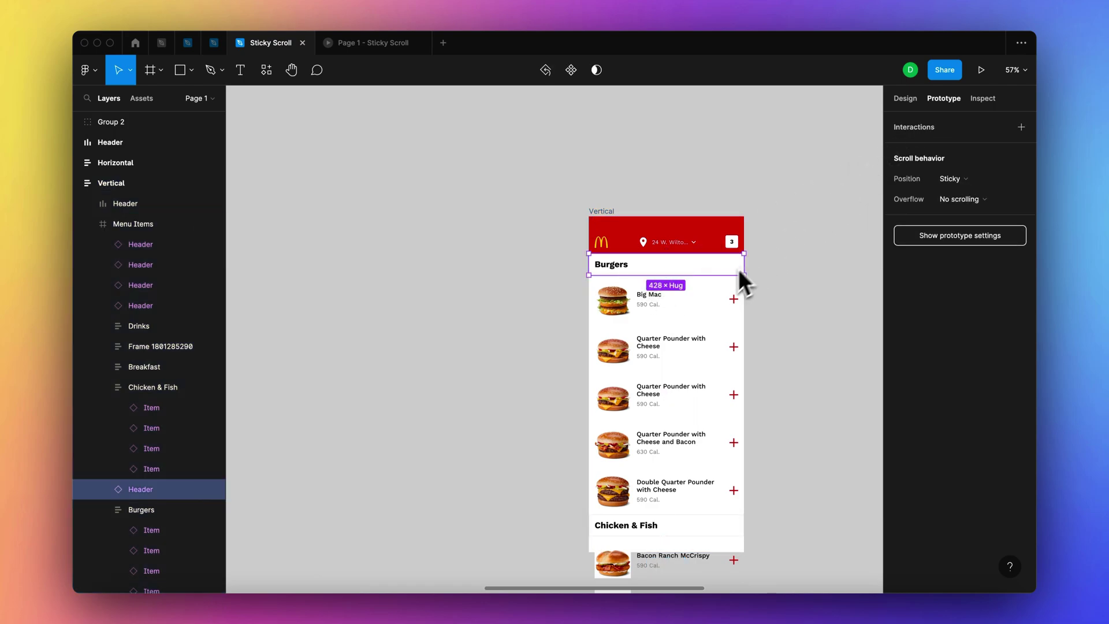
Reorder the Burgers header layer with Ctrl+[ / Ctrl+] so it ends third among headers.
scroll(631, 283, "right", 4)
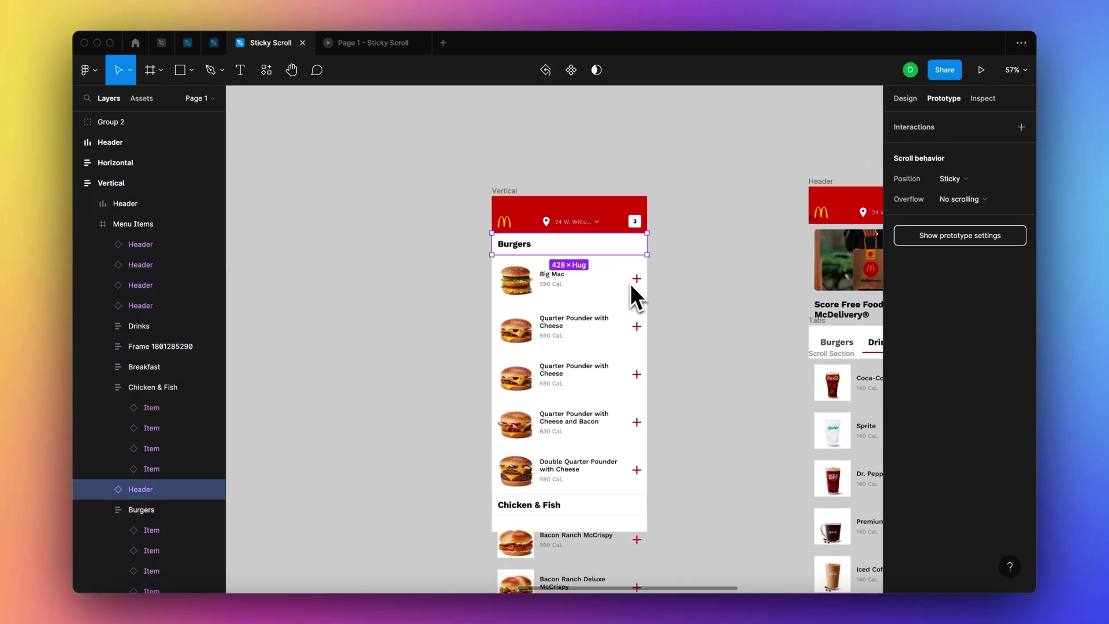
scroll(630, 285, "right", 1)
left_click(905, 98)
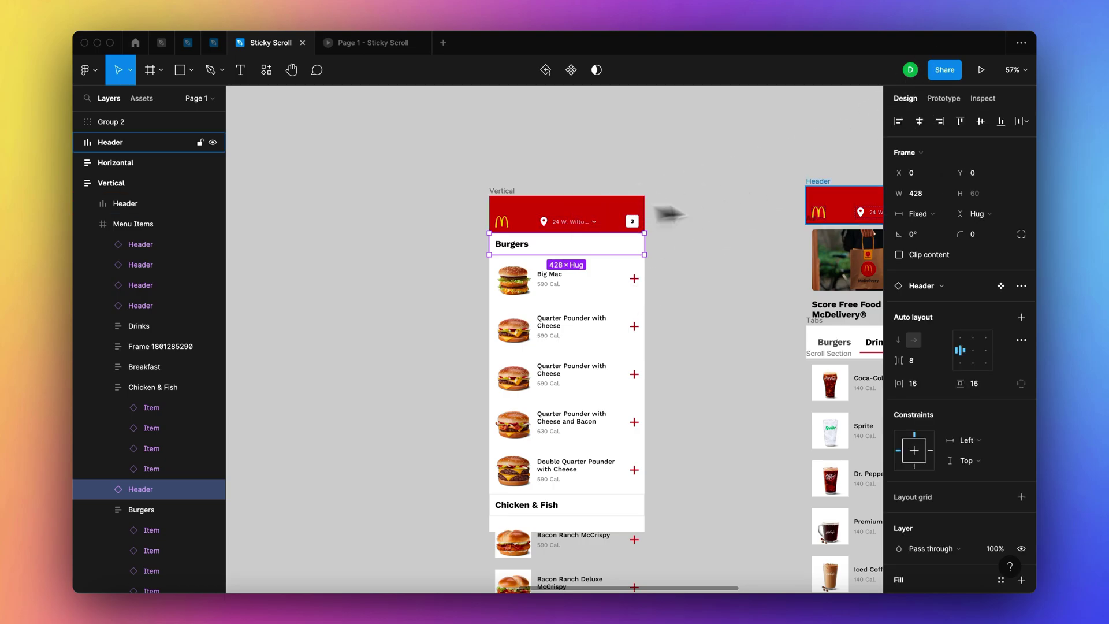
left_click(826, 202)
left_click(545, 249)
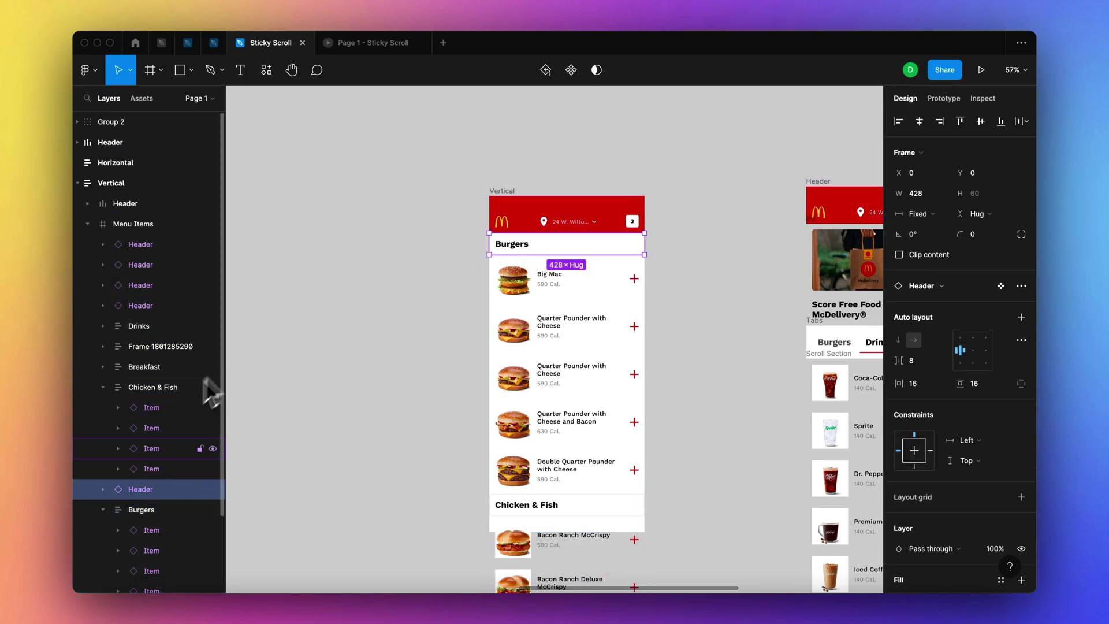
key("ctrl+[")
key("ctrl+]")
key("ctrl+]")
key("ctrl+]")
key("ctrl+]")
key("ctrl+]")
key("ctrl+]")
key("ctrl+]")
key("ctrl+]")
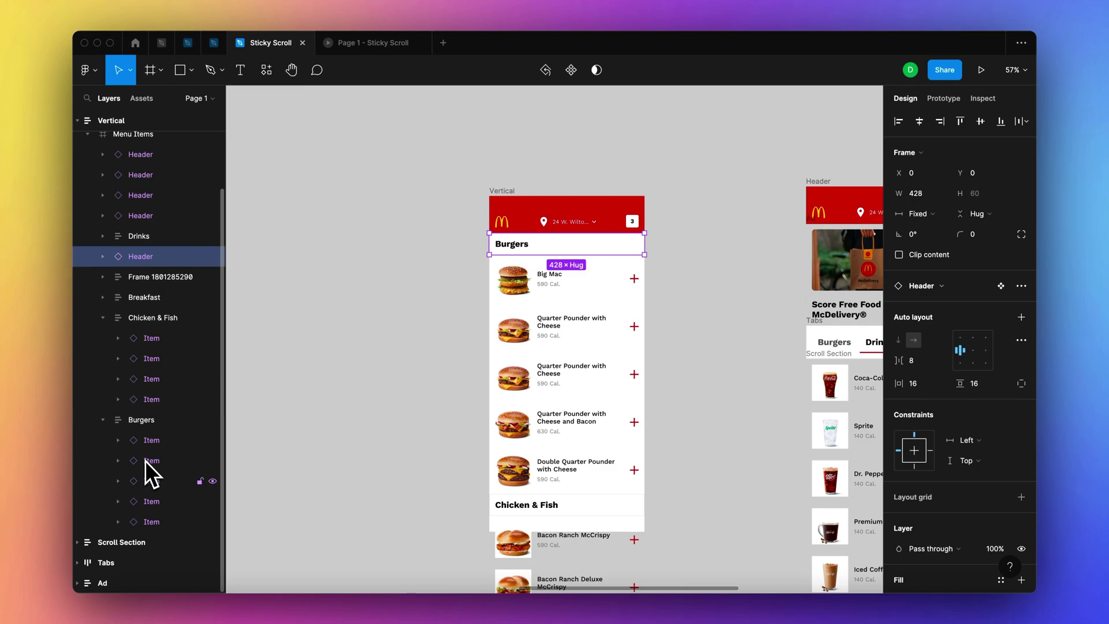
key("ctrl+]")
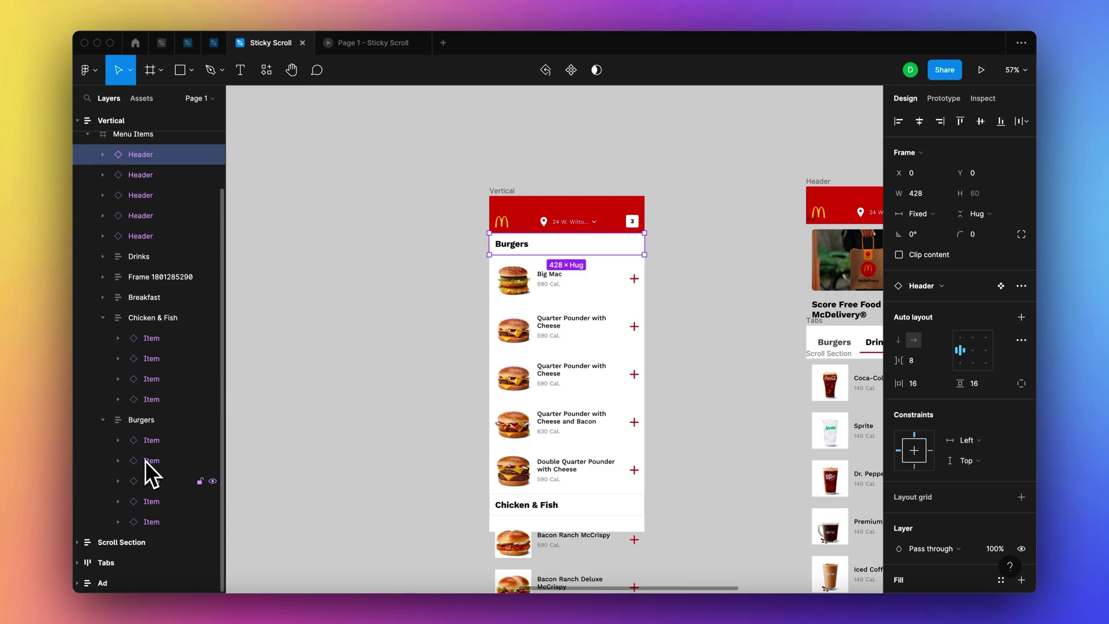
key("ctrl+[")
key("ctrl+[")
Preview Page 1, scrolling the phone menu to confirm the Burgers header stays pinned, then return.
left_click(355, 37)
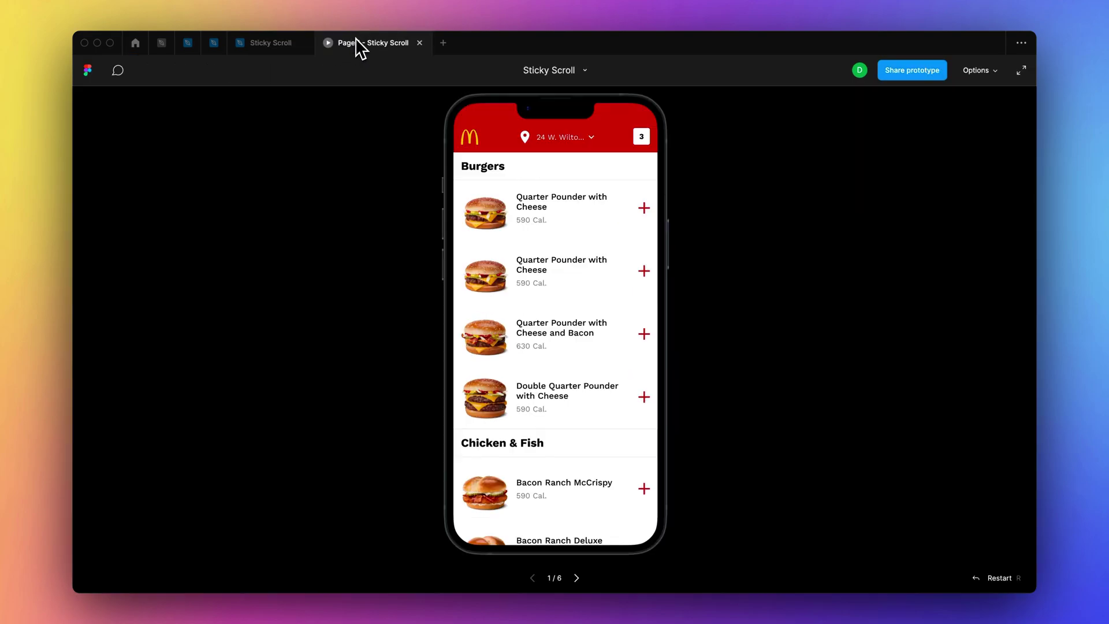
scroll(522, 247, "down", 6)
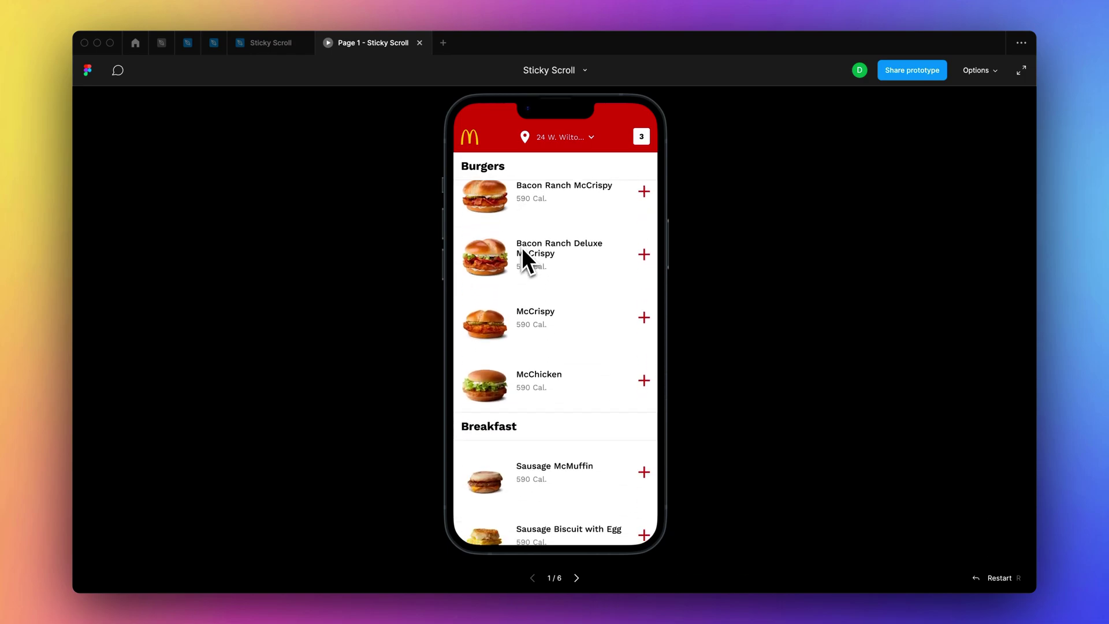
scroll(521, 247, "down", 6)
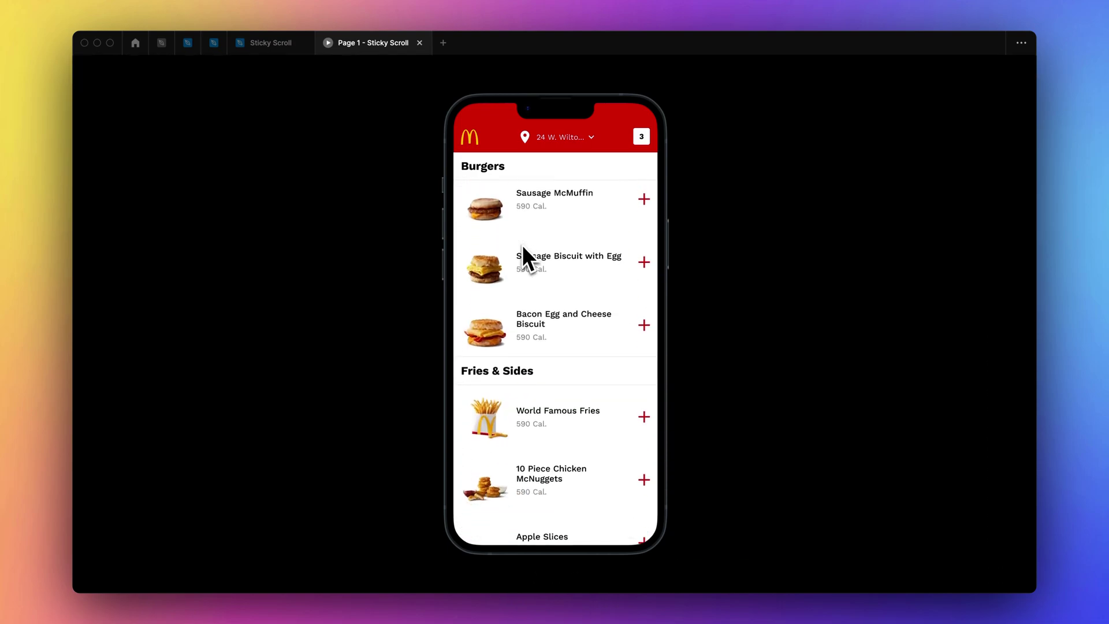
scroll(522, 245, "down", 5)
scroll(522, 244, "up", 10)
scroll(522, 245, "up", 8)
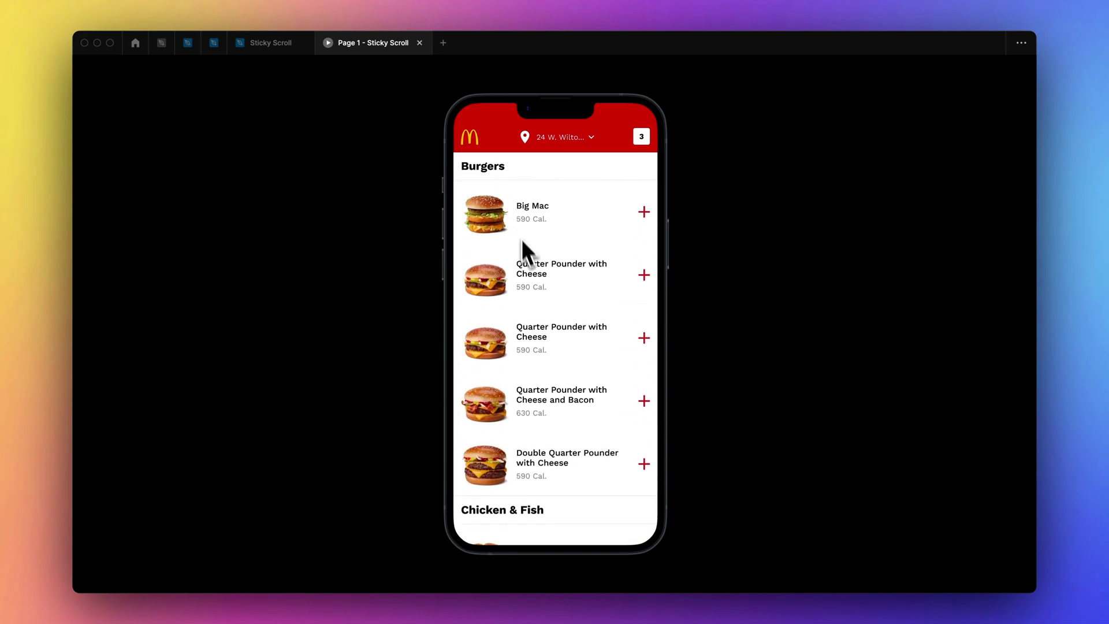
left_click(278, 45)
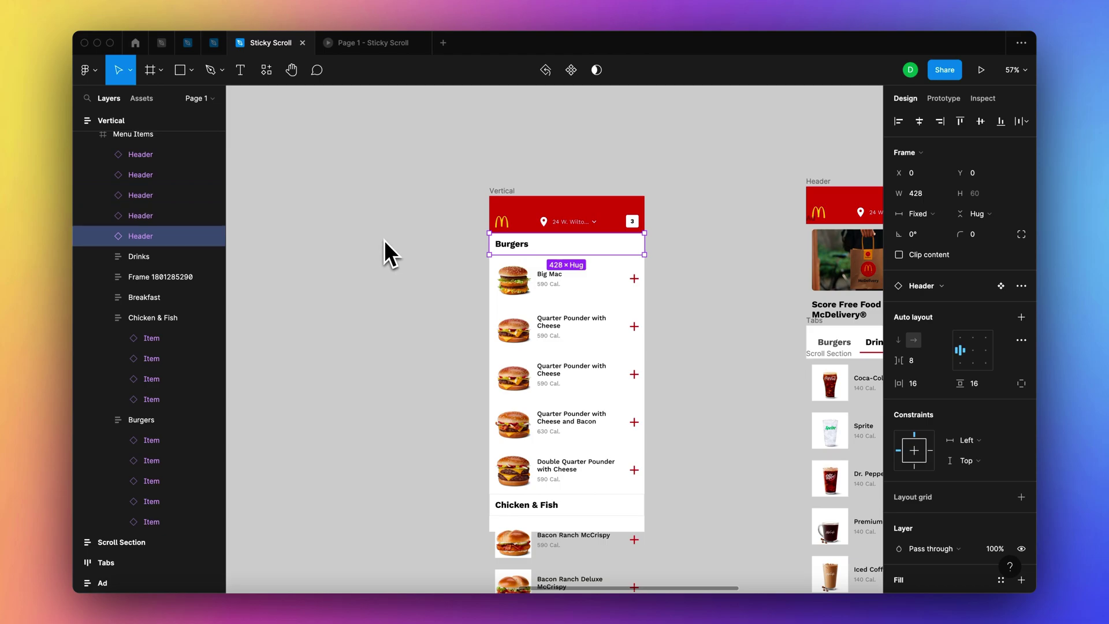
Send the header layer to the bottom of Menu Items and select the Chicken & Fish header.
key("super+bracketleft")
key("super+bracketleft")
key("super+bracketleft")
key("super+bracketleft")
key("super+bracketleft")
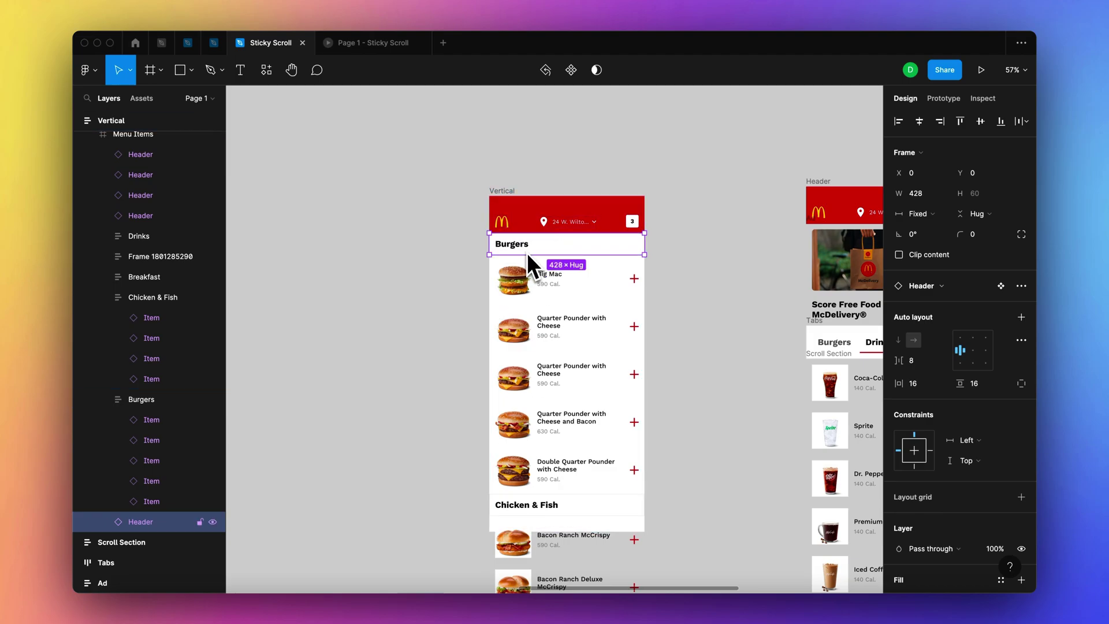
scroll(527, 252, "up", 5)
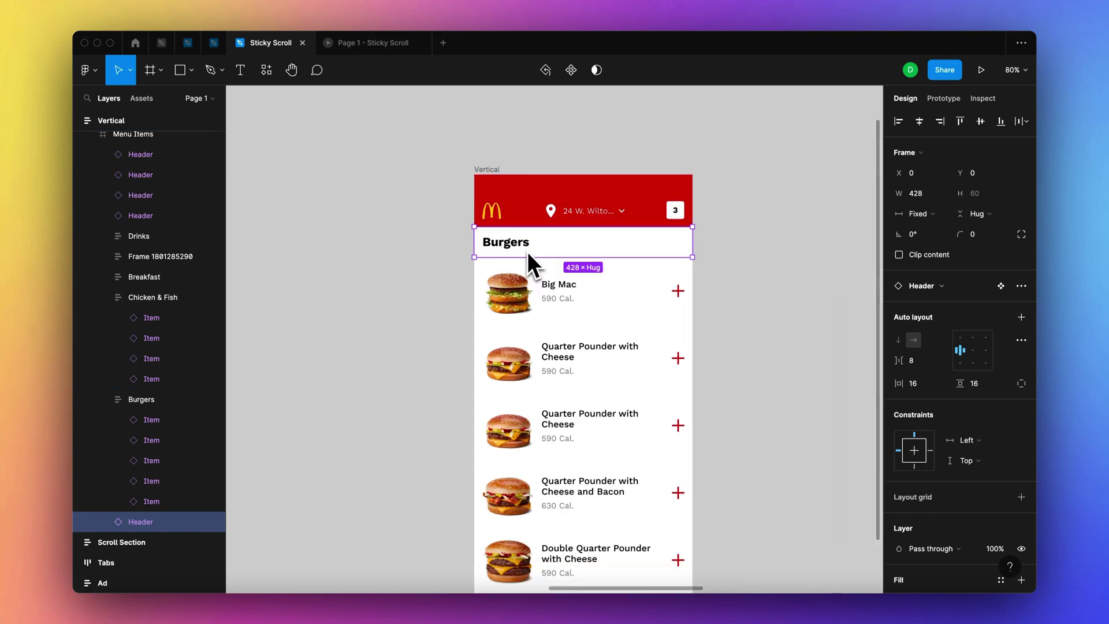
left_click(545, 519)
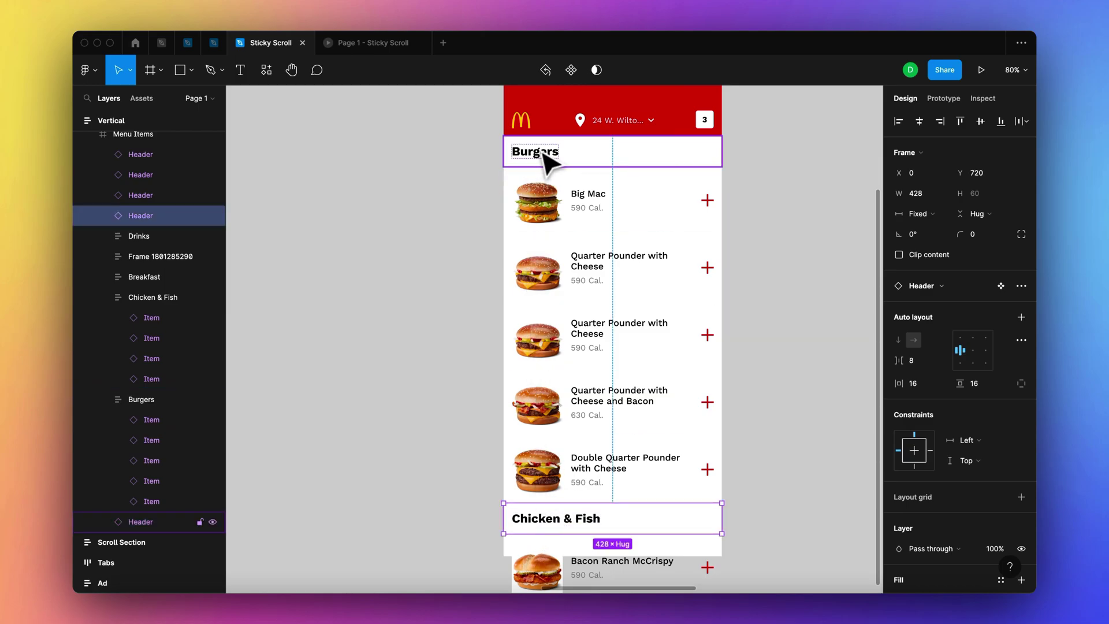
Preview the prototype twice, scrolling to test how the sticky section headers behave.
left_click(373, 42)
scroll(546, 251, "down", 10)
scroll(546, 250, "down", 3)
scroll(546, 250, "up", 10)
left_click(275, 49)
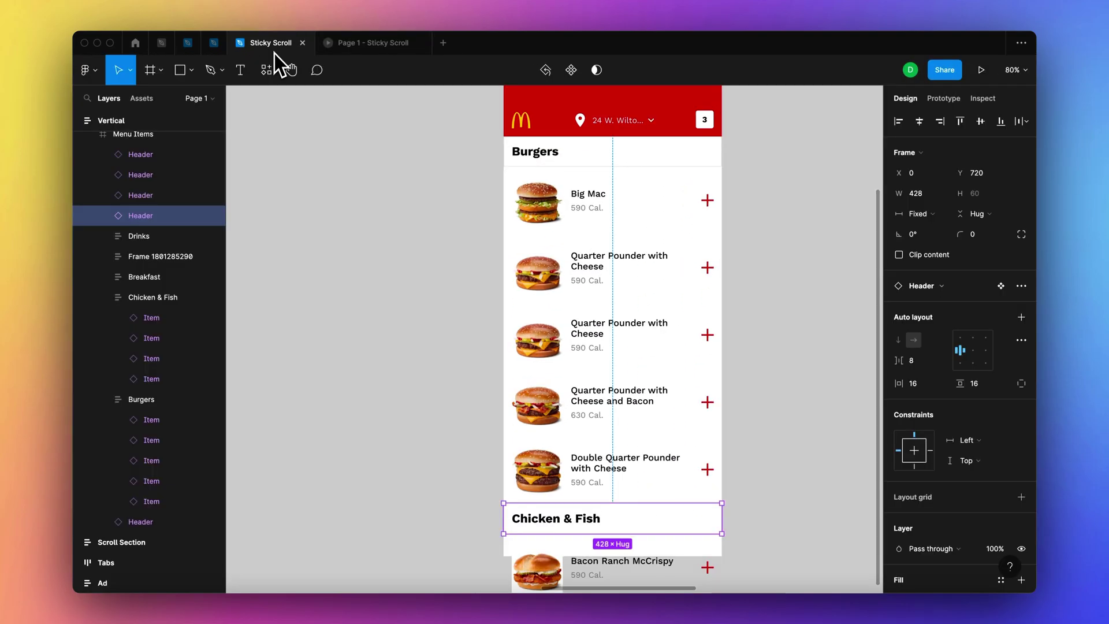
left_click(347, 46)
scroll(531, 300, "down", 3)
scroll(538, 310, "up", 3)
left_click(267, 45)
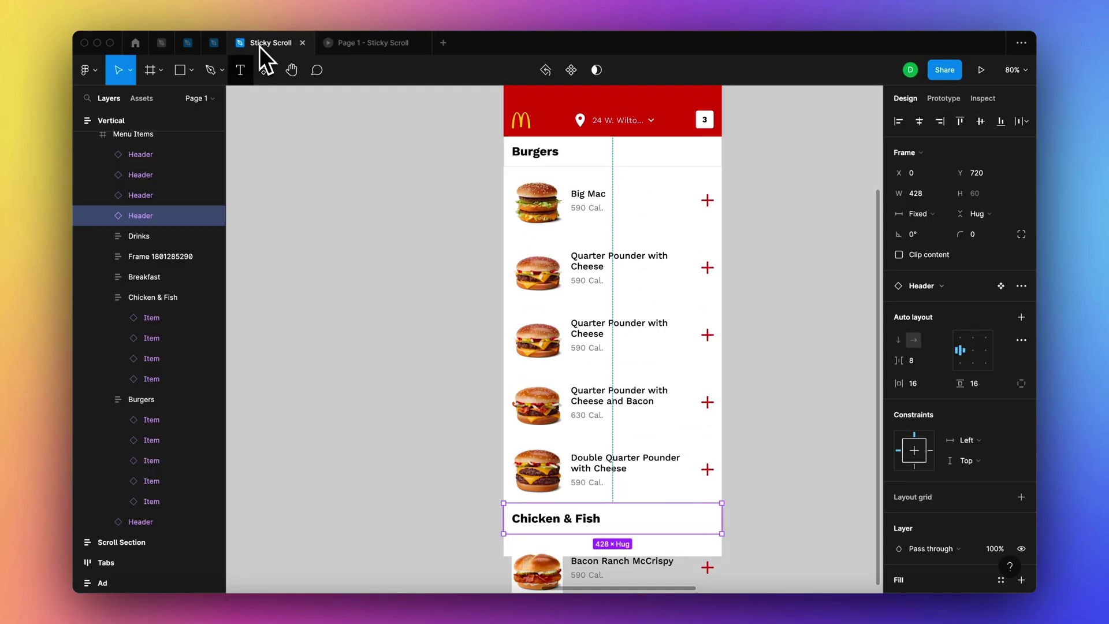
Nudge the header layer up and down until it sits beside Breakfast in Menu Items.
key("super+bracketleft")
key("super+bracketleft")
key("super+bracketleft")
key("super+bracketleft")
key("super+bracketleft")
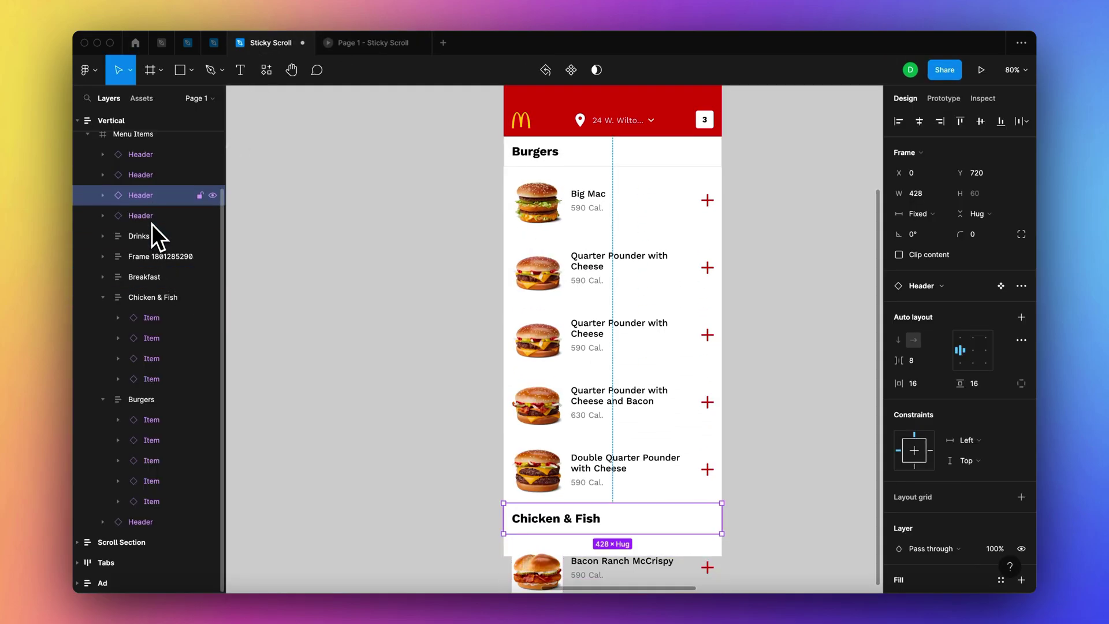
key("super+bracketright")
key("super+bracketright")
key("super+bracketright")
key("super+bracketleft")
key("super+bracketleft")
key("super+bracketleft")
key("super+bracketright")
key("super+bracketright")
key("super+bracketright")
key("super+bracketright")
key("super+bracketleft")
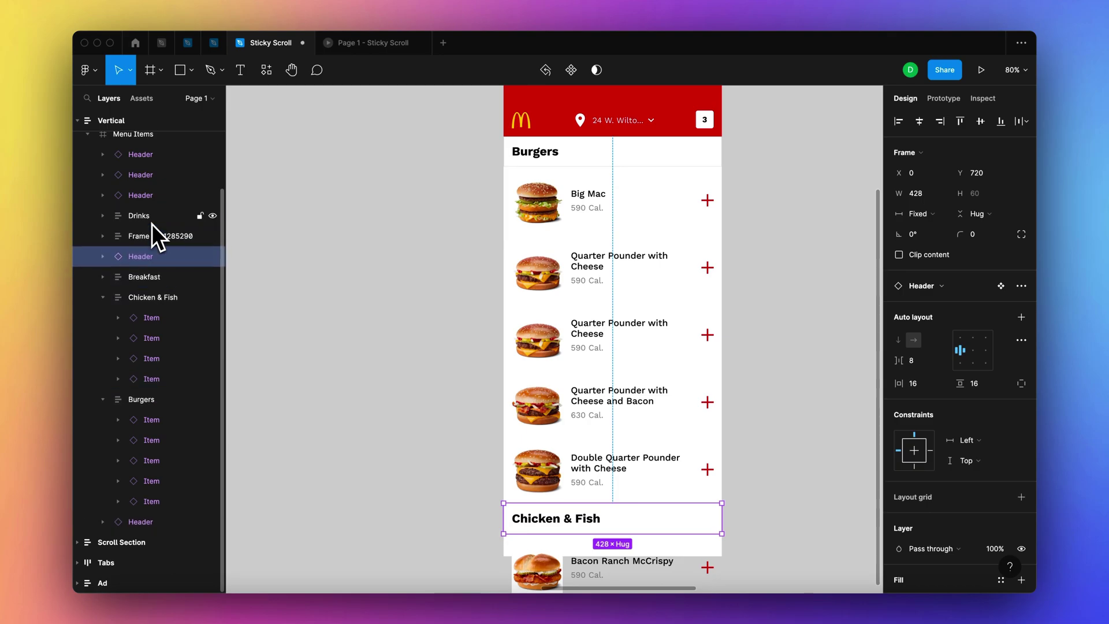
key("super+bracketleft")
key("super+bracketleft")
key("super+bracketright")
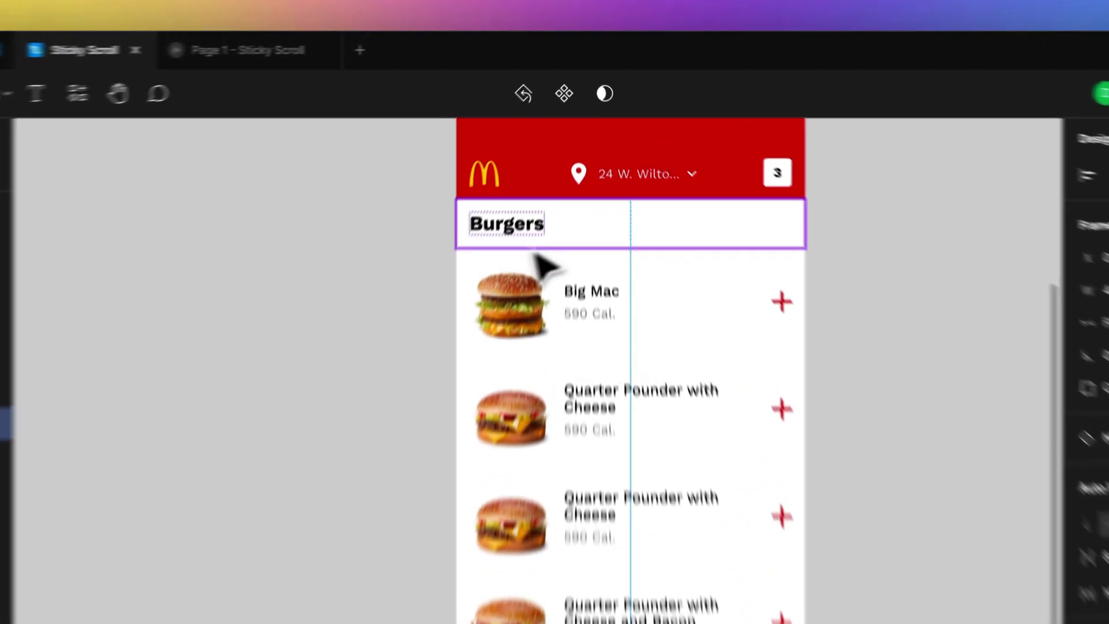
Select the Burgers section header and scroll the canvas to the right.
left_click(572, 163)
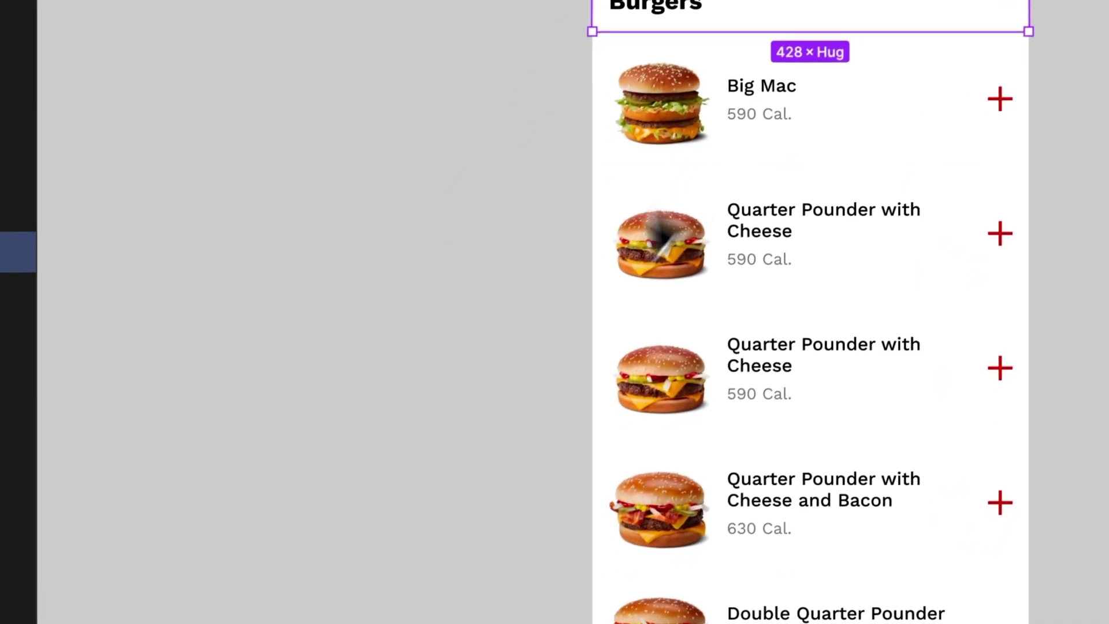
scroll(537, 341, "down", 5)
scroll(534, 344, "right", 5)
scroll(835, 171, "right", 5)
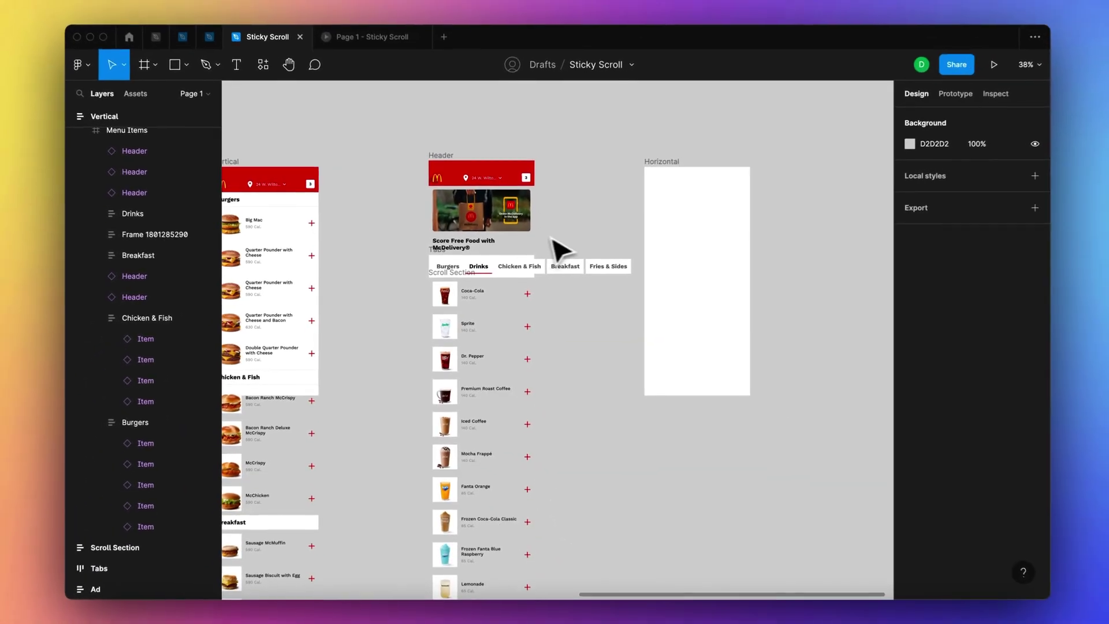
Drag the red McDonald's top bar out of the mockup into the Horizontal frame's top.
scroll(551, 249, "right", 3)
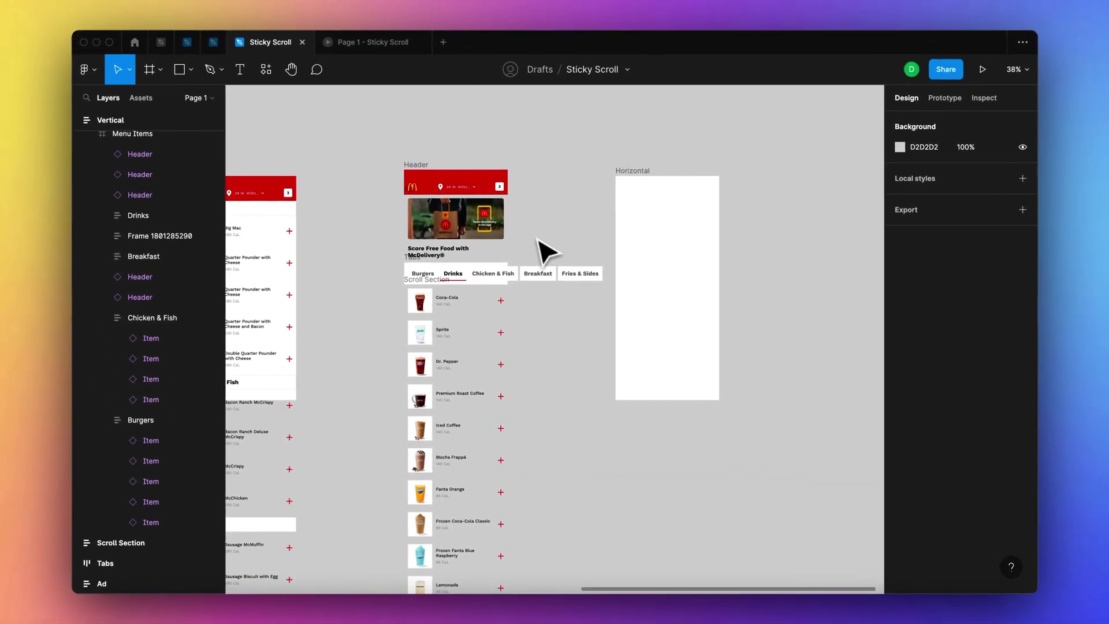
scroll(487, 222, "up", 3)
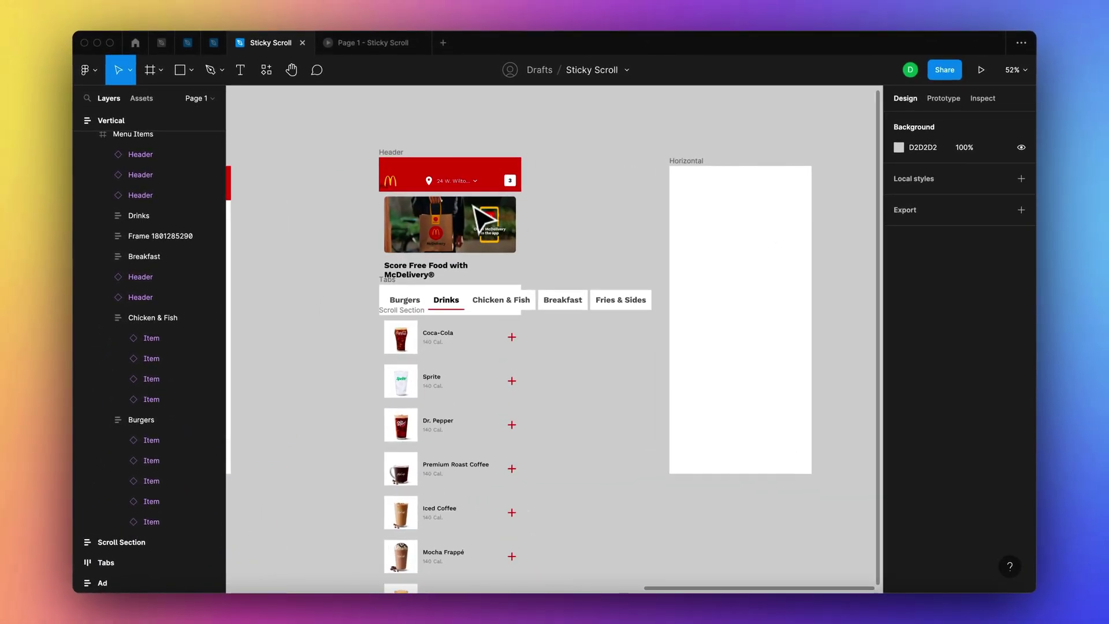
scroll(485, 221, "right", 2)
left_click_drag(384, 168, 635, 159)
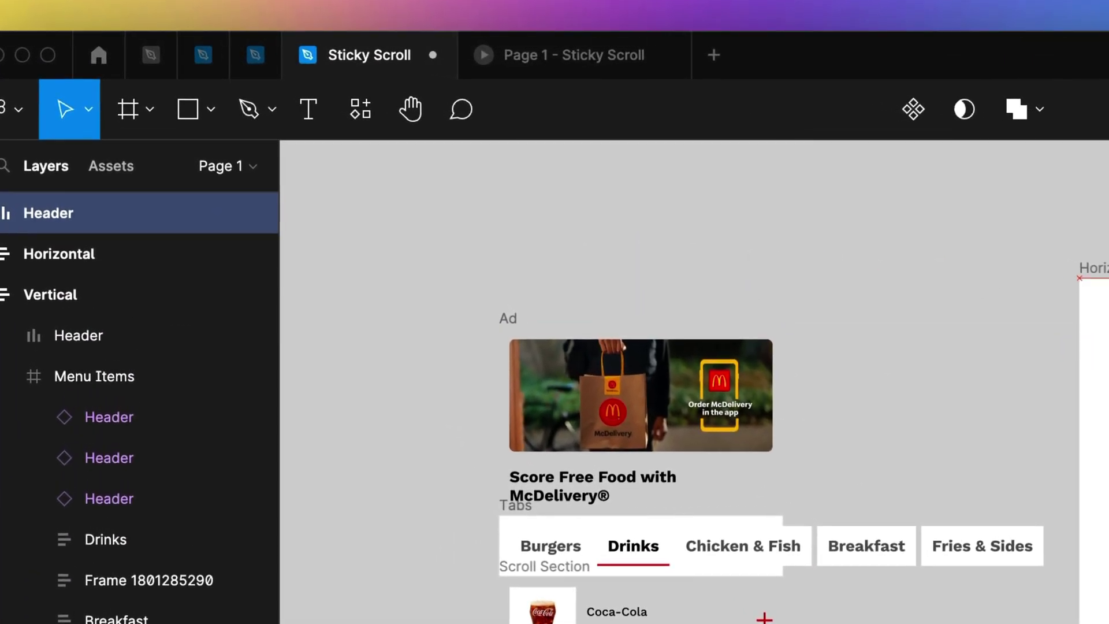
left_click_drag(1108, 283, 1108, 241)
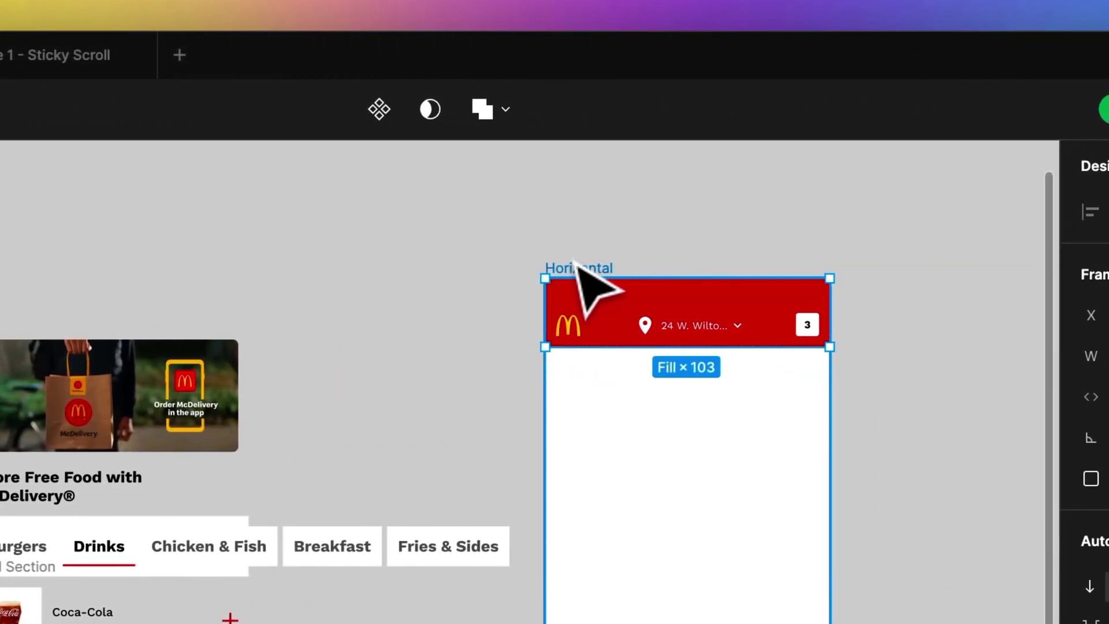
Select the Horizontal frame, then scroll up and select the Tabs row.
left_click(576, 265)
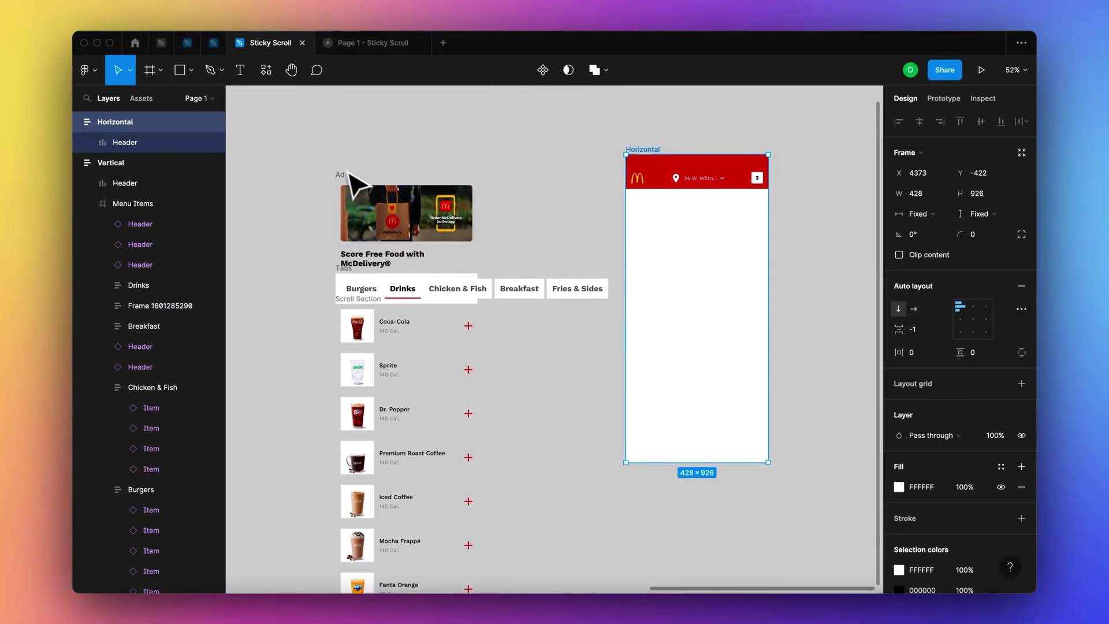
scroll(339, 192, "up", 3)
scroll(385, 234, "up", 3)
scroll(398, 228, "up", 1)
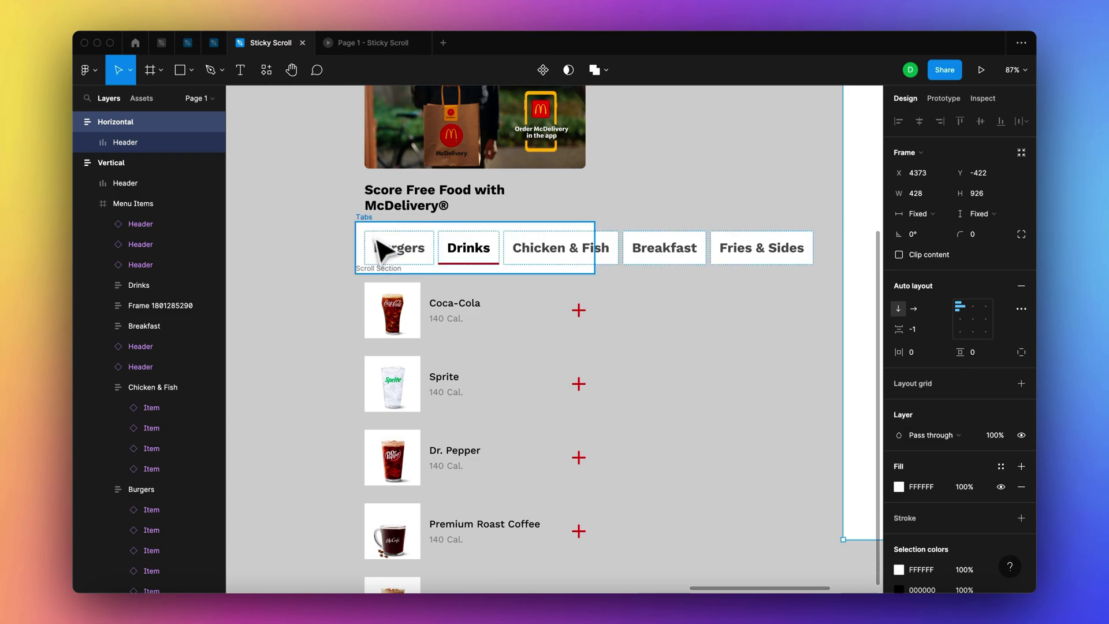
left_click(377, 236)
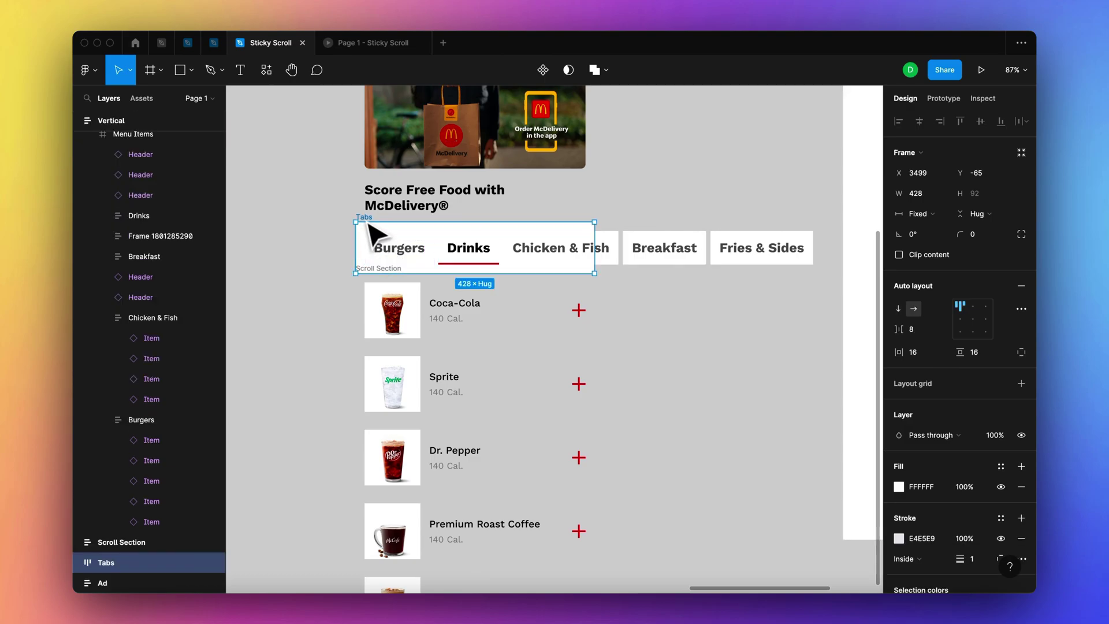
Select all five category tabs: Burgers, Drinks, Chicken & Fish, Breakfast, Fries & Sides.
left_click(329, 269)
scroll(329, 270, "left", 2)
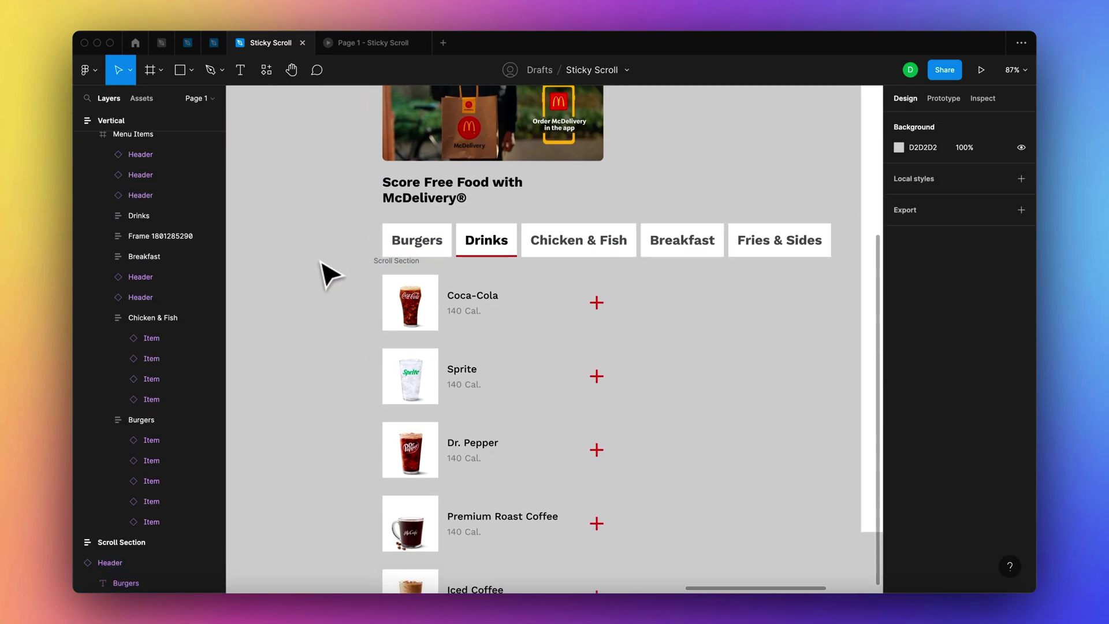
left_click(417, 240)
left_click(489, 251)
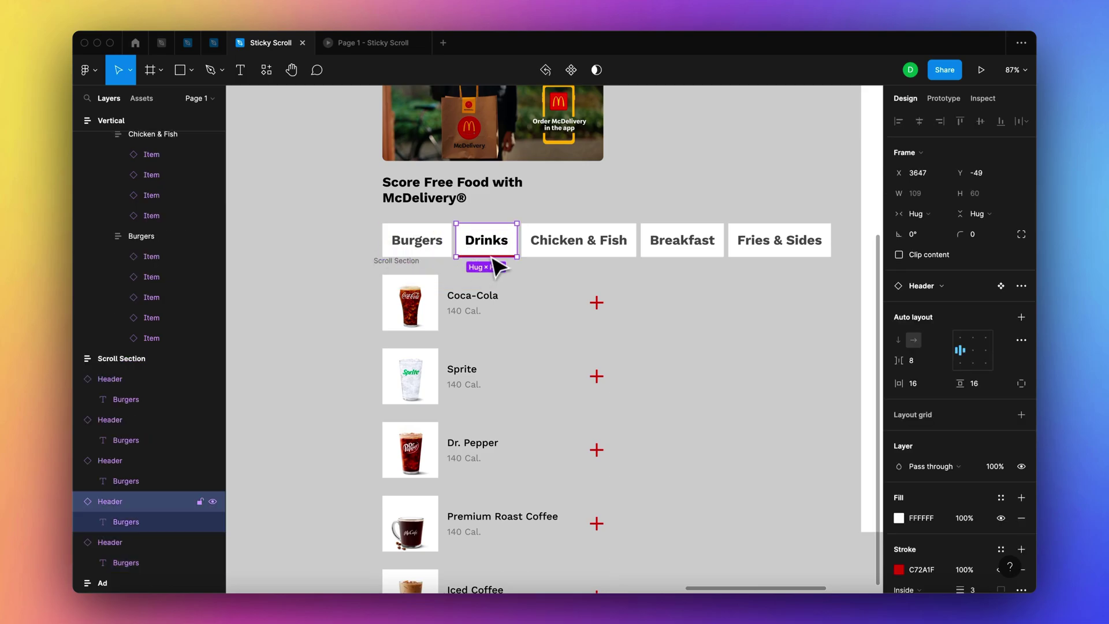
left_click(540, 253)
left_click(658, 253)
left_click(744, 250)
left_click(563, 250)
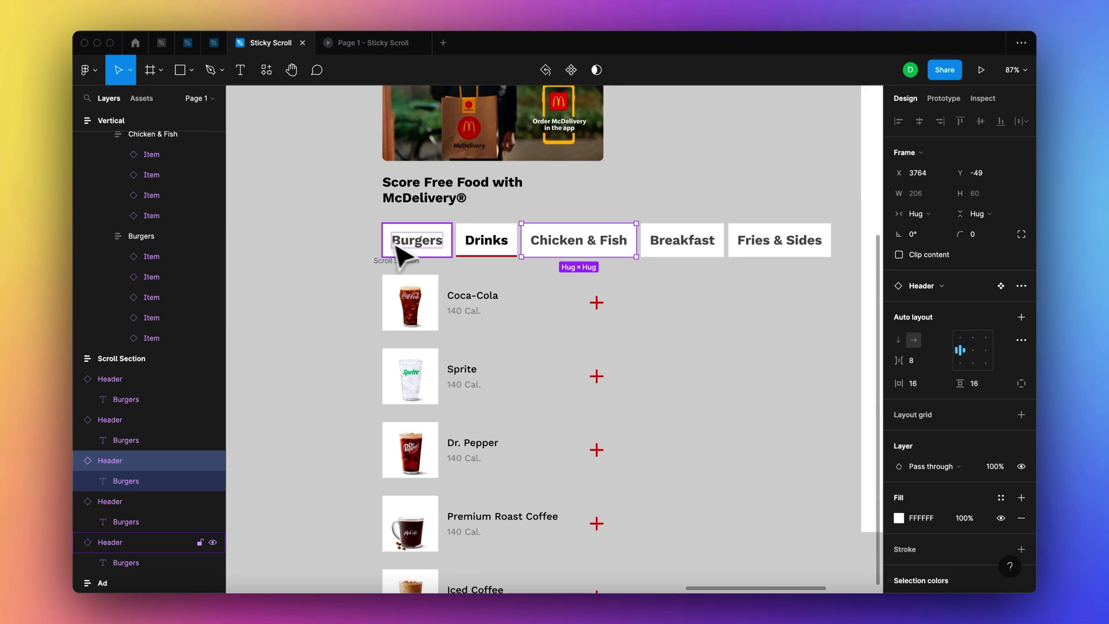
left_click_drag(368, 235, 813, 251)
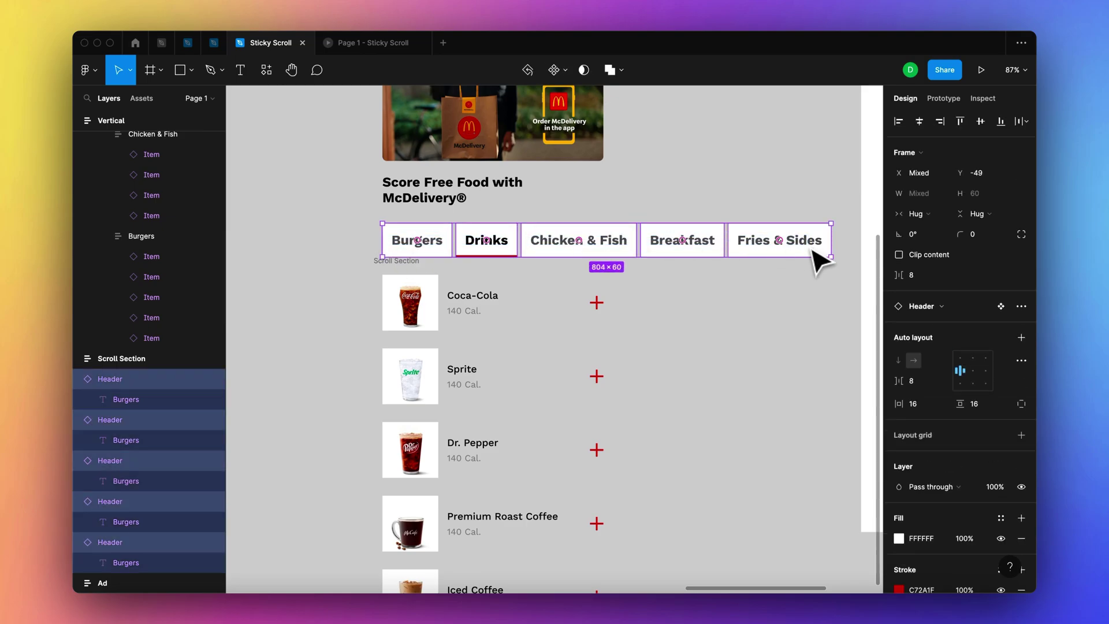
Wrap the tabs in an auto-layout frame with 16 padding, moved up and left-aligned with the list.
key("shift+a")
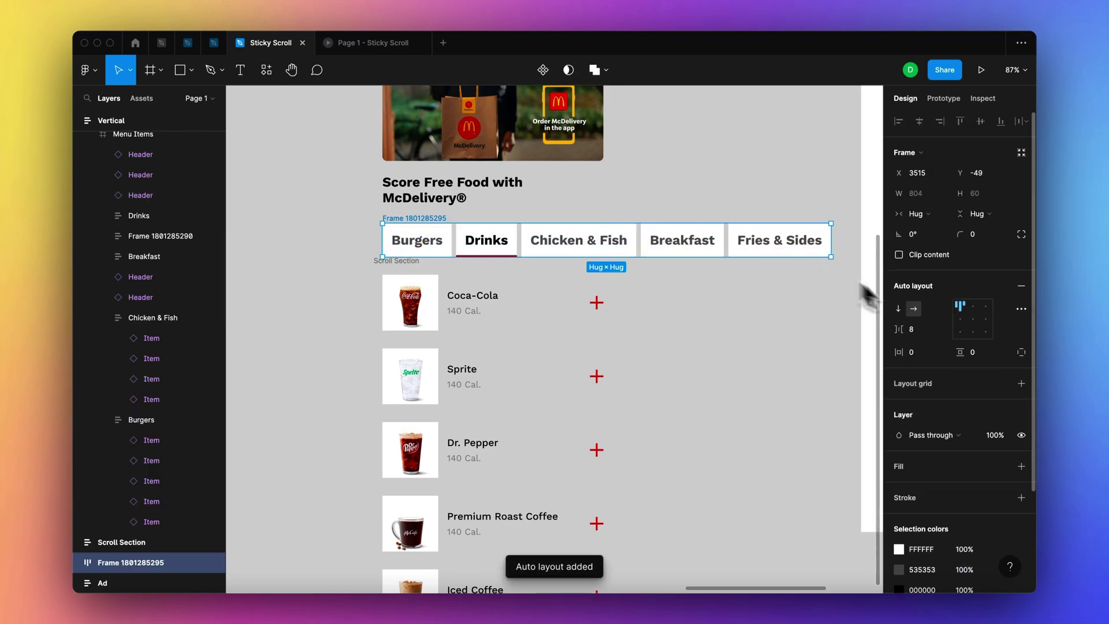
left_click(918, 356)
type("1")
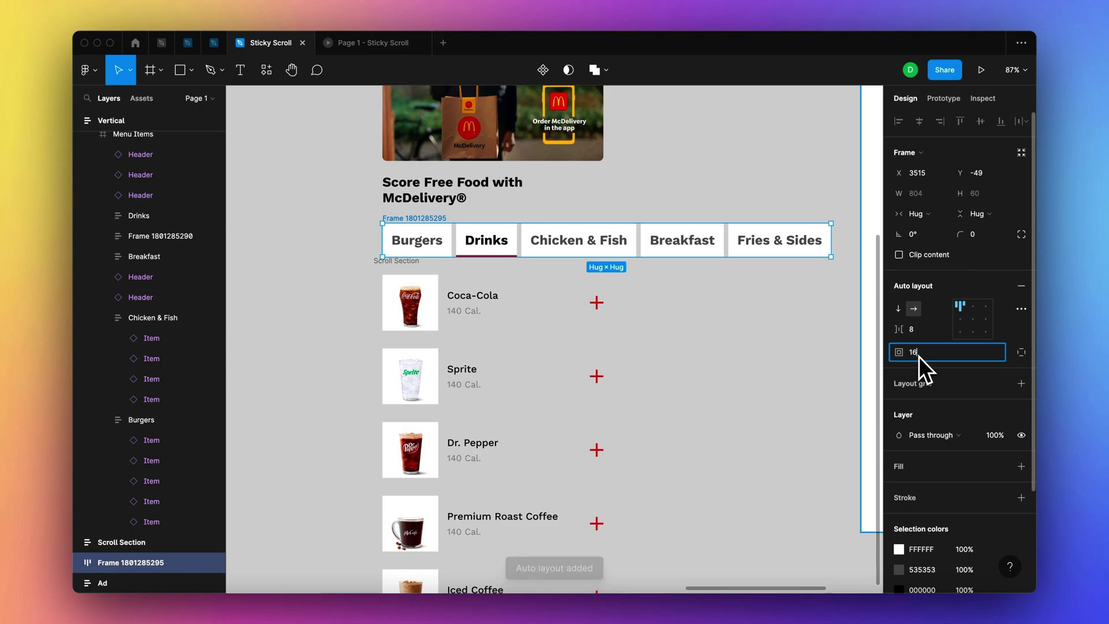
type("6")
key("Return")
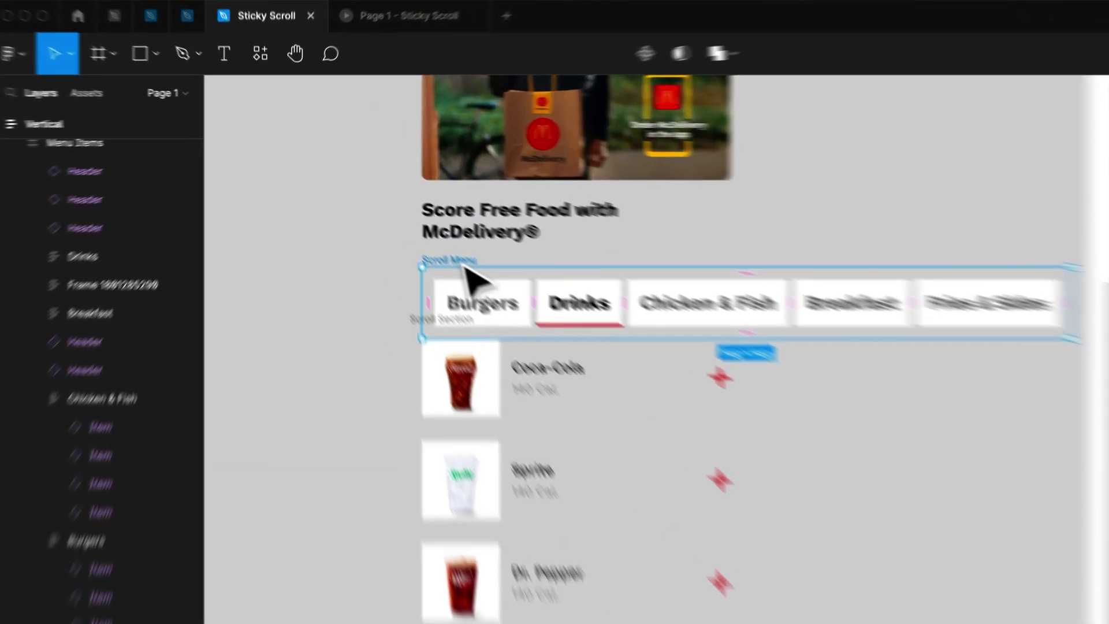
left_click_drag(409, 221, 407, 212)
mouse_move(532, 311)
left_mouse_down()
mouse_move(538, 320)
mouse_move(526, 310)
left_mouse_up()
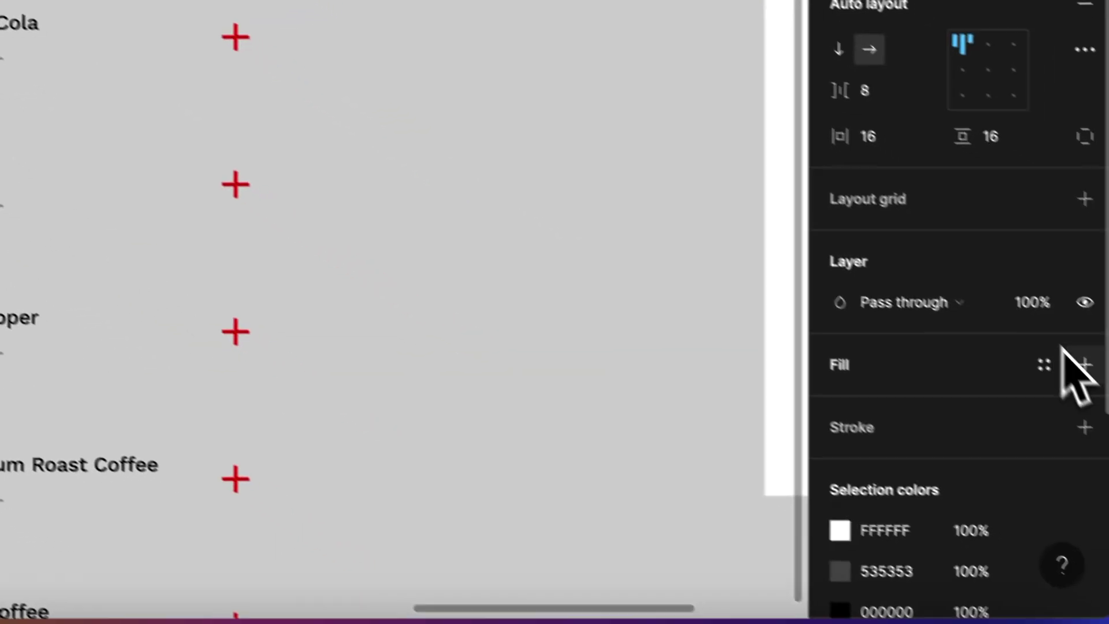
Give Scroll Menu a white FFFFFF fill and move the drinks list down below it.
left_click(1081, 362)
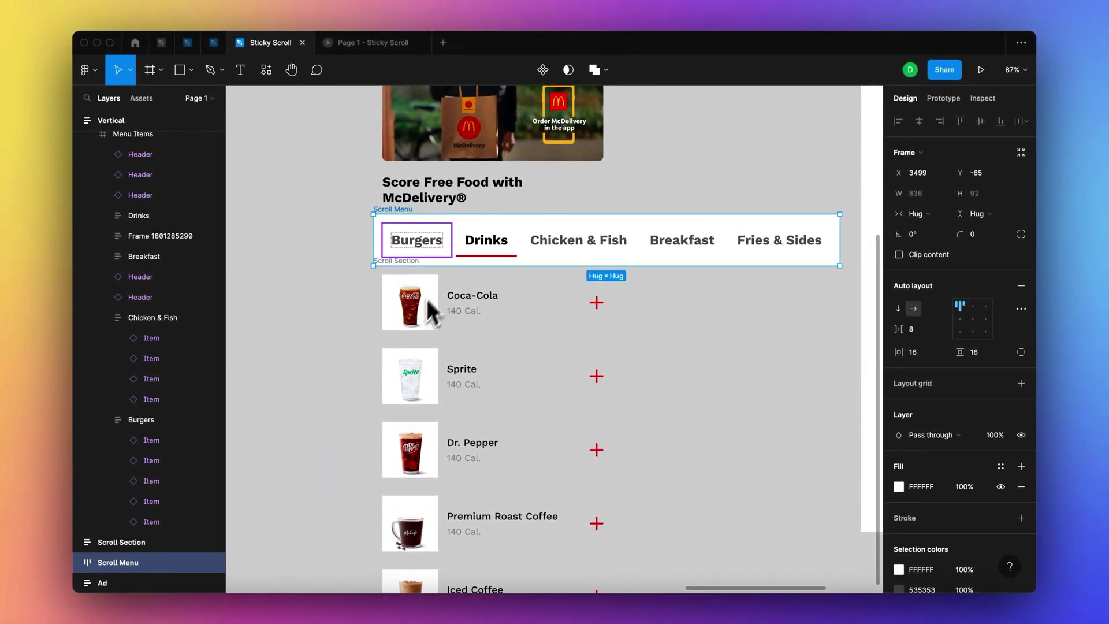
left_click(416, 271)
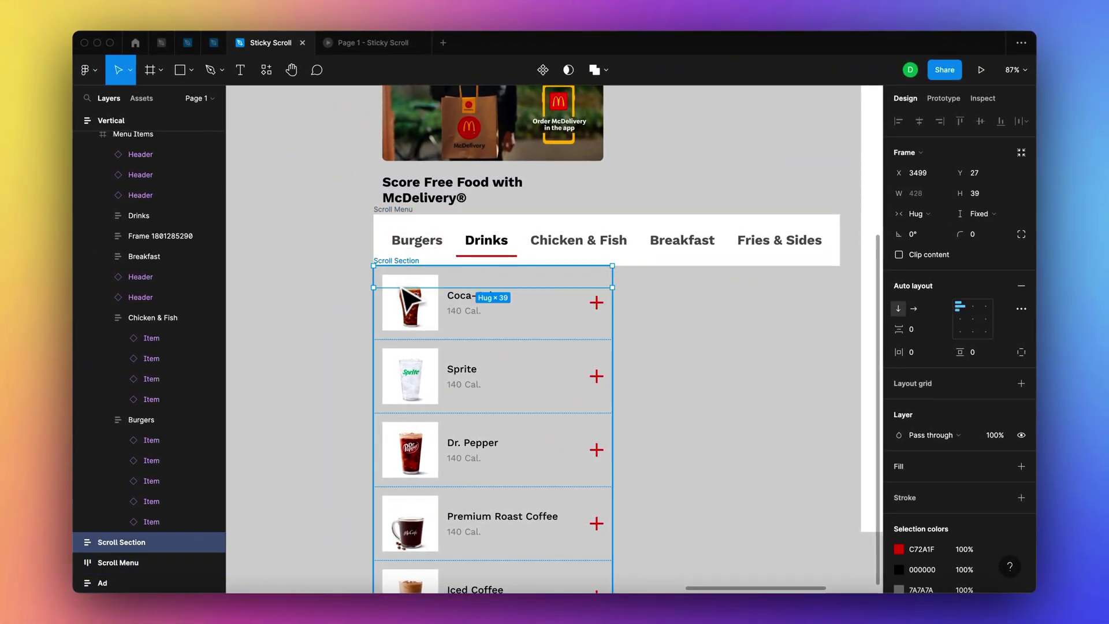
left_click_drag(403, 288, 392, 333)
Marquee-select all ten drink item rows from Lemonade up to the top.
scroll(387, 310, "down", 5)
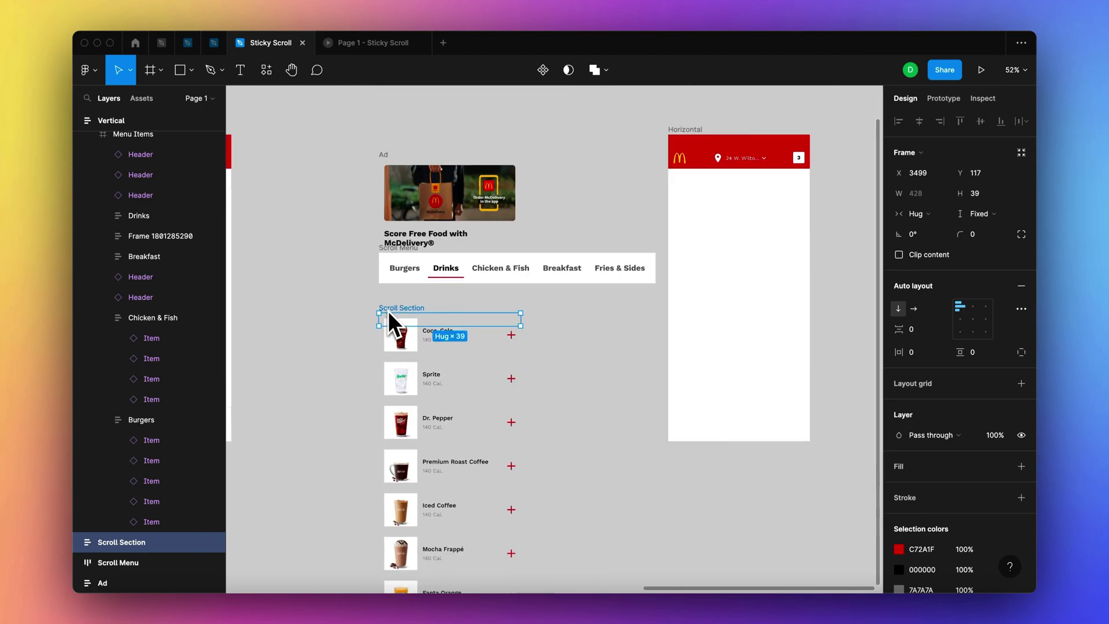
double_click(391, 317)
scroll(391, 317, "down", 3)
scroll(392, 317, "left", 2)
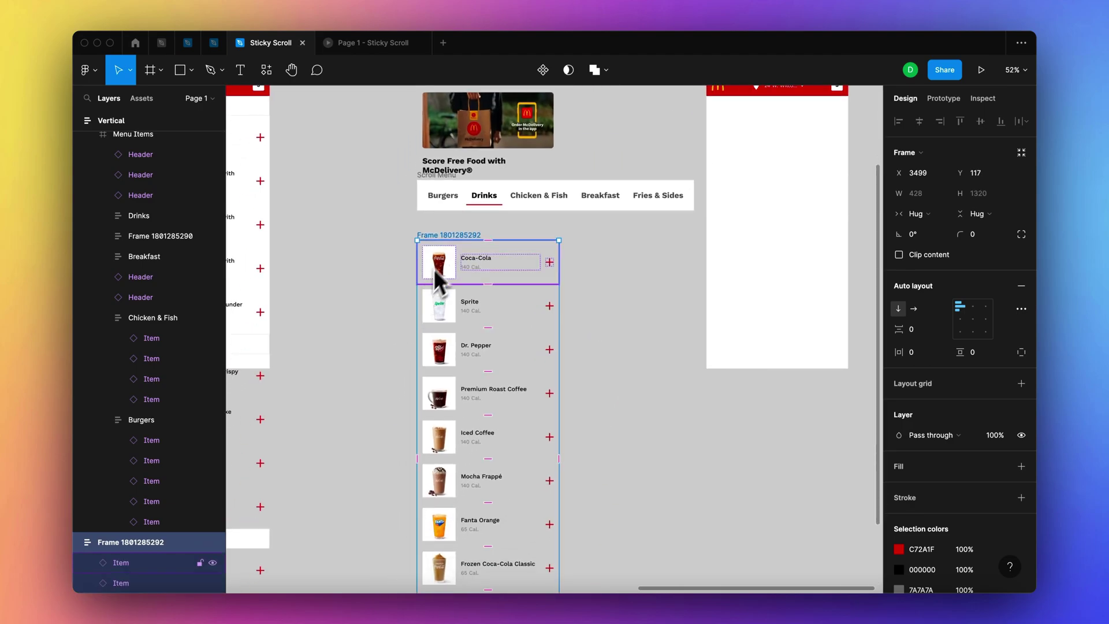
left_click(376, 302)
left_click(433, 236)
key("Return")
left_click(404, 269)
scroll(403, 269, "down", 3)
scroll(413, 329, "down", 2)
left_click(437, 491)
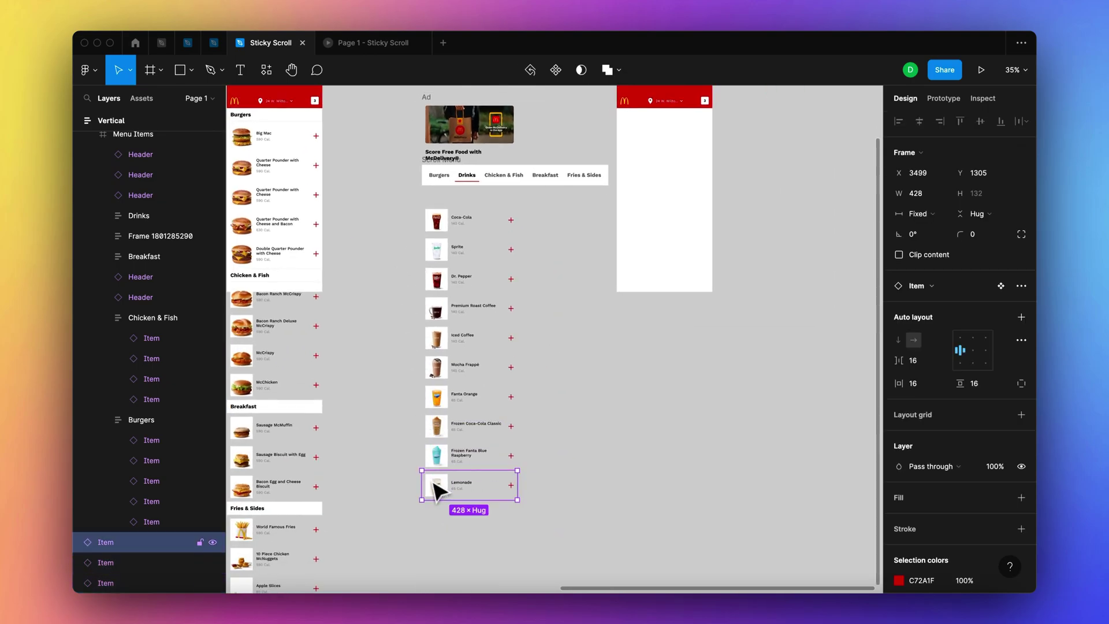
left_click_drag(411, 511, 532, 214)
Wrap the drink rows in an auto-layout frame and rename it Drinks.
key("shift+a")
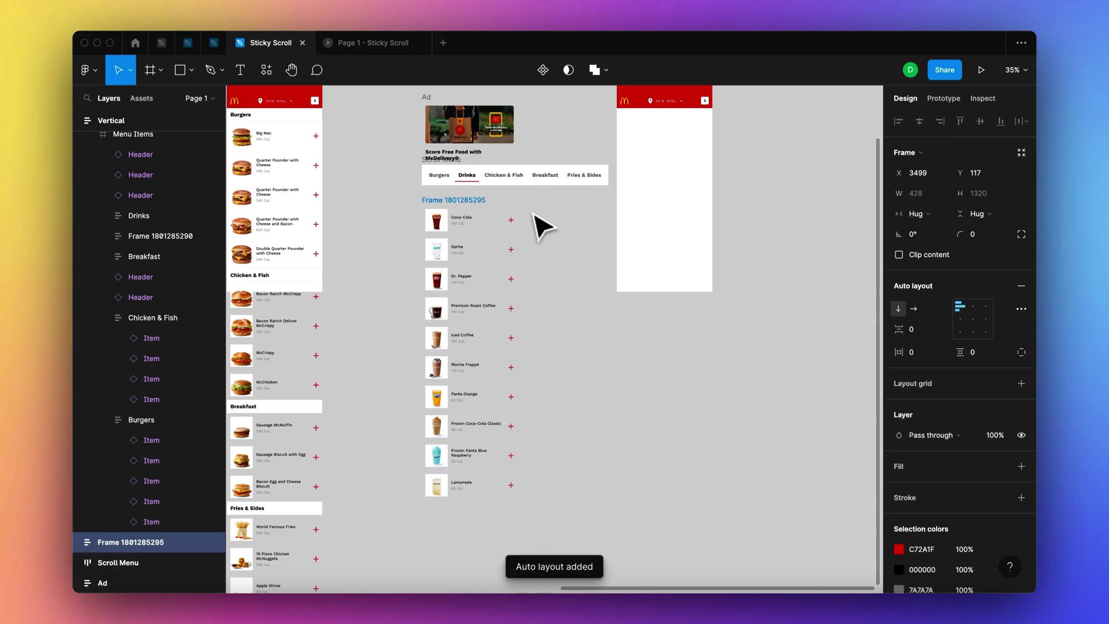
key("super+r")
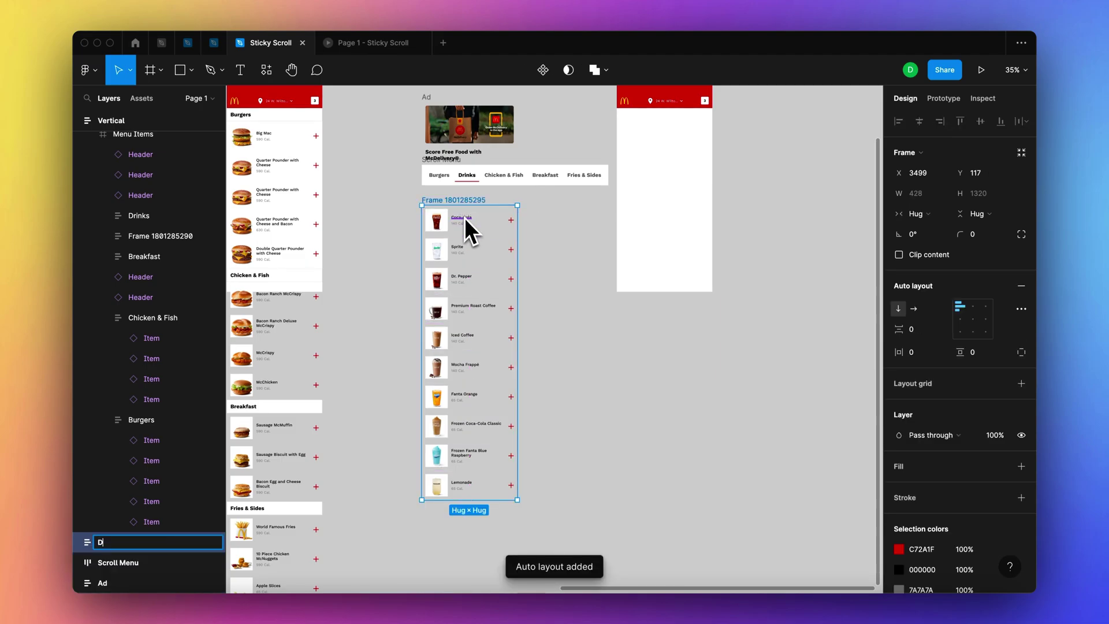
type("Drinks")
key("Return")
scroll(532, 173, "up", 5)
Nudge the Scroll Menu tab row slightly to the left.
scroll(475, 220, "up", 2)
left_click_drag(473, 220, 472, 216)
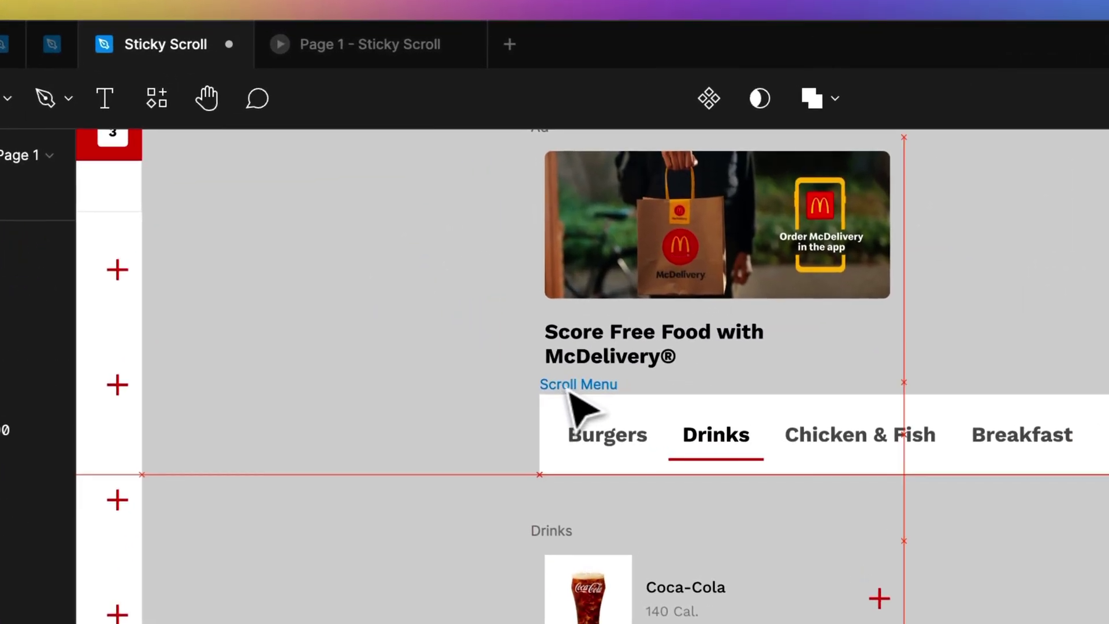
left_click_drag(570, 390, 565, 393)
scroll(565, 396, "up", 3)
Select the Ad block and edit the stacked frame's item spacing field.
left_click(525, 243)
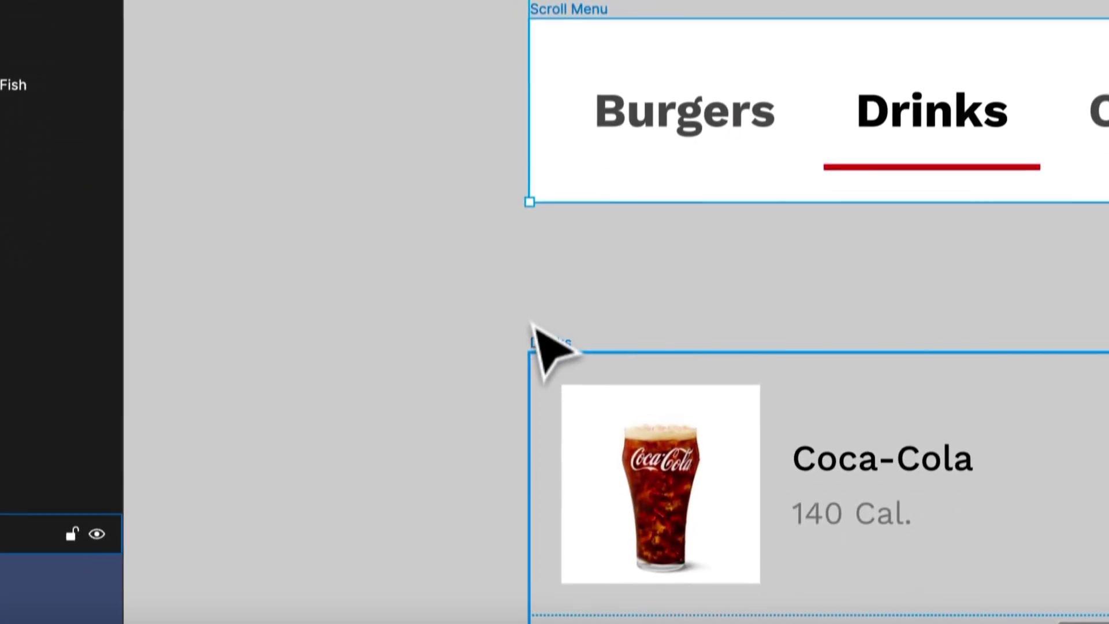
scroll(548, 332, "down", 3)
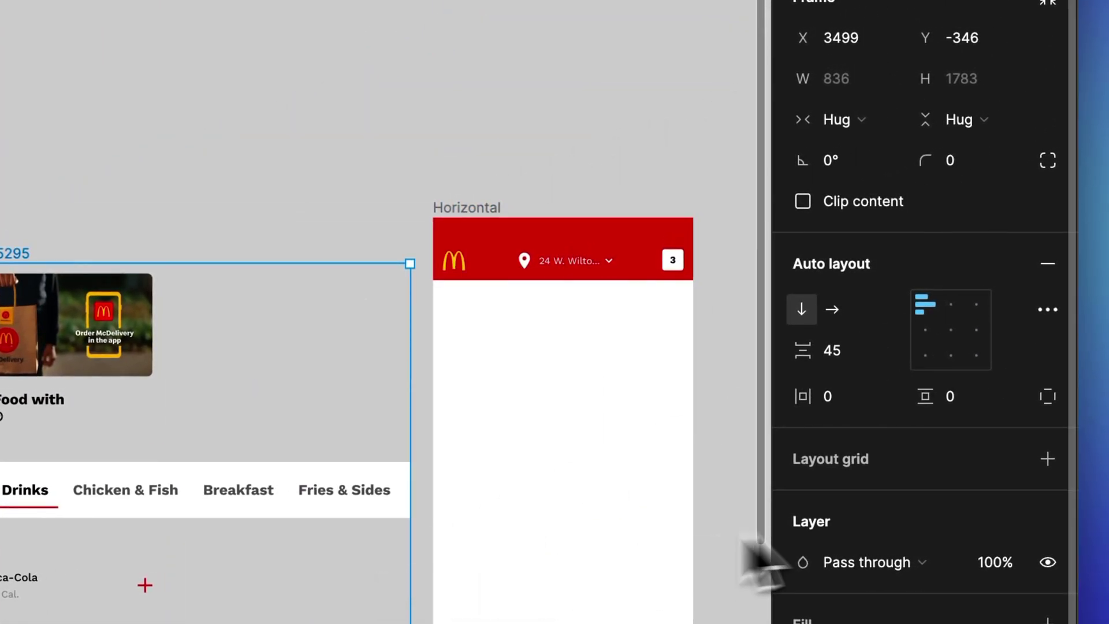
left_click(861, 359)
Set the stacked frame's spacing to 0 and make Scroll Menu fill the container width.
type("0")
key("Return")
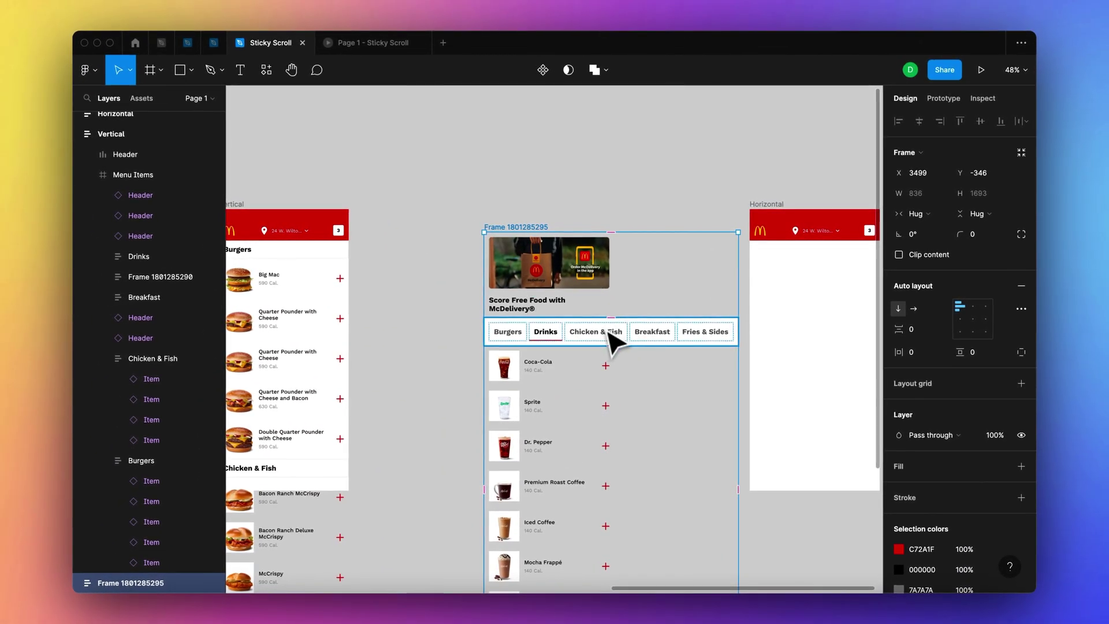
left_click(612, 342)
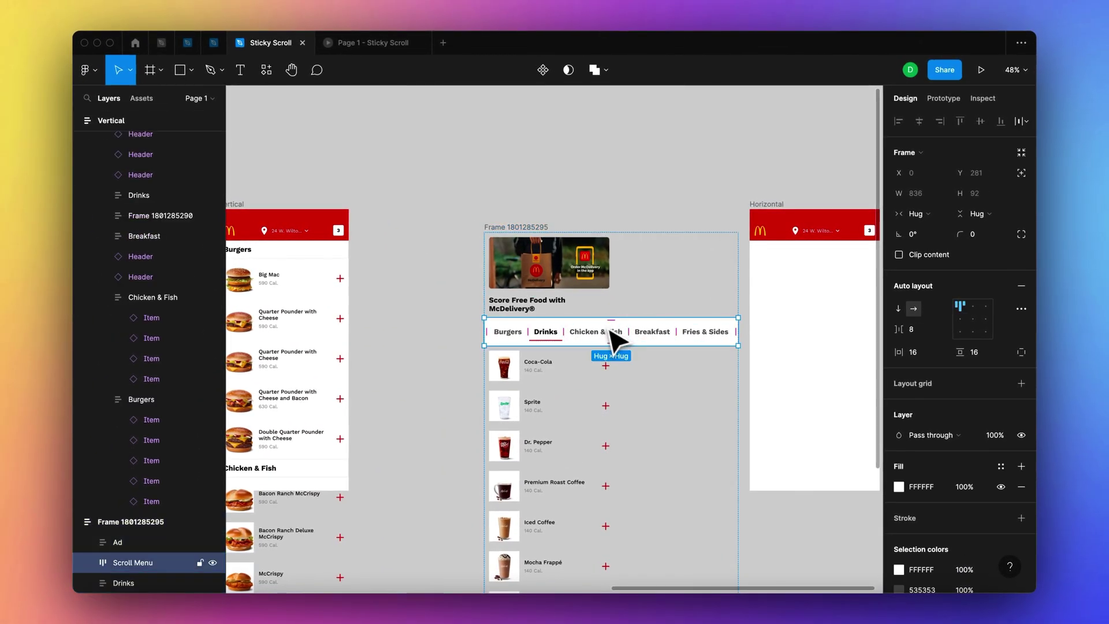
left_click(929, 230)
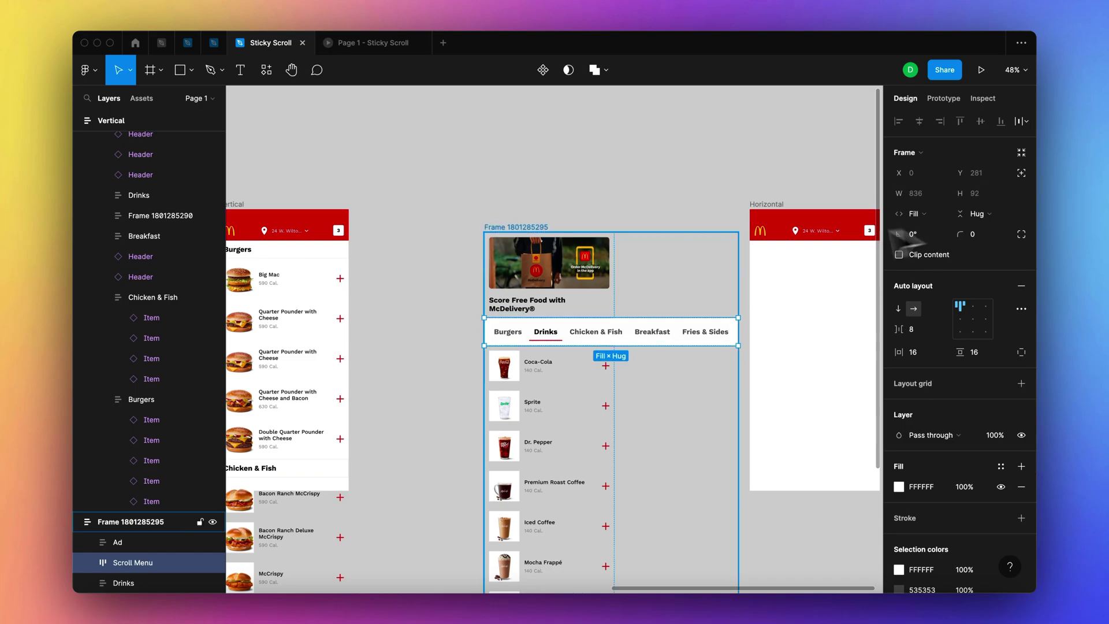
Narrow the combined frame to 428 wide so Scroll Menu becomes 428×92 with tabs overflowing.
left_click(613, 271)
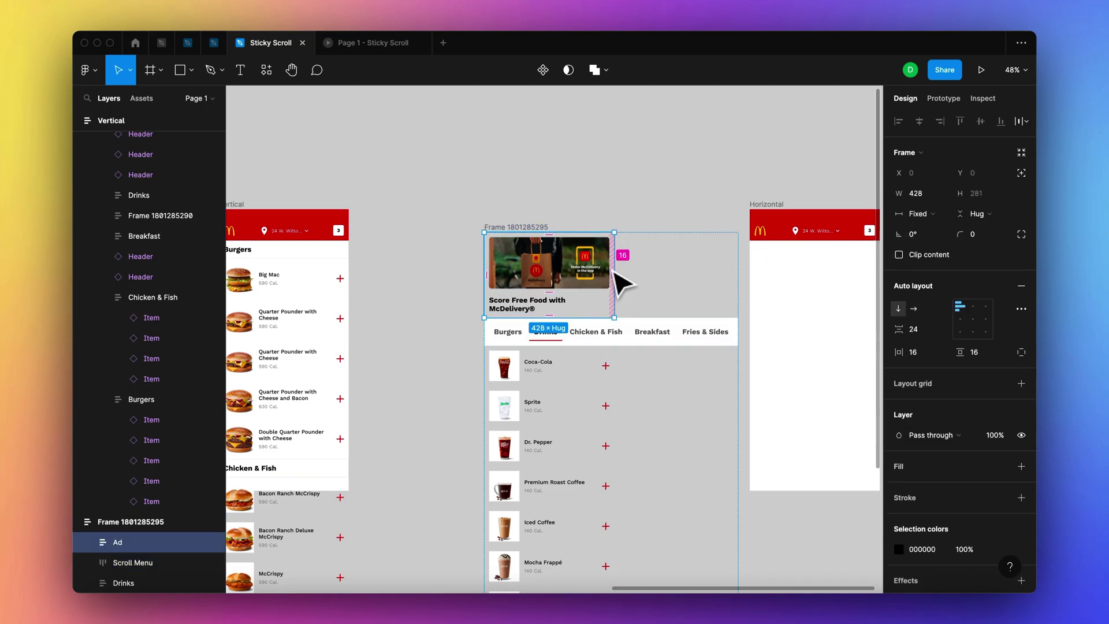
left_click(620, 283)
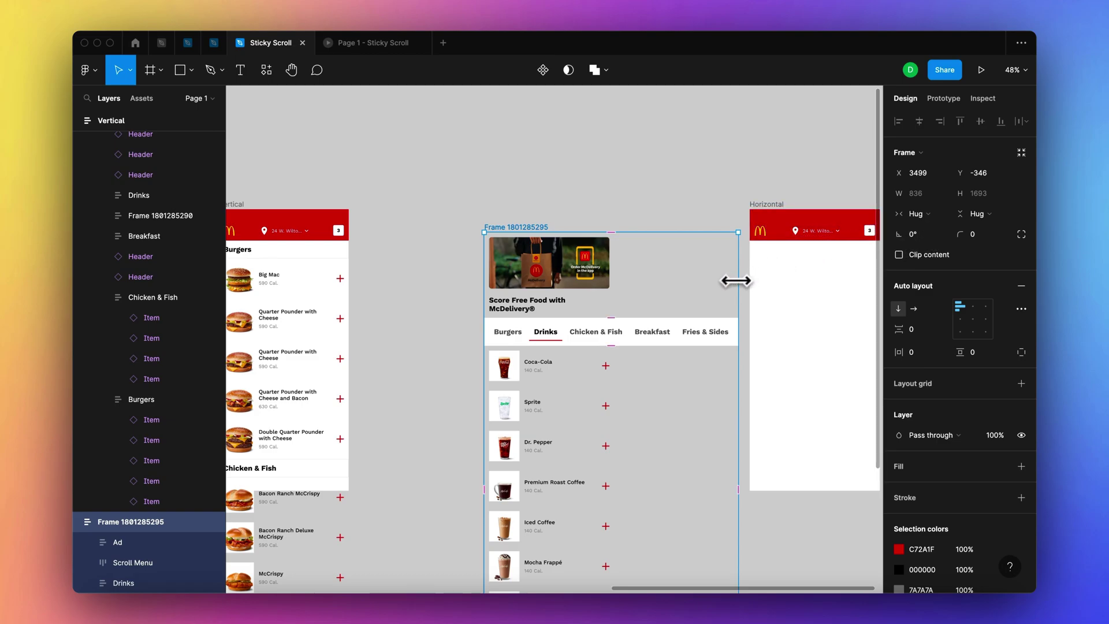
left_click_drag(735, 282, 613, 280)
scroll(589, 292, "down", 3)
key("shift+Tab")
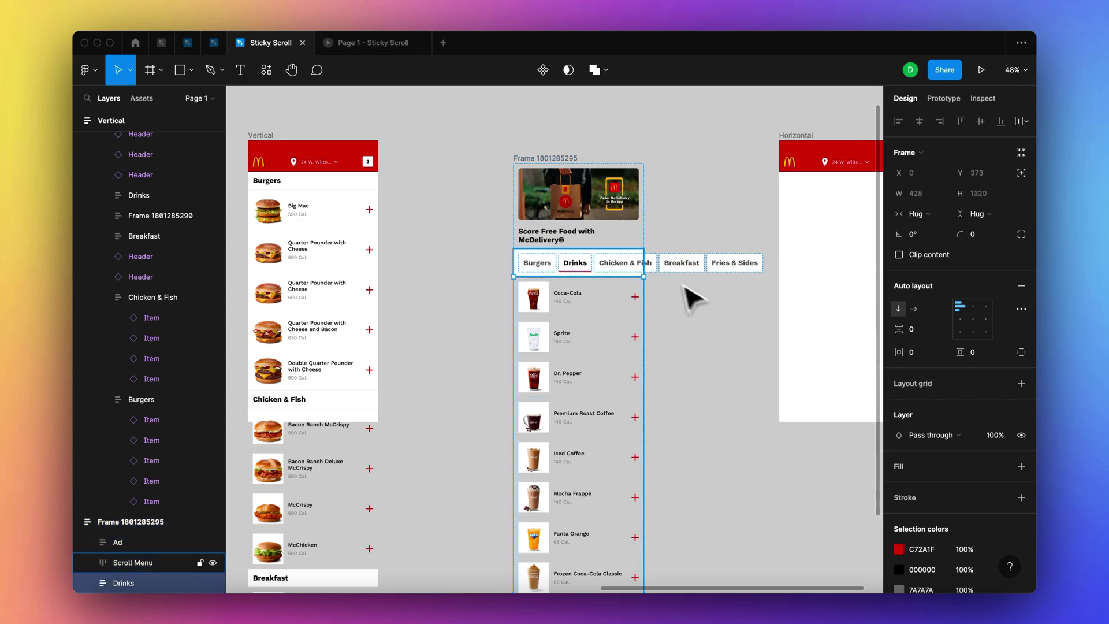
left_click(698, 302)
scroll(699, 300, "up", 3)
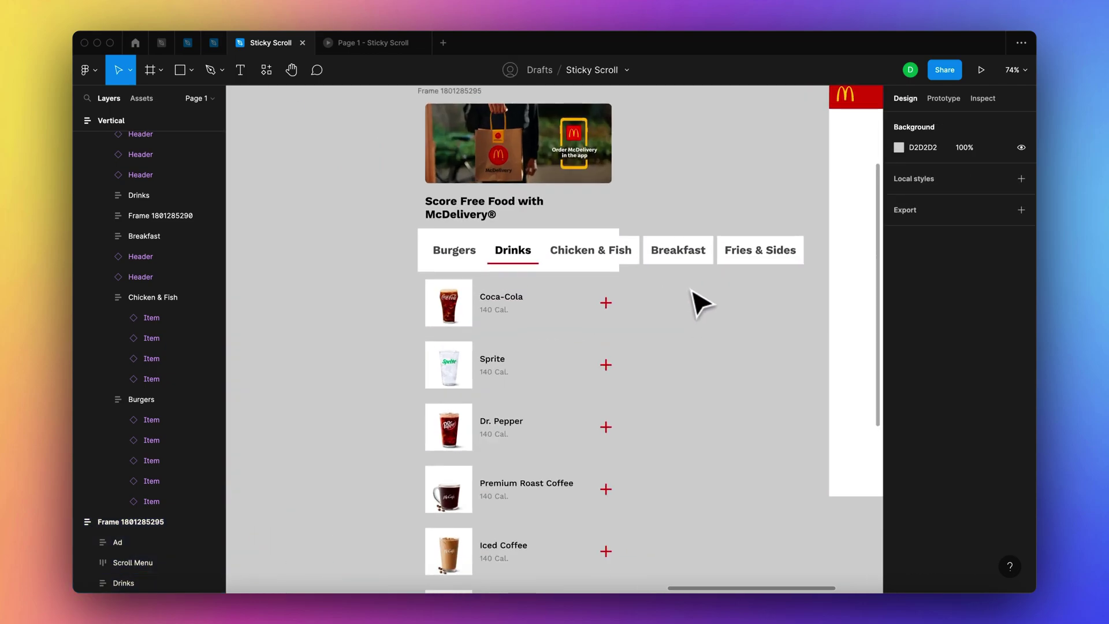
scroll(699, 300, "down", 3)
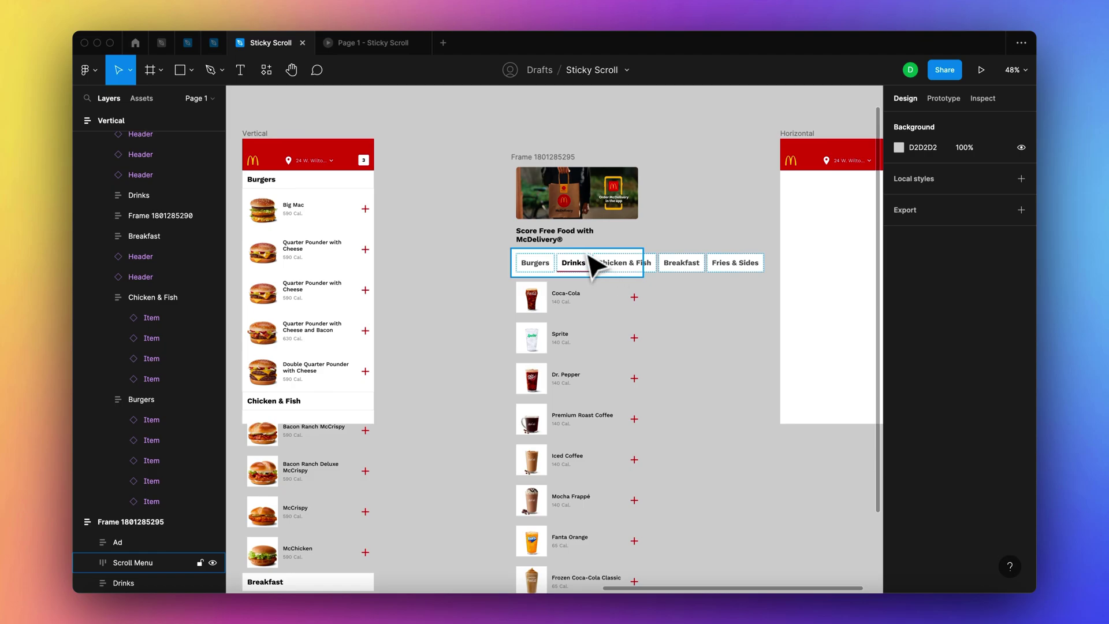
scroll(592, 268, "up", 3)
Set Scroll Menu's prototype overflow to horizontal scrolling.
scroll(586, 263, "down", 4)
left_click(567, 272)
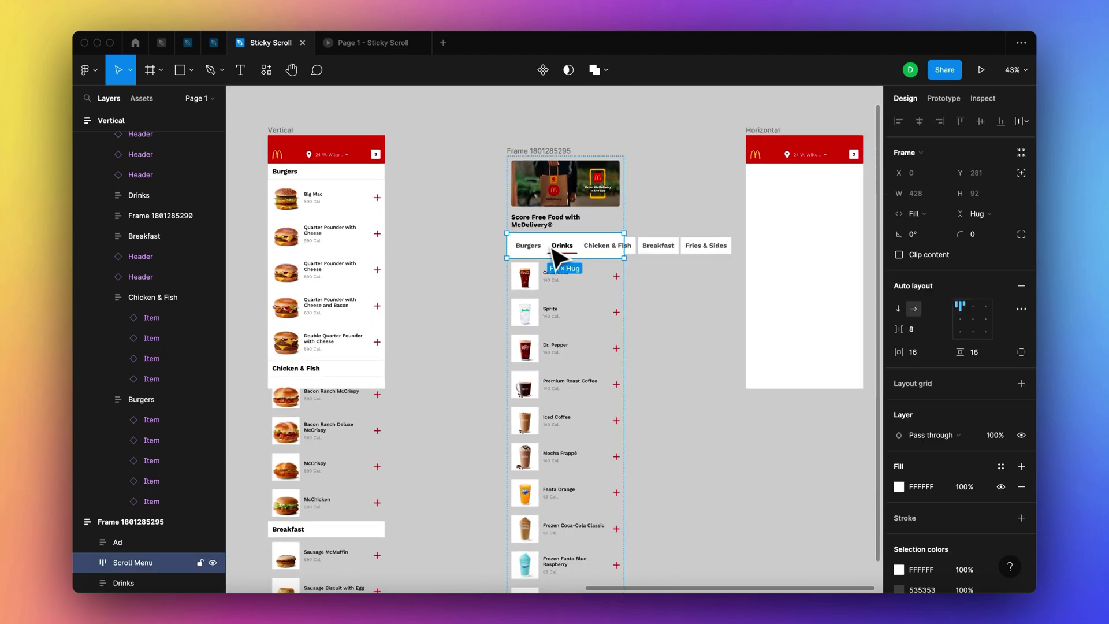
left_click(947, 104)
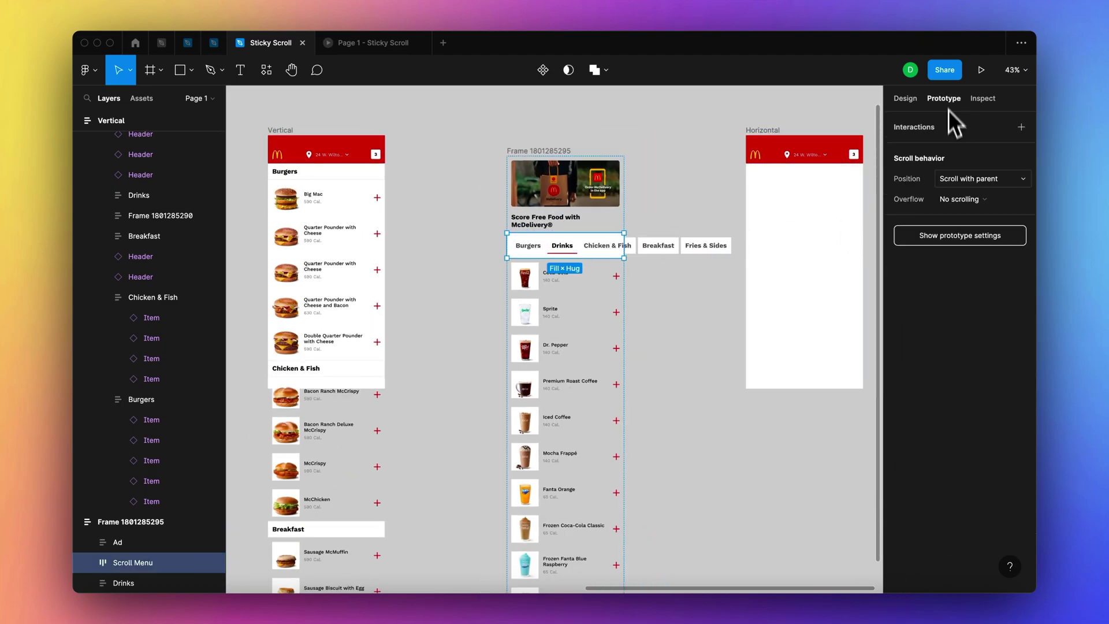
left_click(958, 198)
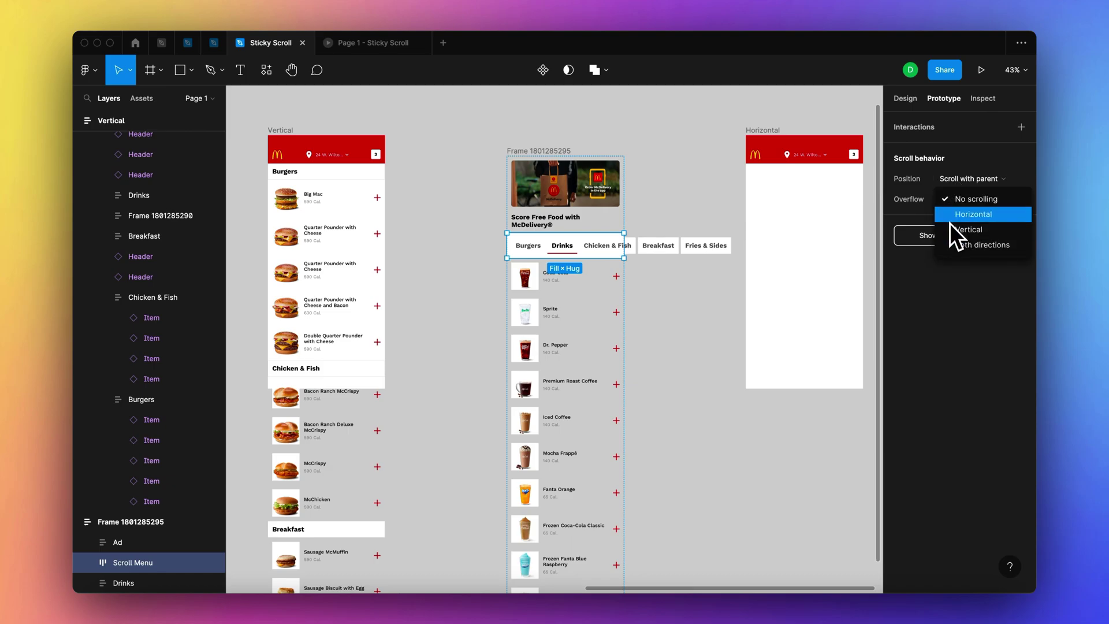
left_click(958, 215)
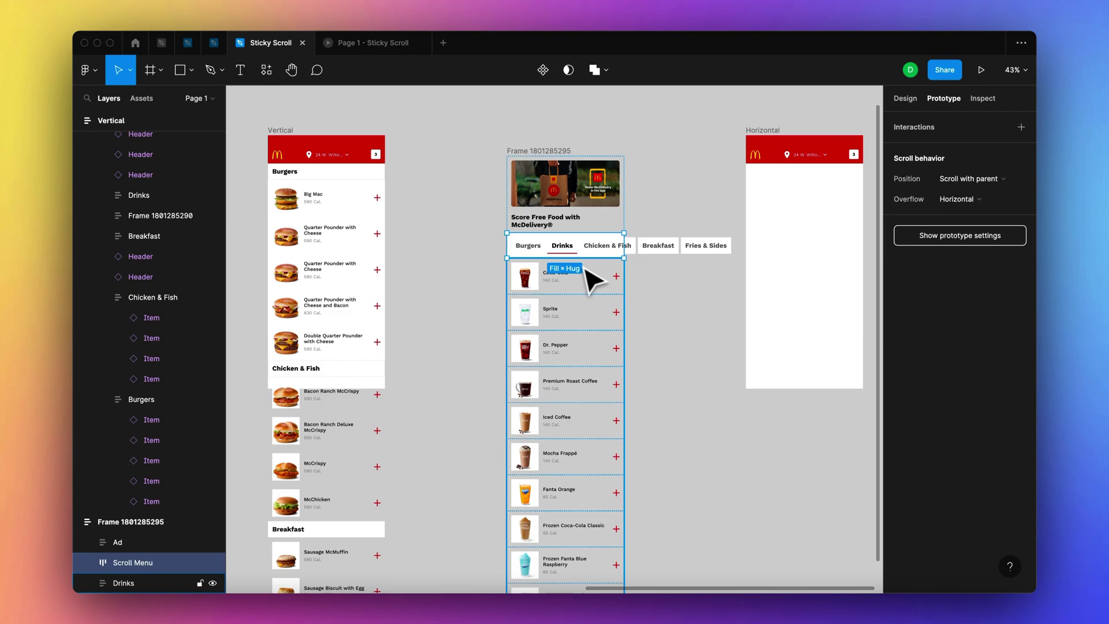
left_click(646, 293)
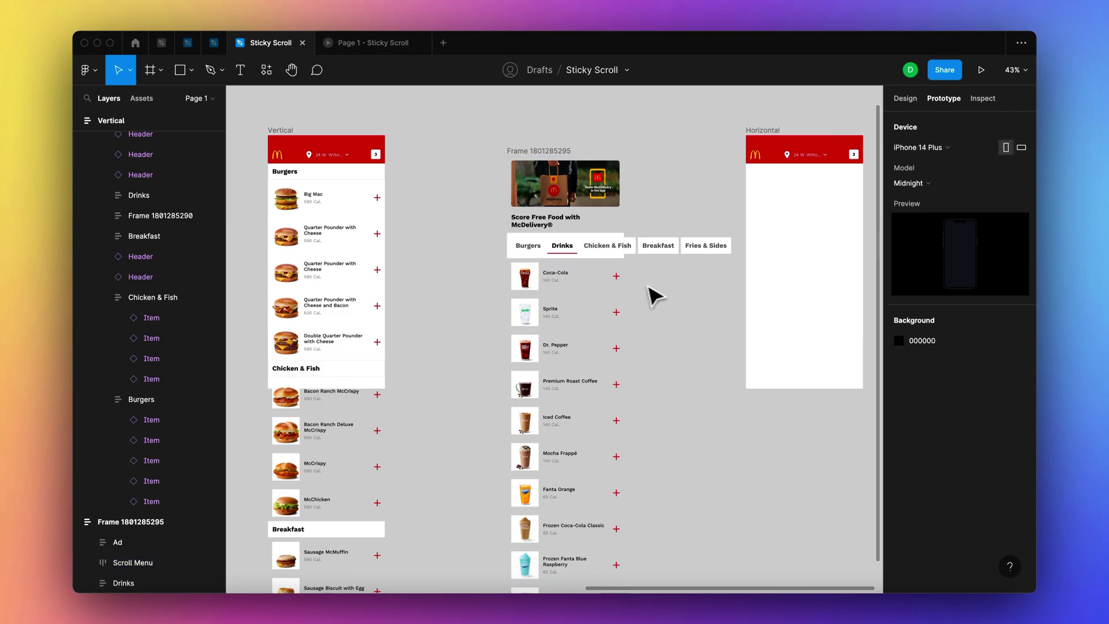
Rename the combined frame Main and set its overflow to vertical scrolling.
left_click(541, 153)
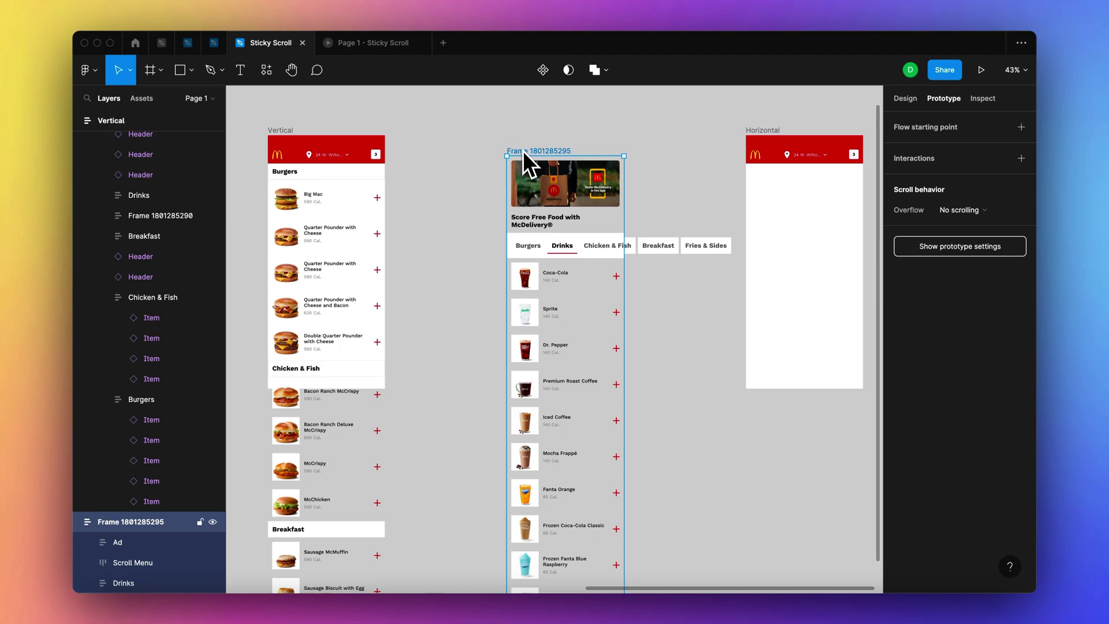
key("super+r")
type("Main")
key("Return")
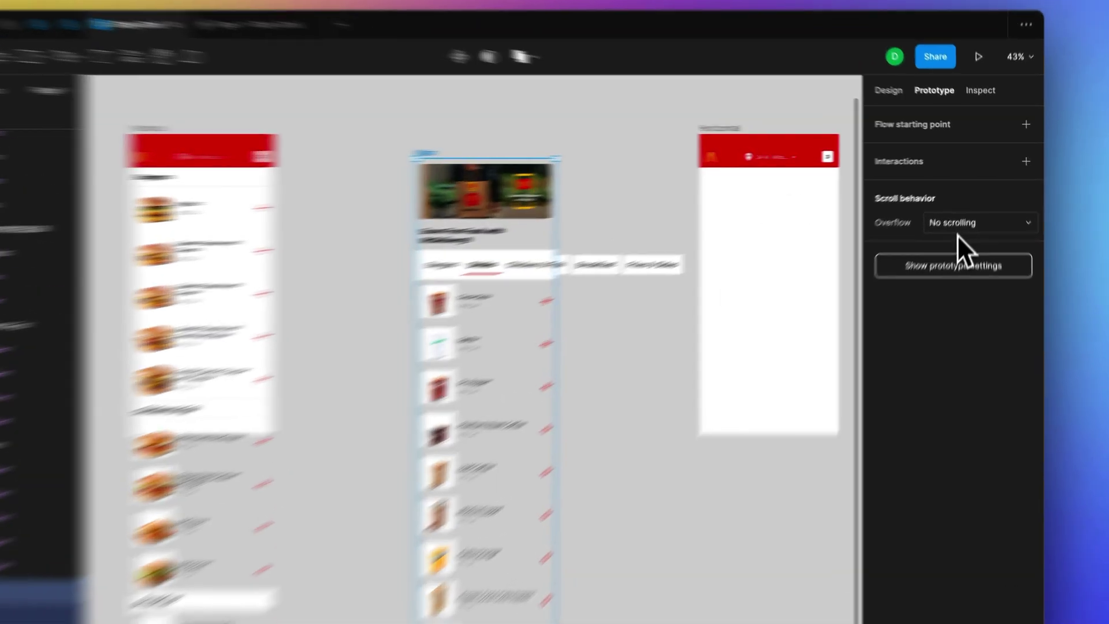
left_click(961, 215)
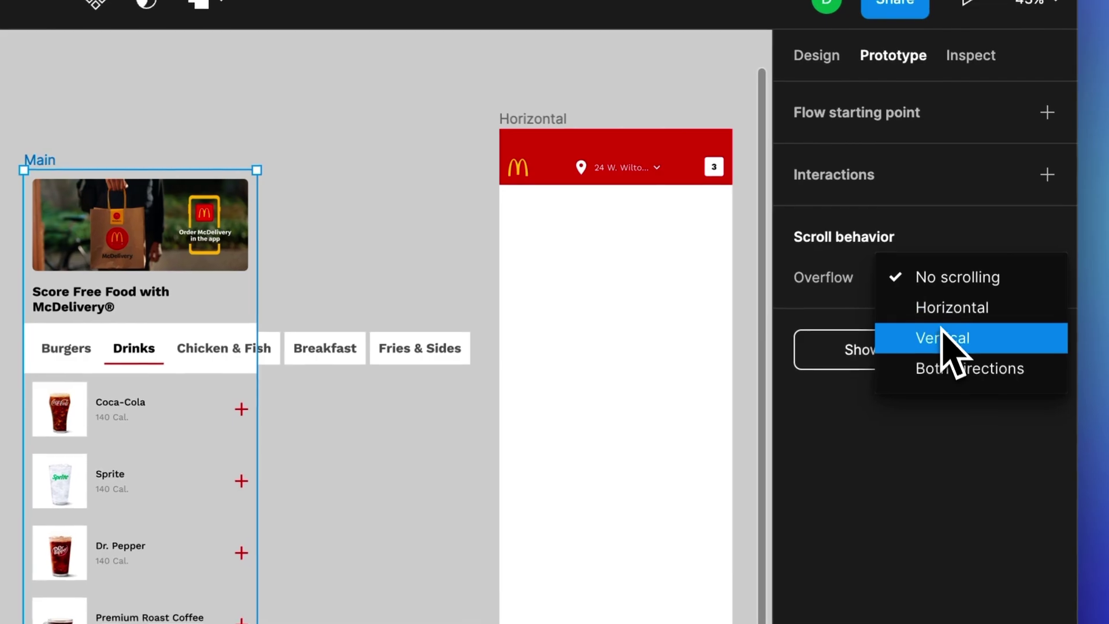
left_click(960, 238)
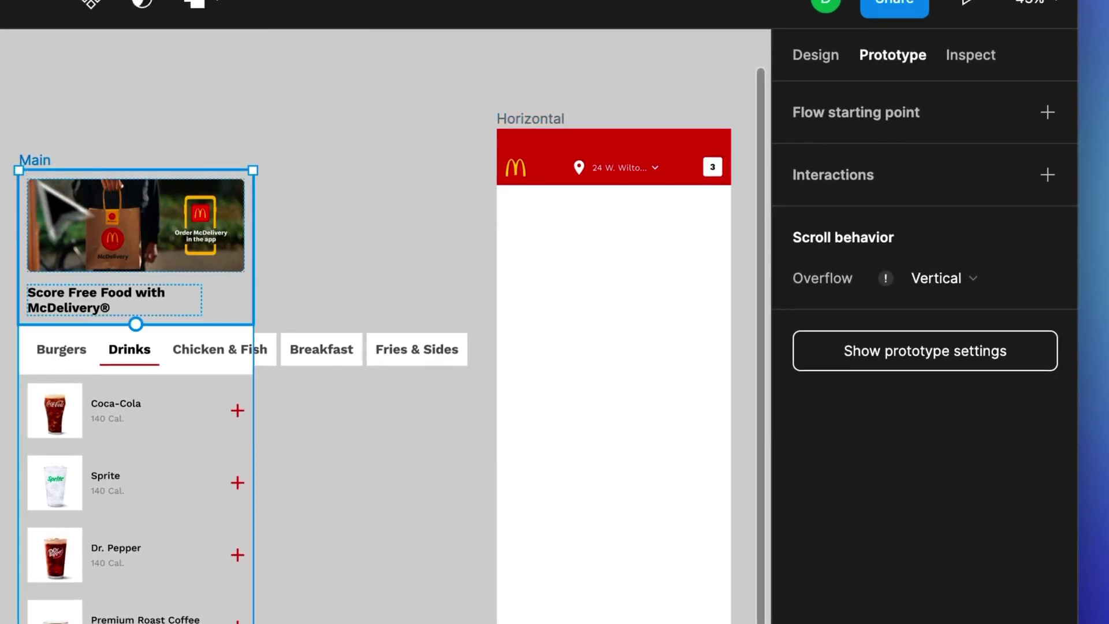
Set the category tab row's scroll position to Sticky.
left_click(133, 340)
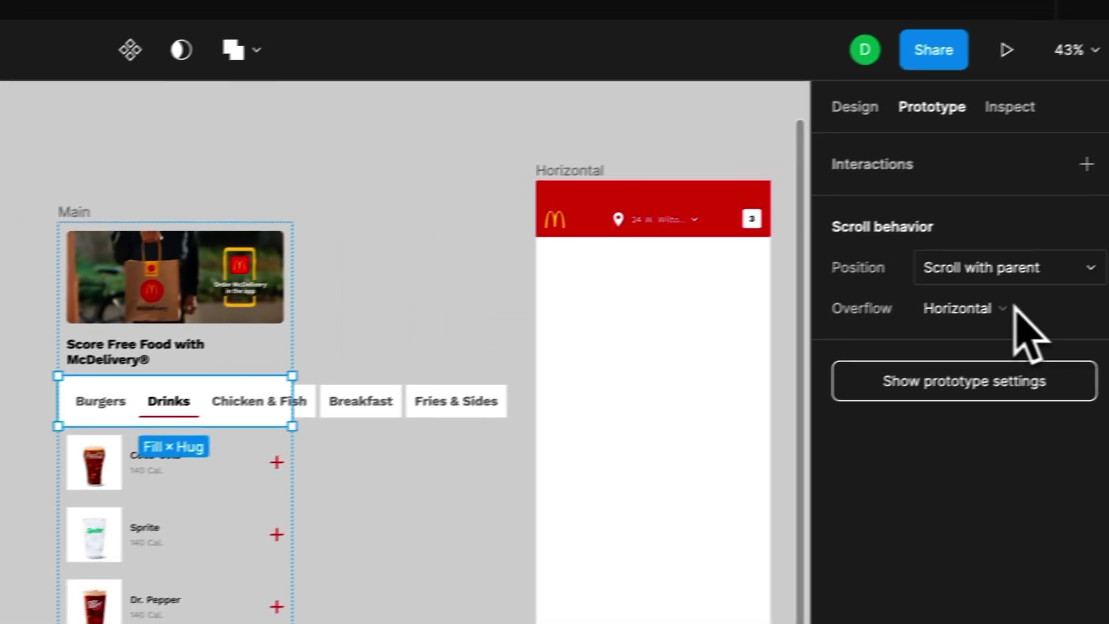
left_click(976, 265)
left_click(975, 335)
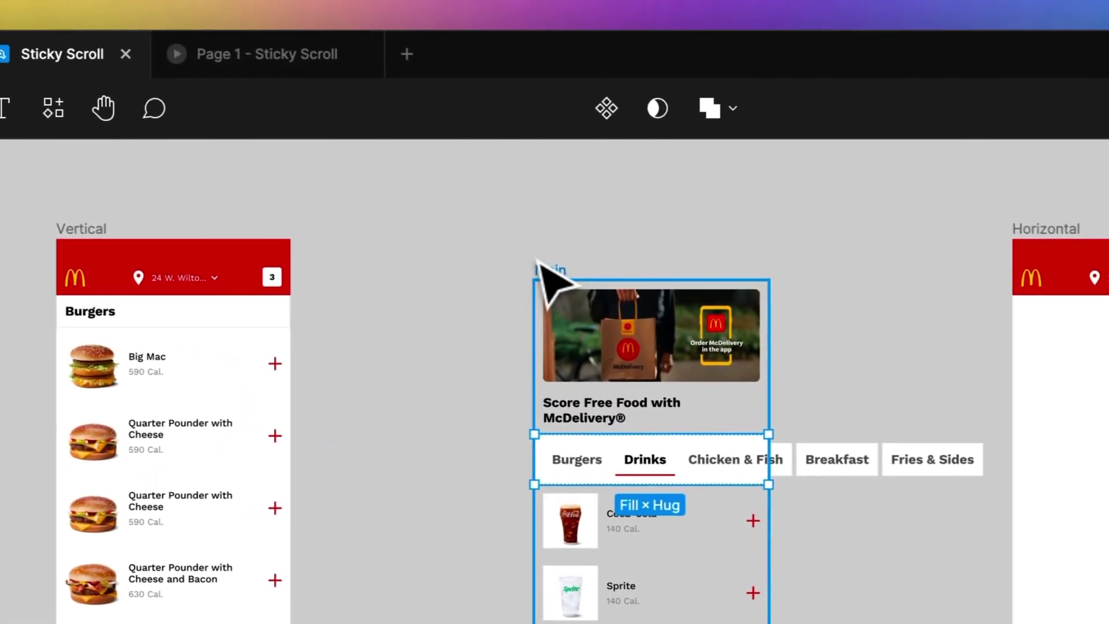
Drag Main into the Horizontal frame and set its height to Fill container.
left_click_drag(26, 219, 572, 240)
scroll(583, 294, "right", 6)
scroll(583, 295, "down", 2)
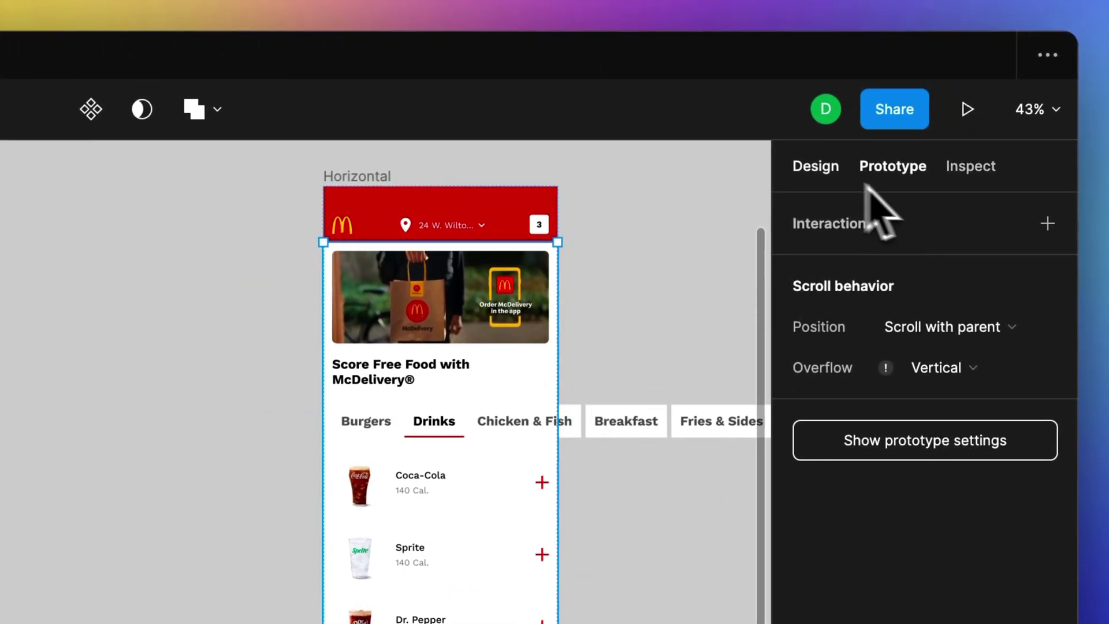
left_click(817, 170)
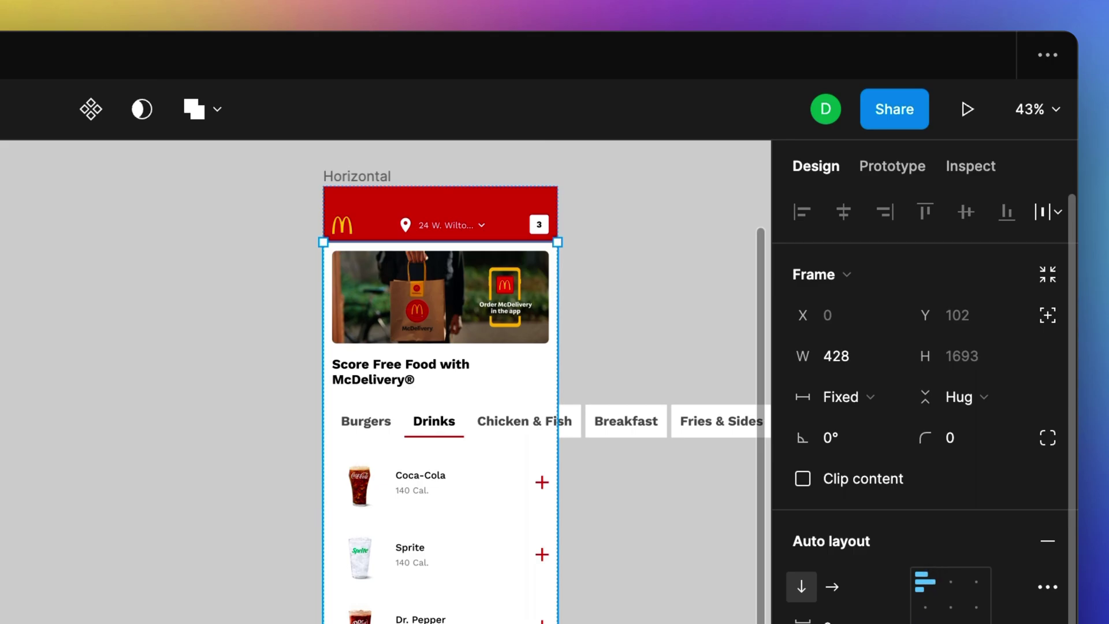
left_click(950, 397)
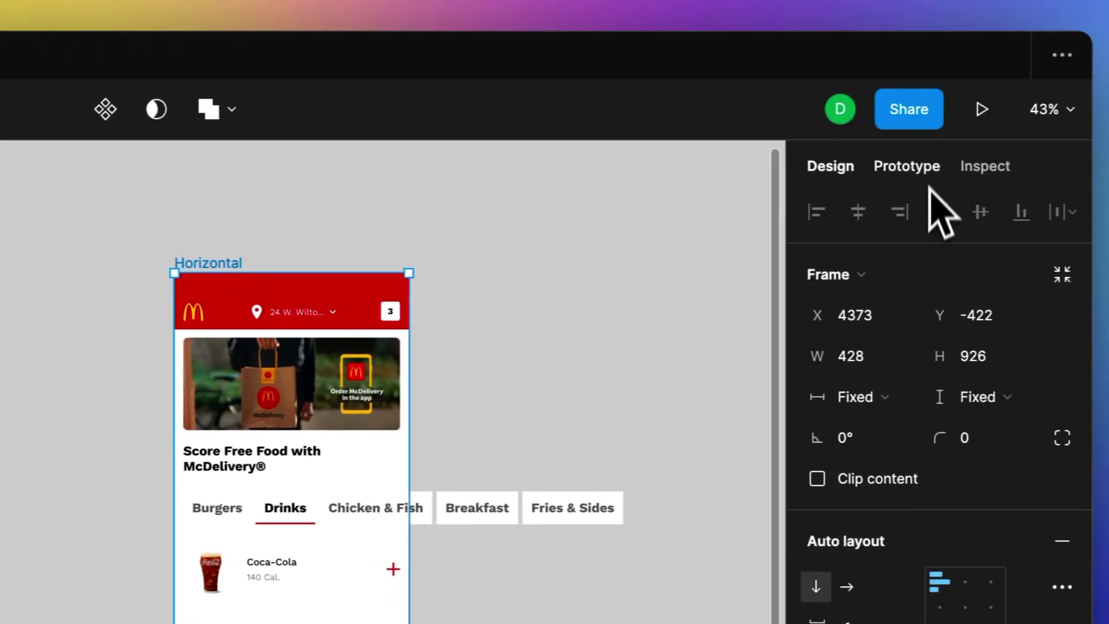
Set the Horizontal frame's overflow to No scrolling.
left_click(909, 167)
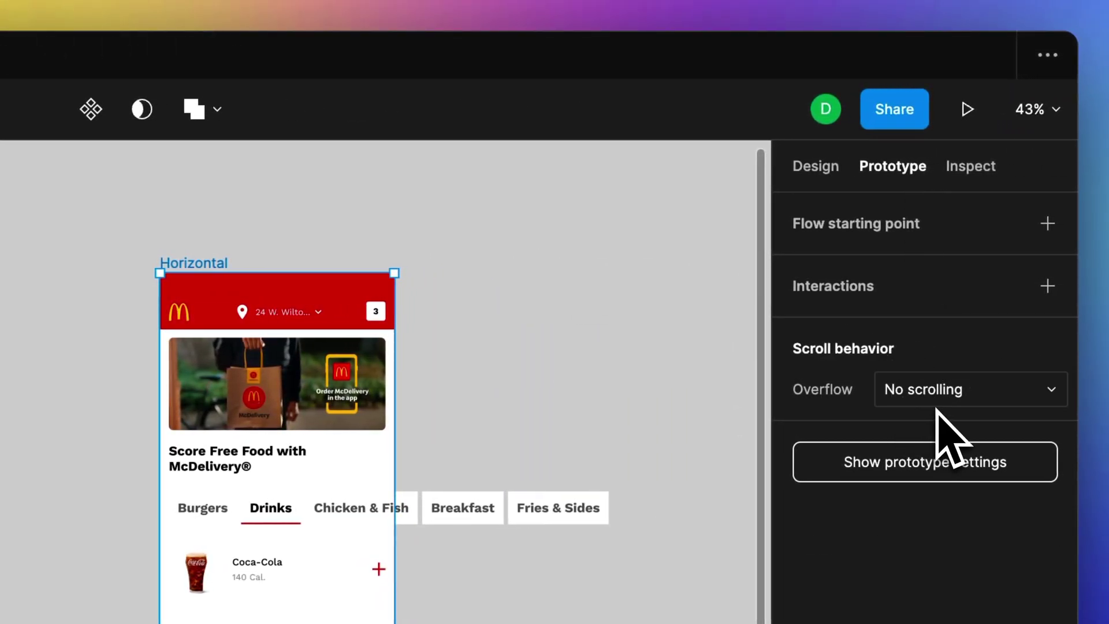
left_click(940, 397)
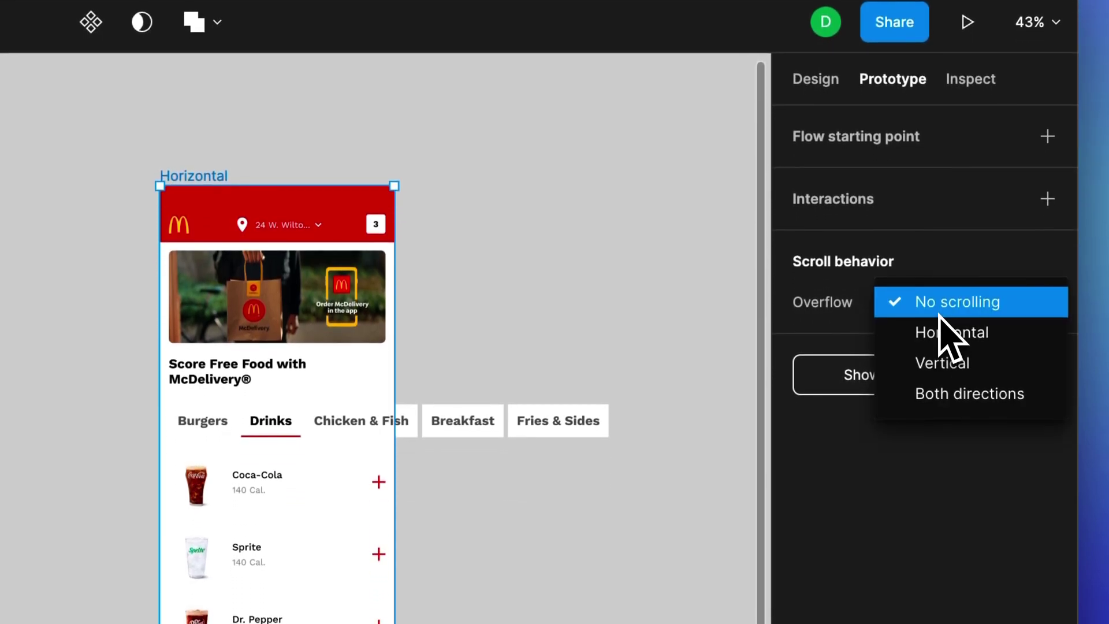
left_click(893, 306)
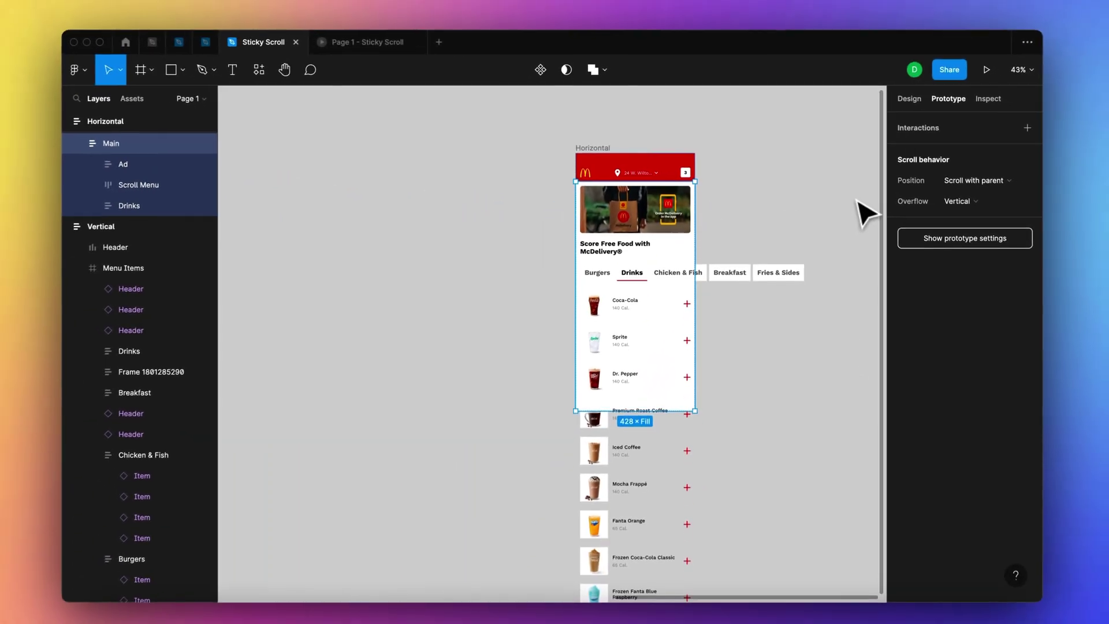
left_click(739, 223)
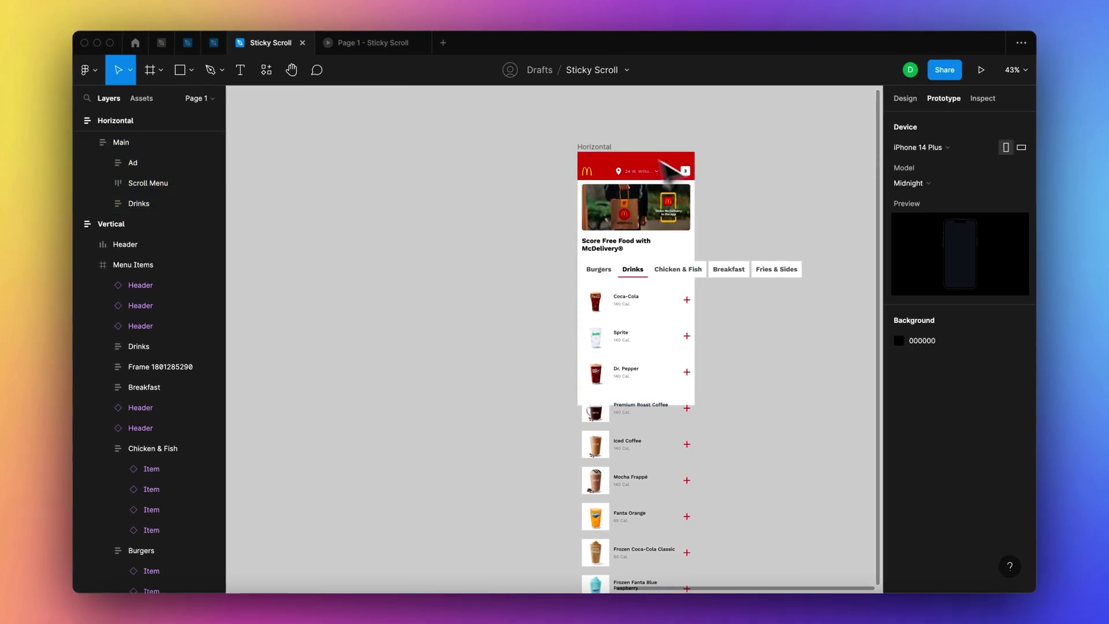
left_click(594, 153)
left_click(976, 70)
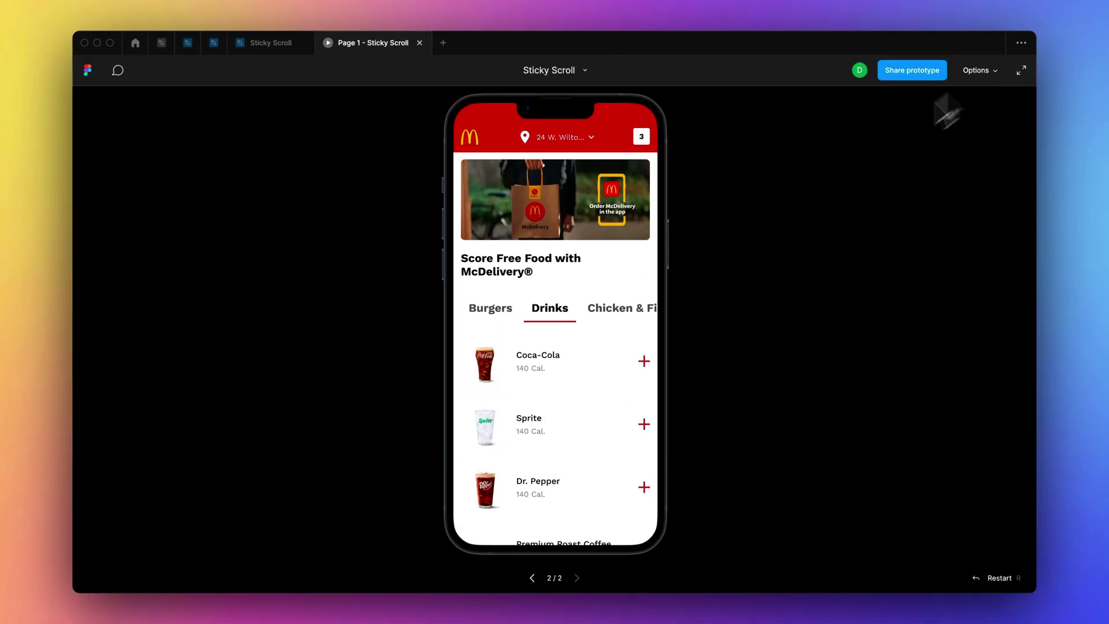
scroll(580, 307, "down", 5)
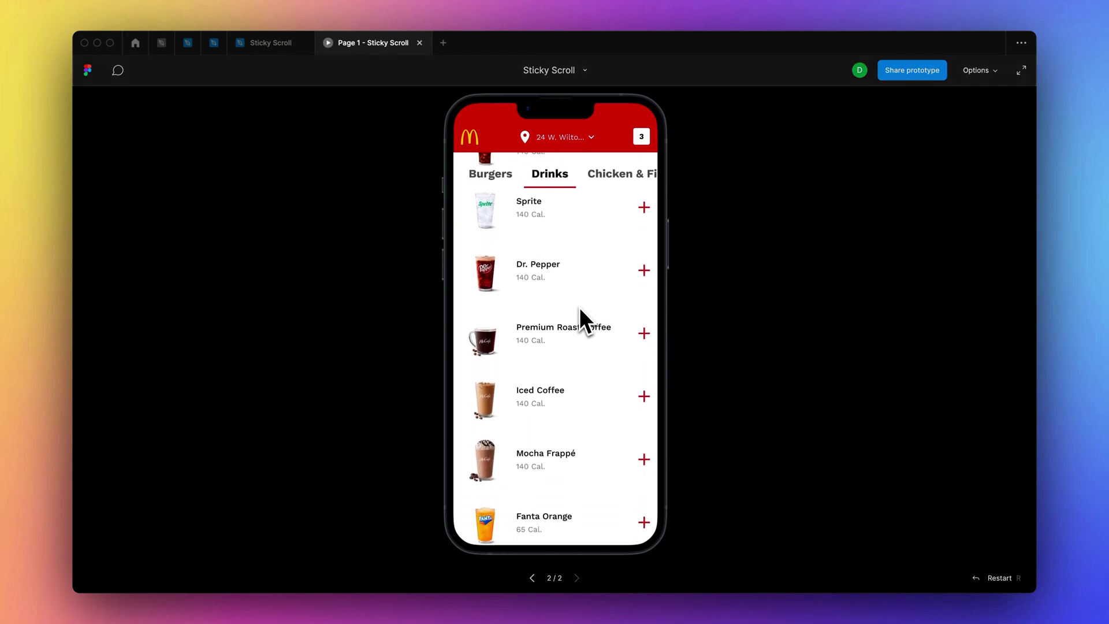
scroll(579, 307, "down", 3)
scroll(580, 307, "up", 6)
scroll(580, 307, "down", 6)
scroll(580, 307, "up", 6)
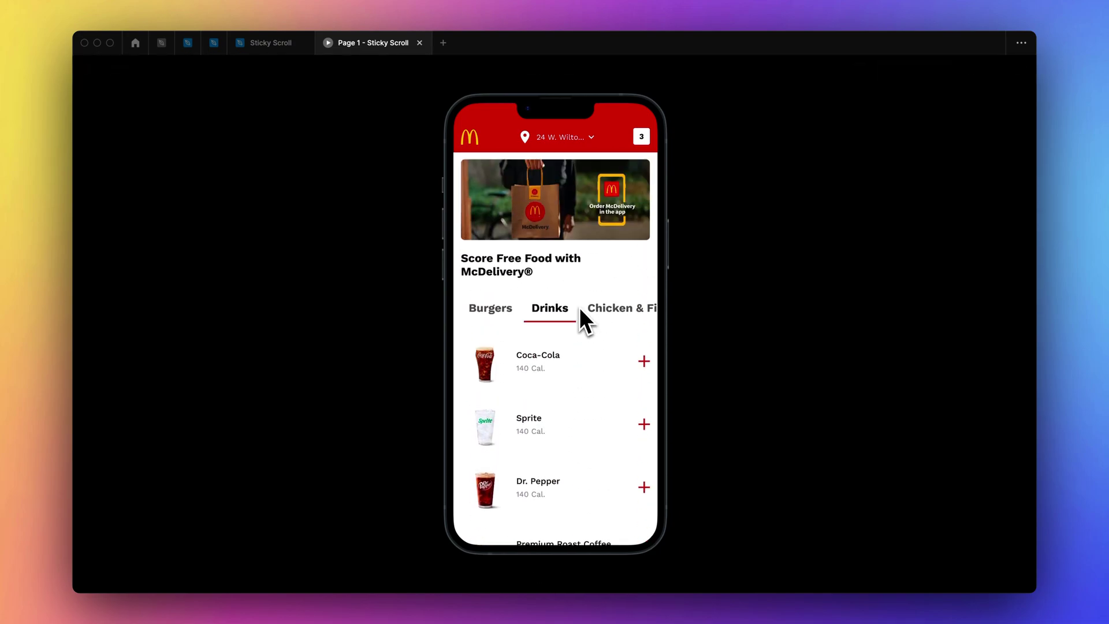
scroll(580, 307, "down", 2)
scroll(580, 307, "down", 5)
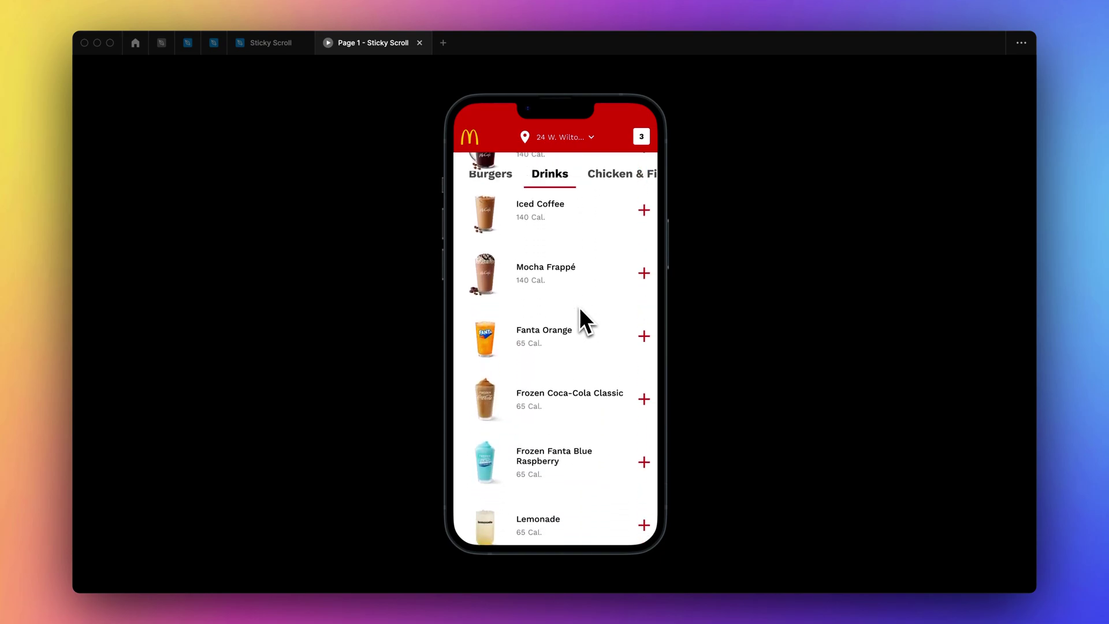
scroll(580, 307, "up", 2)
left_click(270, 43)
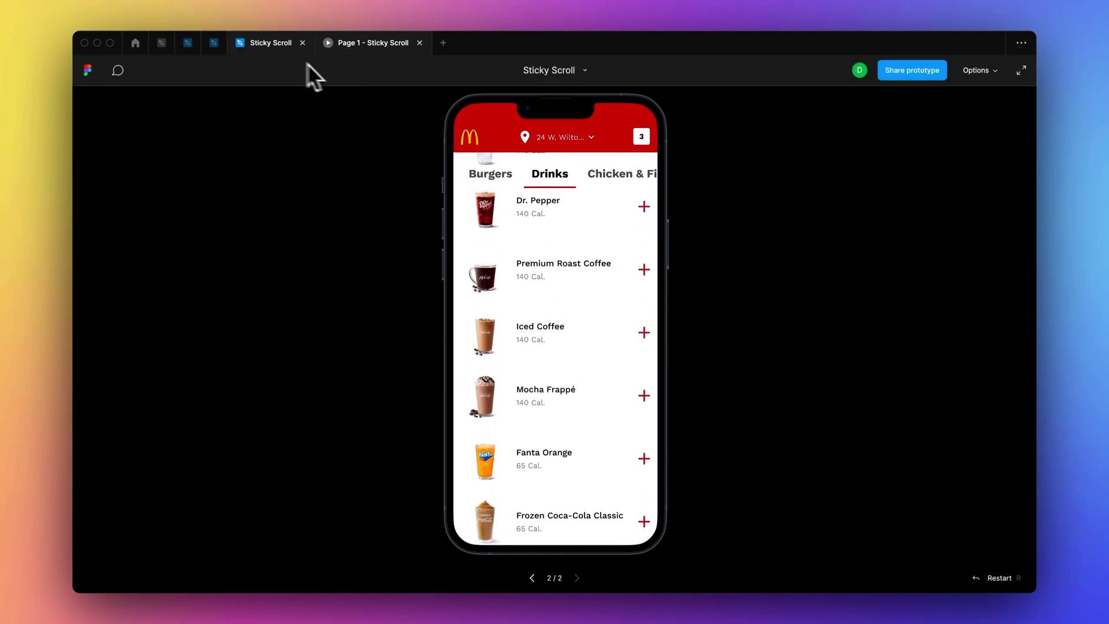
Select Main and set its advanced auto layout Canvas stacking to First on top.
left_click(635, 283)
left_click(638, 286)
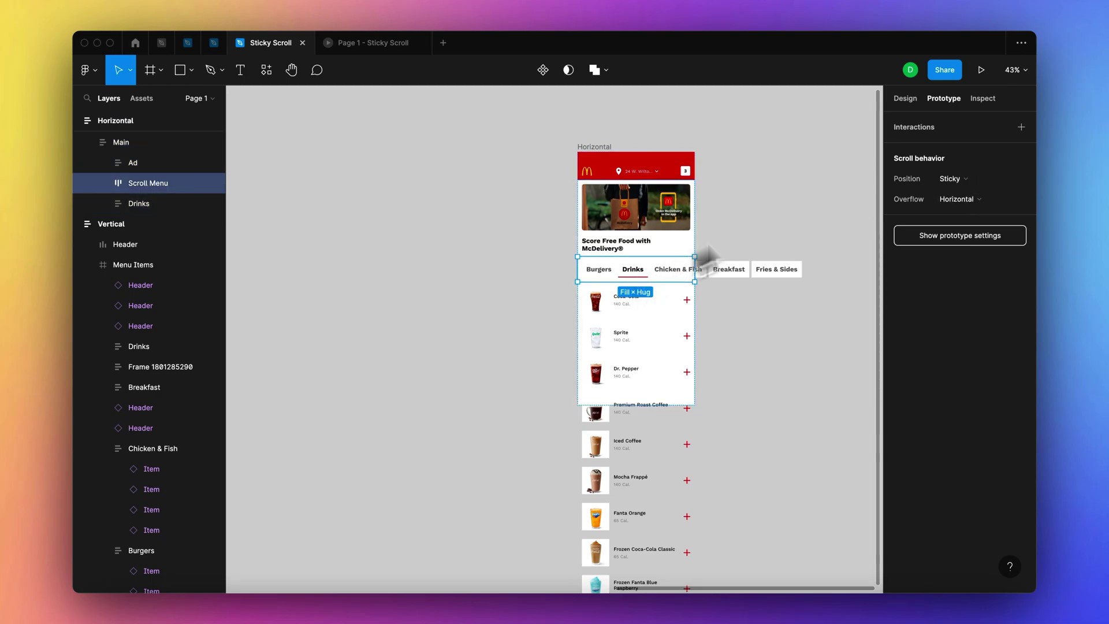
left_click(913, 99)
scroll(640, 272, "up", 5)
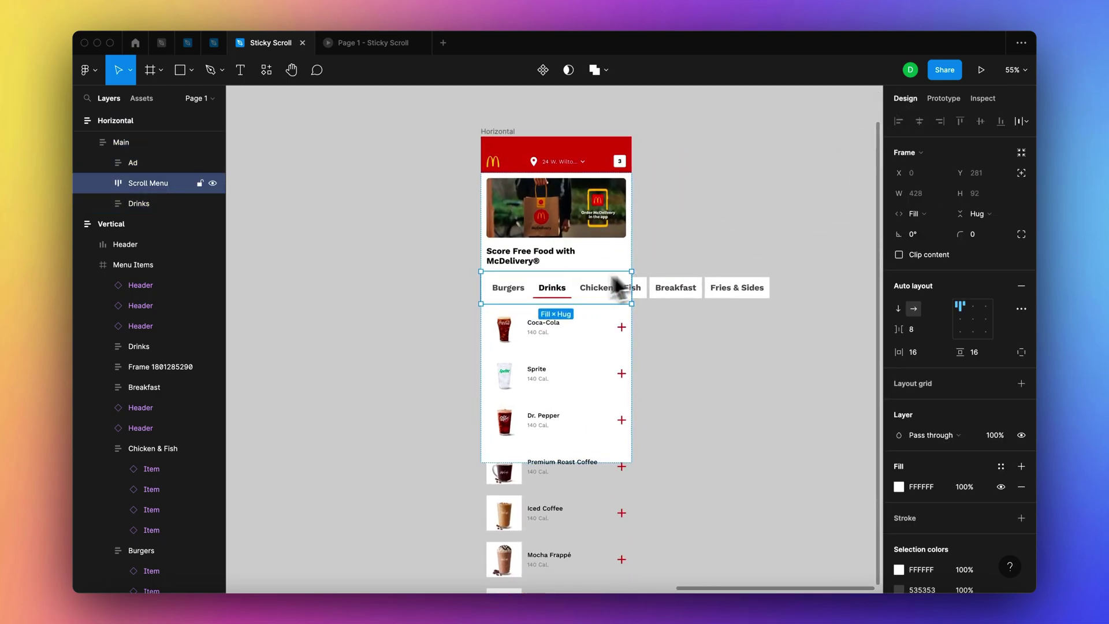
left_click(528, 255)
left_click(515, 292)
key("shift+Return")
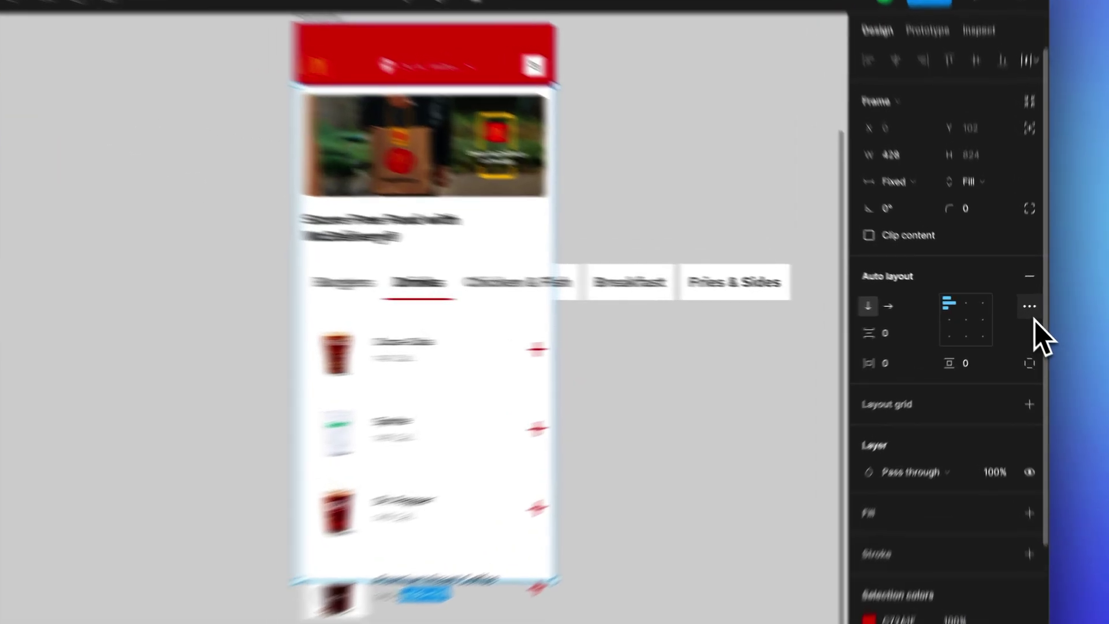
left_click(1029, 307)
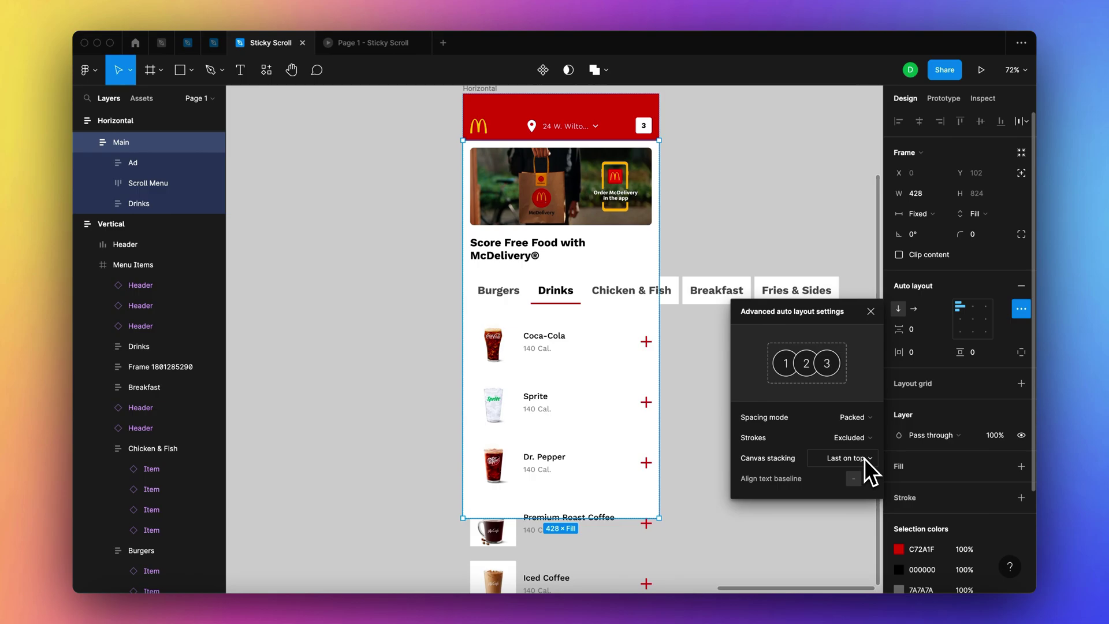
left_click(864, 459)
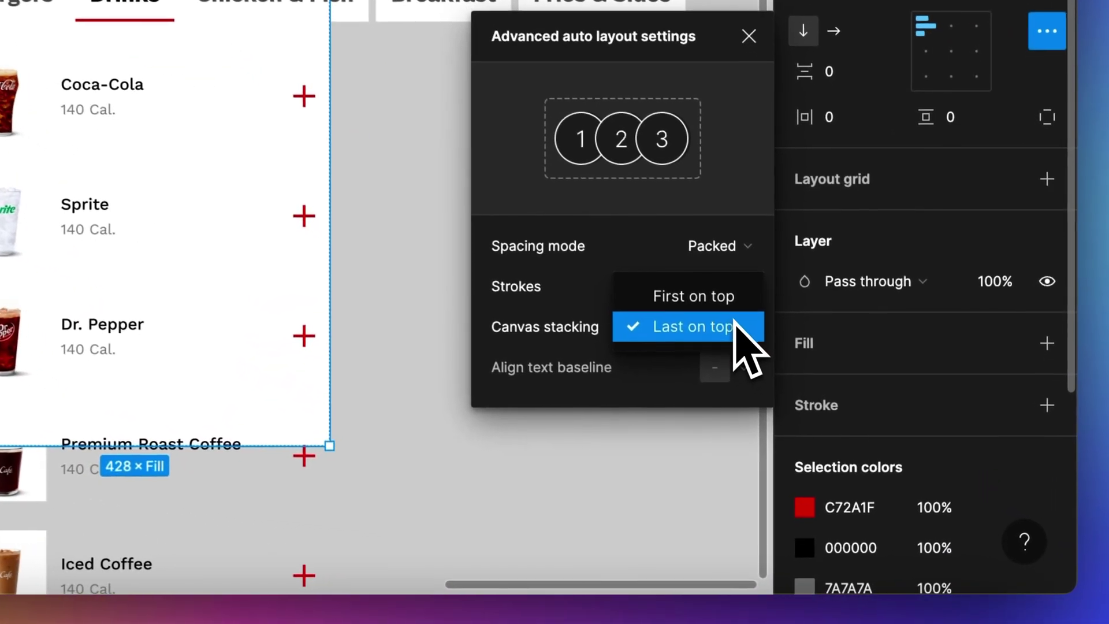
left_click(731, 302)
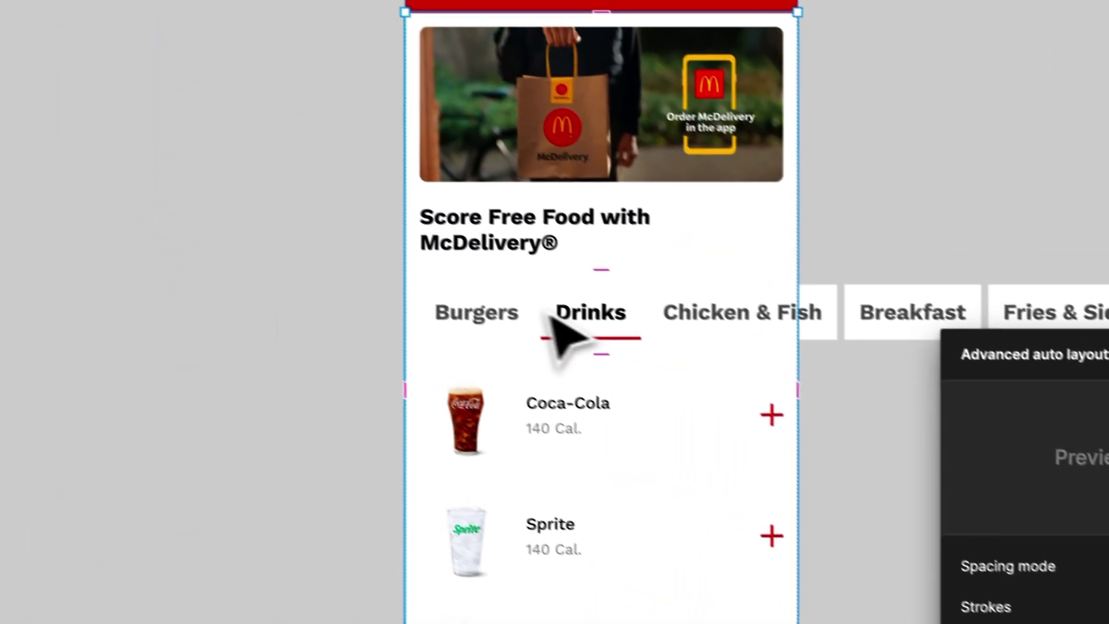
left_click(550, 317)
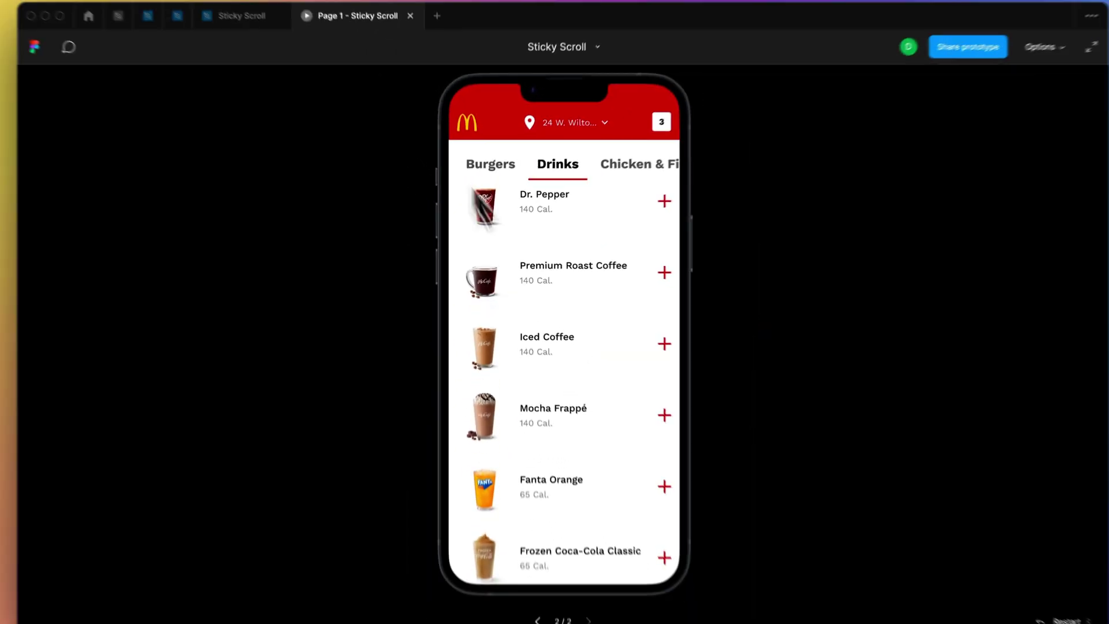
scroll(535, 292, "up", 3)
scroll(535, 292, "up", 2)
scroll(535, 292, "down", 6)
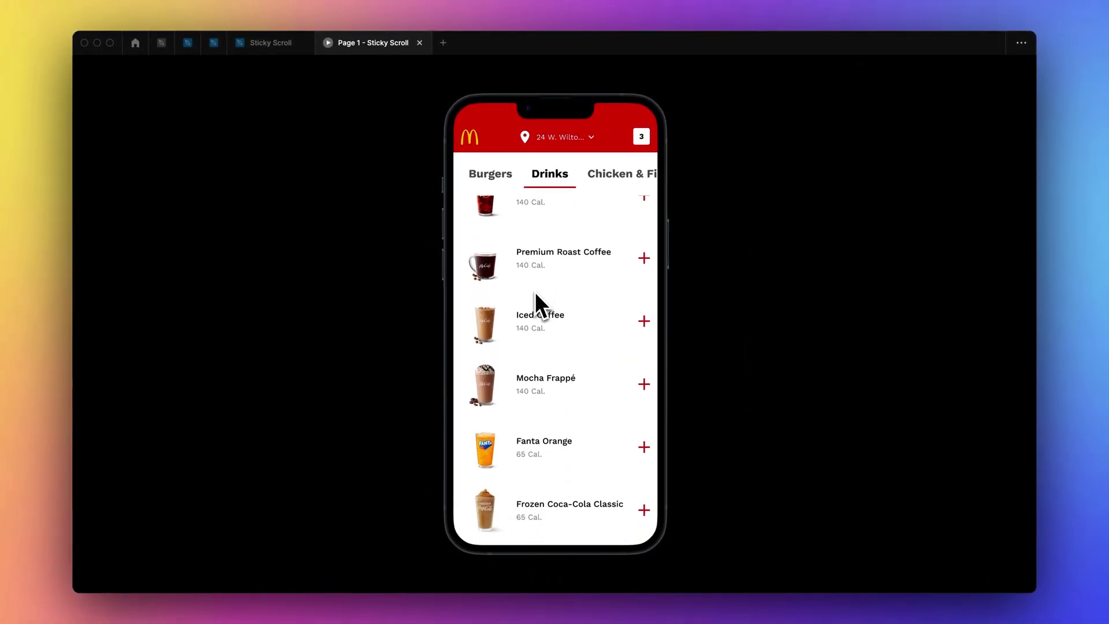
scroll(535, 293, "down", 3)
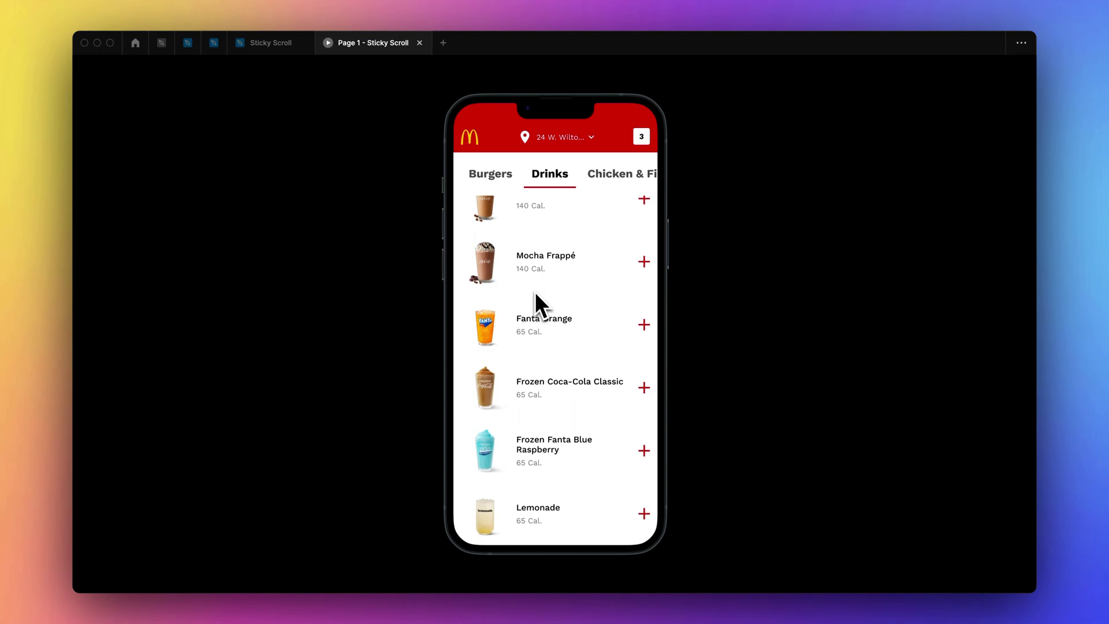
scroll(545, 230, "up", 10)
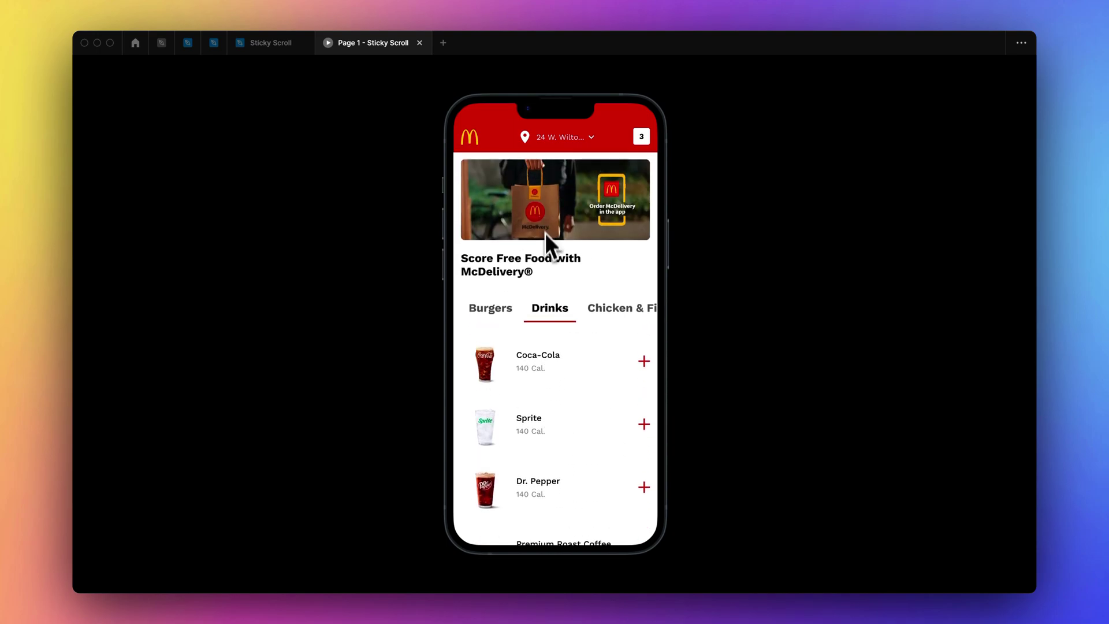
scroll(518, 308, "right", 5)
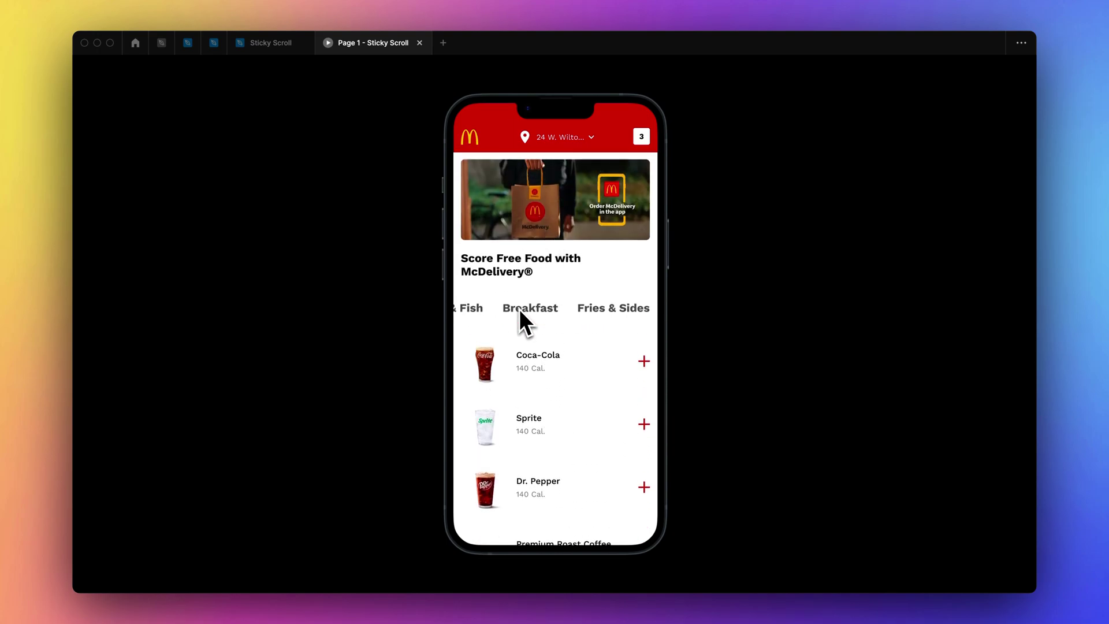
scroll(518, 308, "left", 5)
scroll(518, 309, "right", 5)
scroll(519, 308, "left", 5)
scroll(519, 309, "right", 5)
scroll(519, 308, "left", 5)
left_click(276, 51)
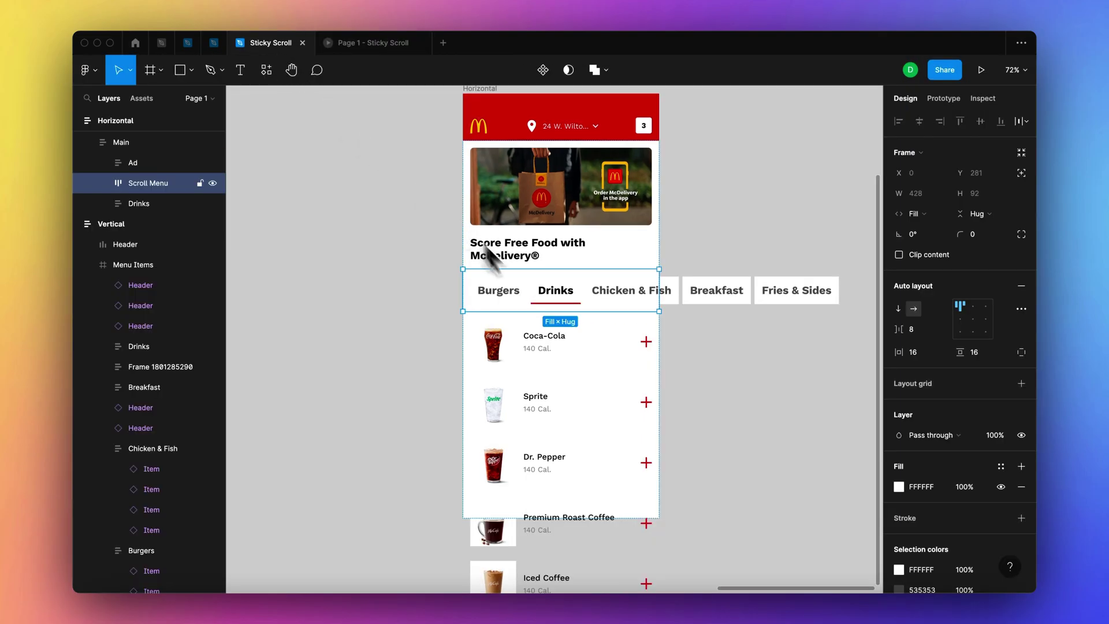
Deselect everything and zoom out to 28%, panning until both phone frames show.
left_click(397, 330)
scroll(384, 346, "down", 10)
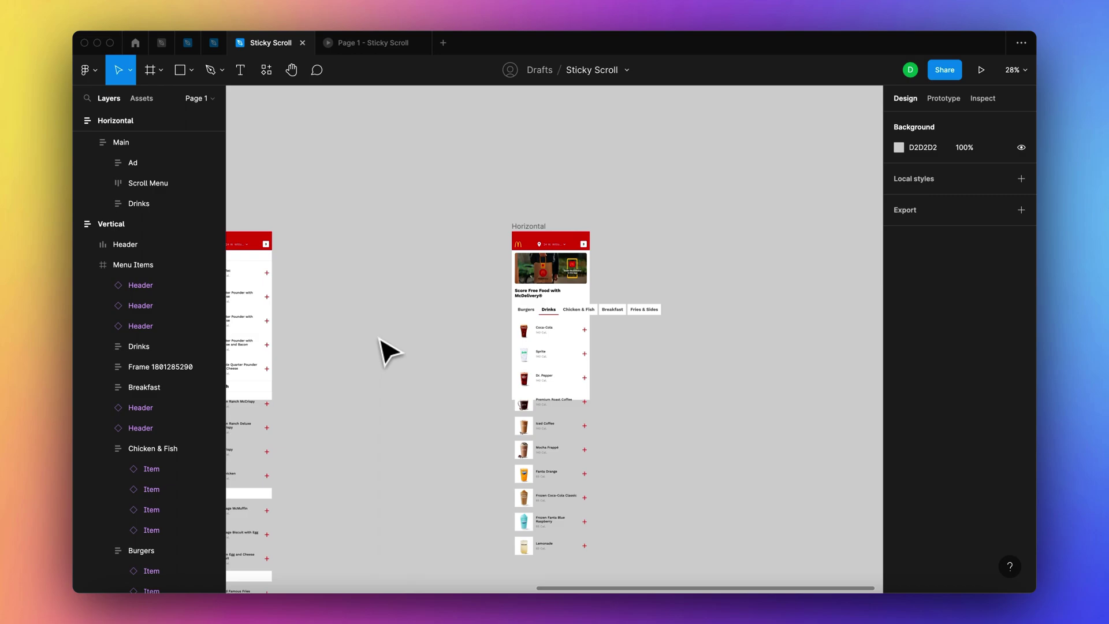
scroll(388, 351, "left", 5)
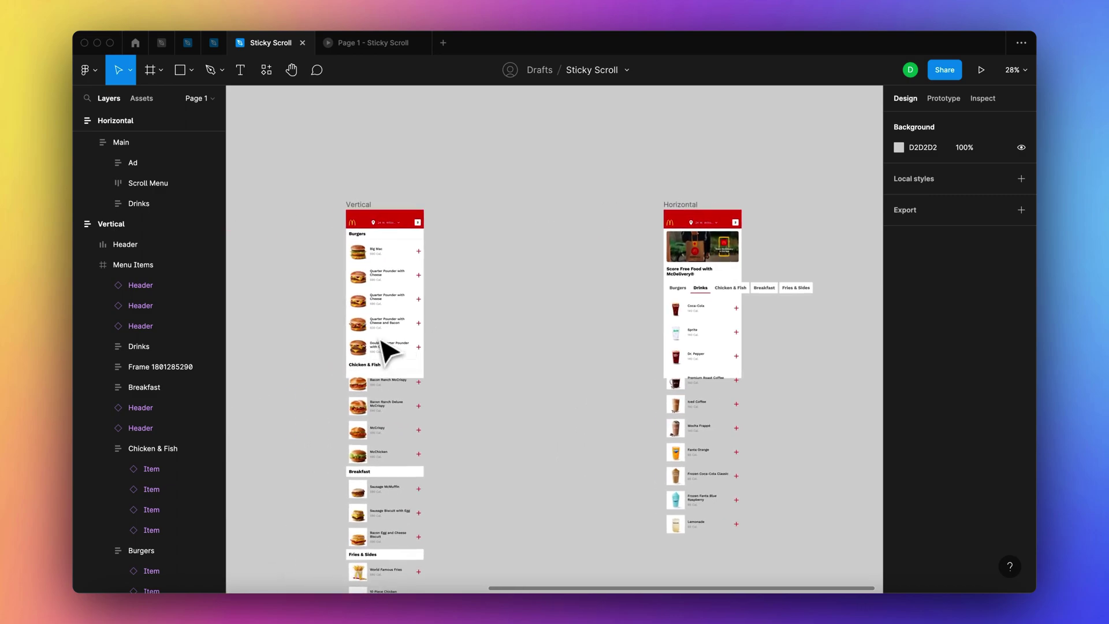